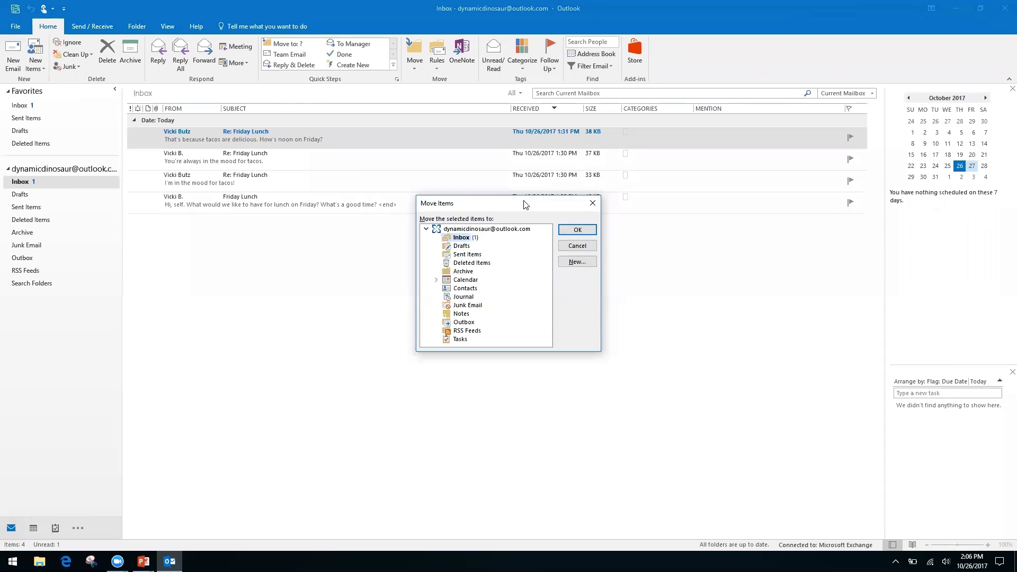
- Browse the Move Items destination folders, then close the dialog without moving the message
key(Down)
key(Down)
key(Down)
key(Down)
key(Up)
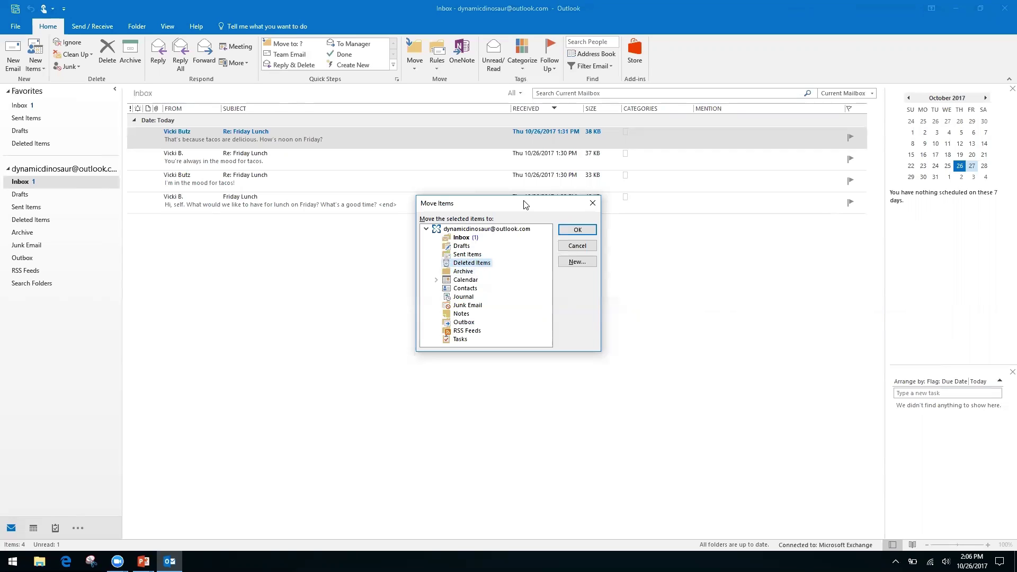
key(Up)
key(Up)
key(Up)
click(592, 205)
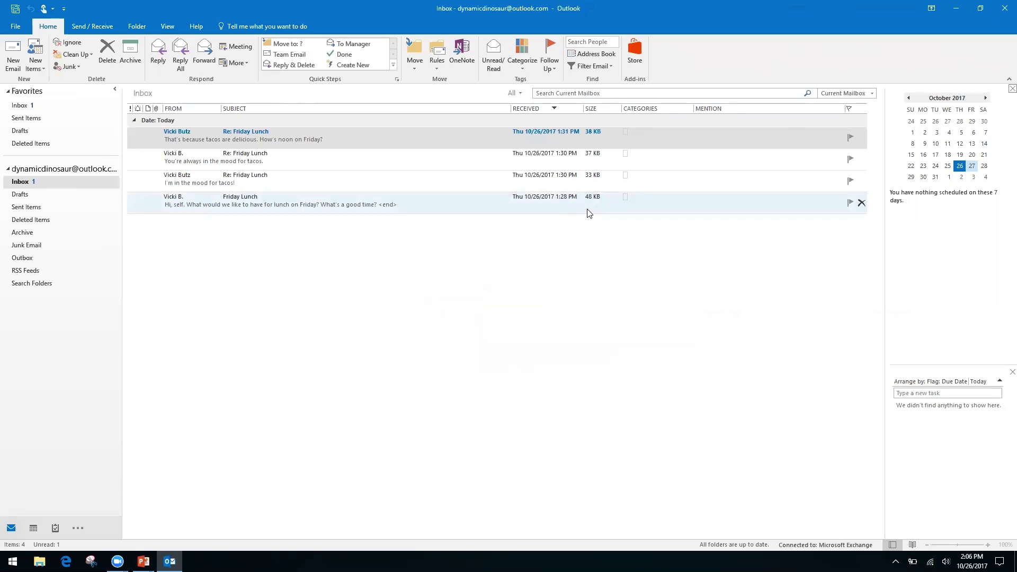
key(alt+Tab)
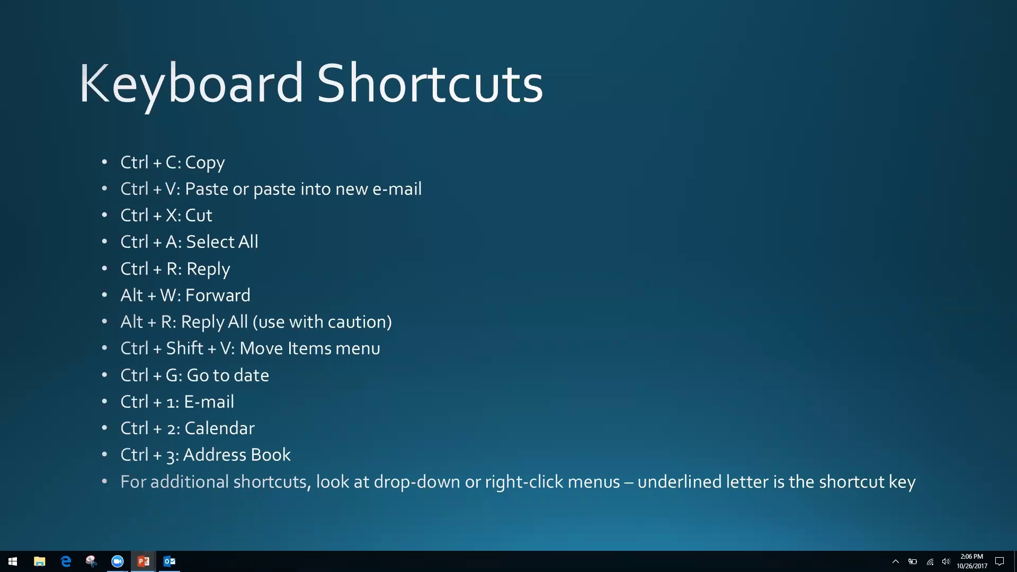
key(alt+Tab)
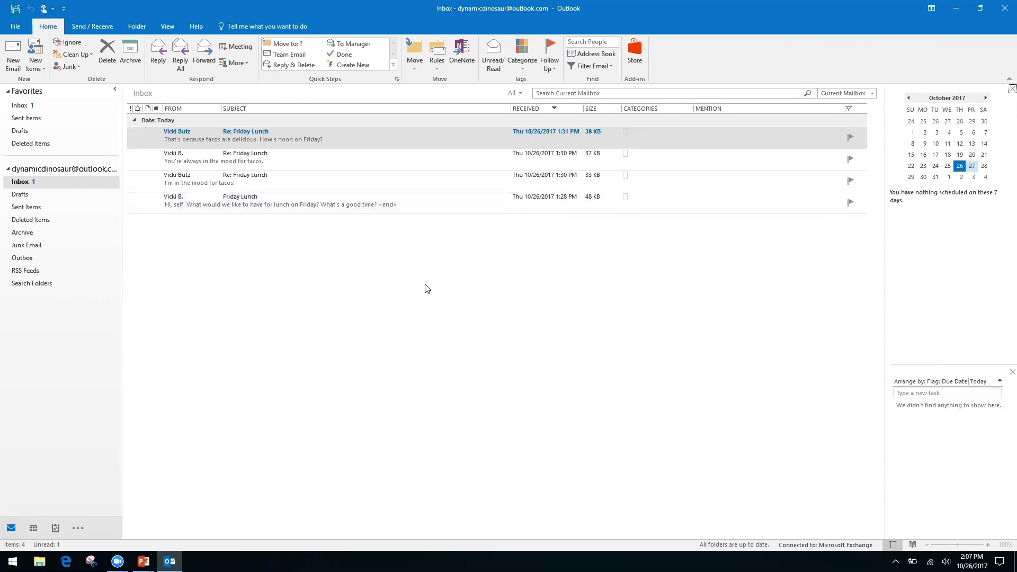
- Show the calendar as a full-width month grid and go to date 11/2/17
key(ctrl+2)
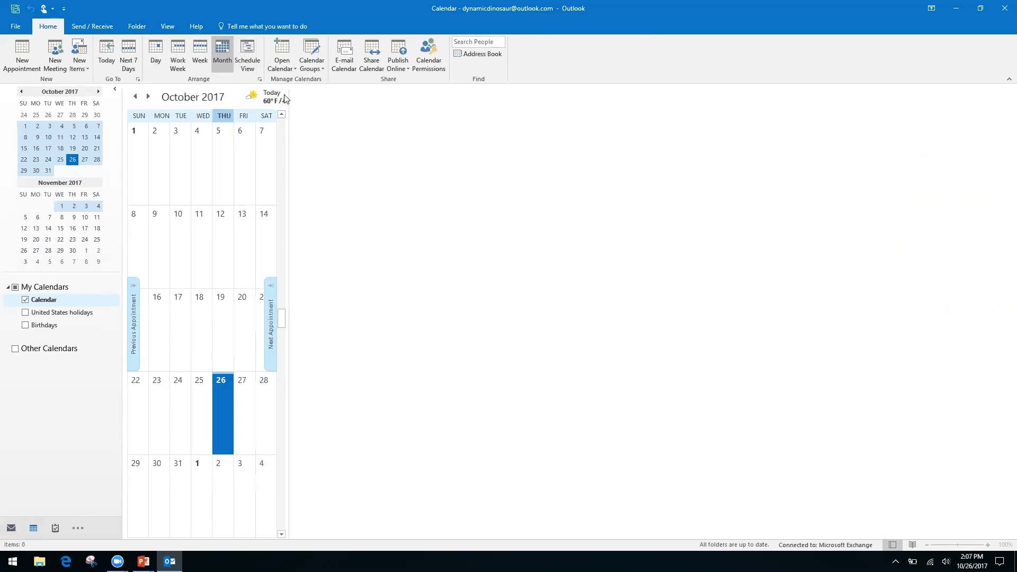
drag(289, 94, 882, 184)
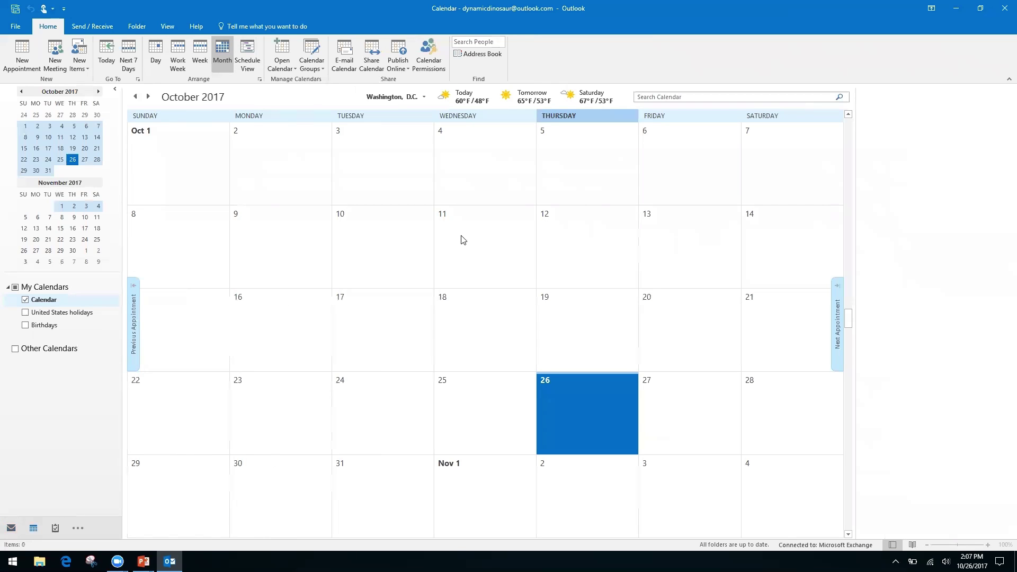
key(ctrl+g)
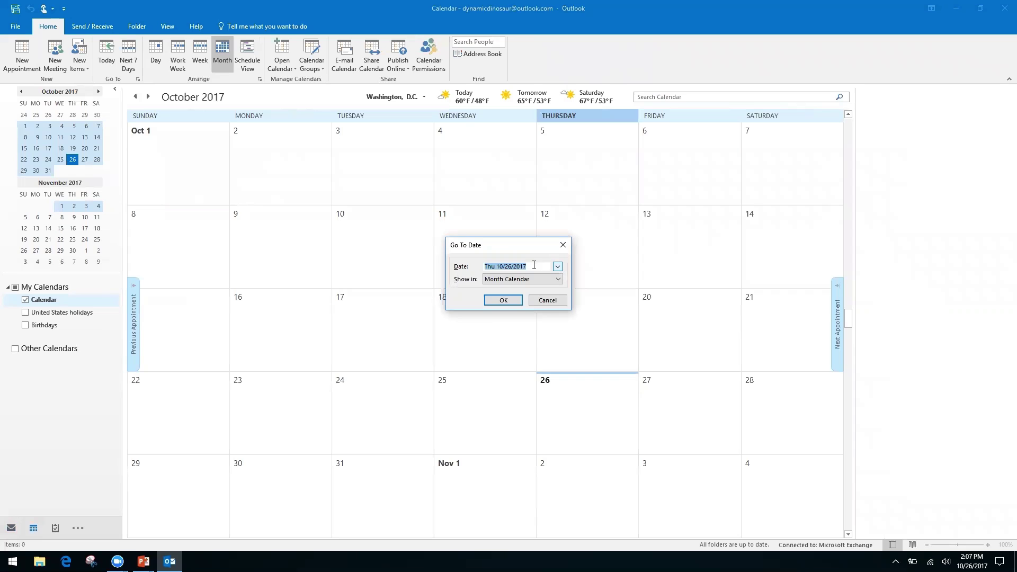
text(11/2/17)
key(Return)
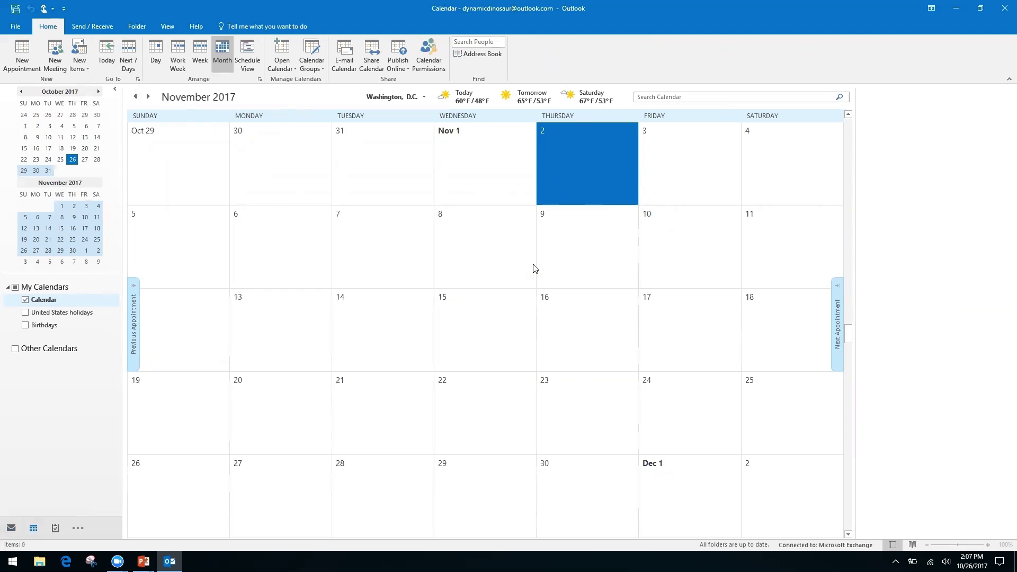
- Page the small calendar five months forward and four back, then switch to the Keyboard Shortcuts slide
click(99, 92)
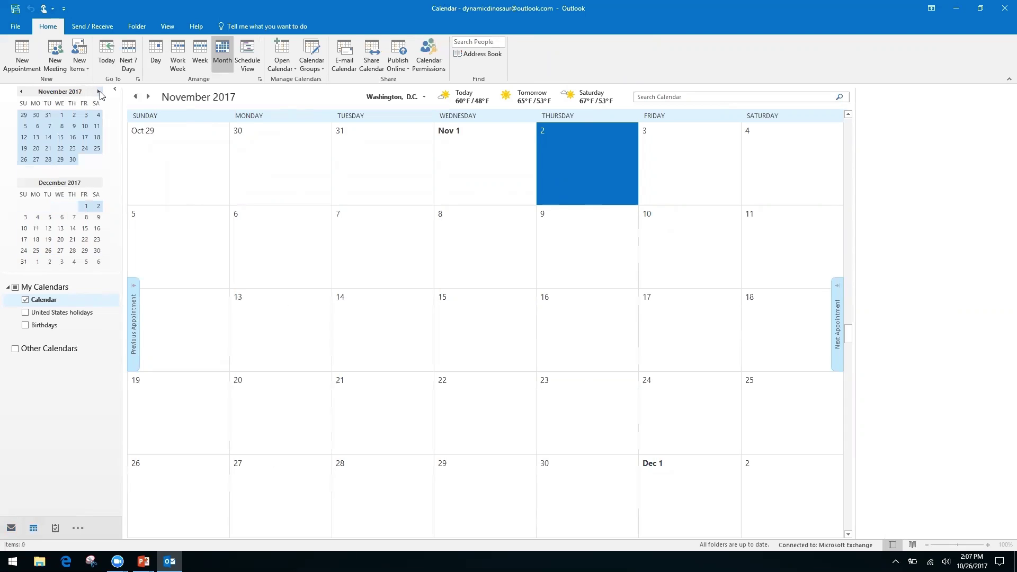
click(98, 92)
click(98, 92)
click(98, 92)
click(99, 92)
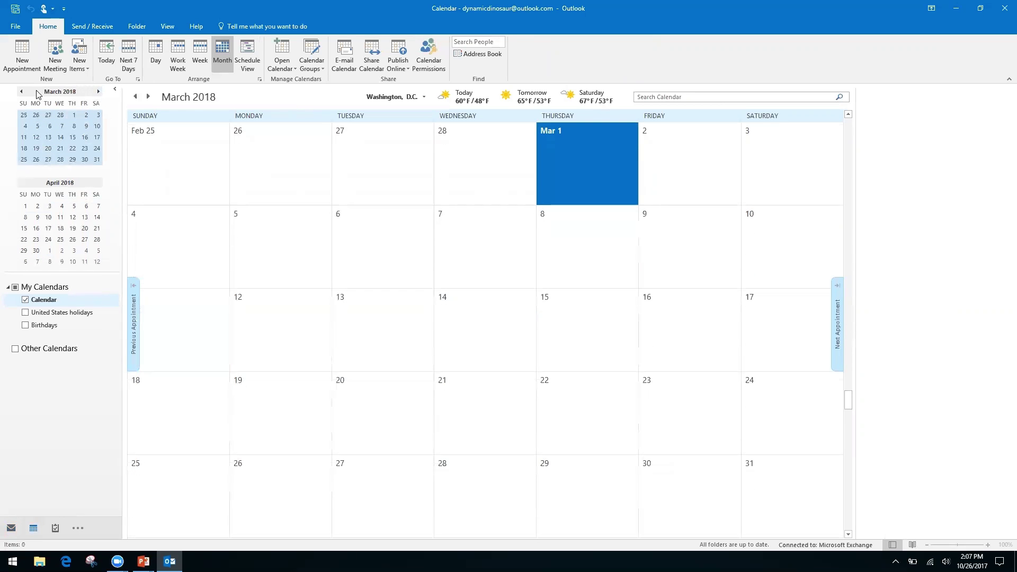
click(21, 92)
click(21, 91)
click(21, 91)
click(21, 92)
click(21, 91)
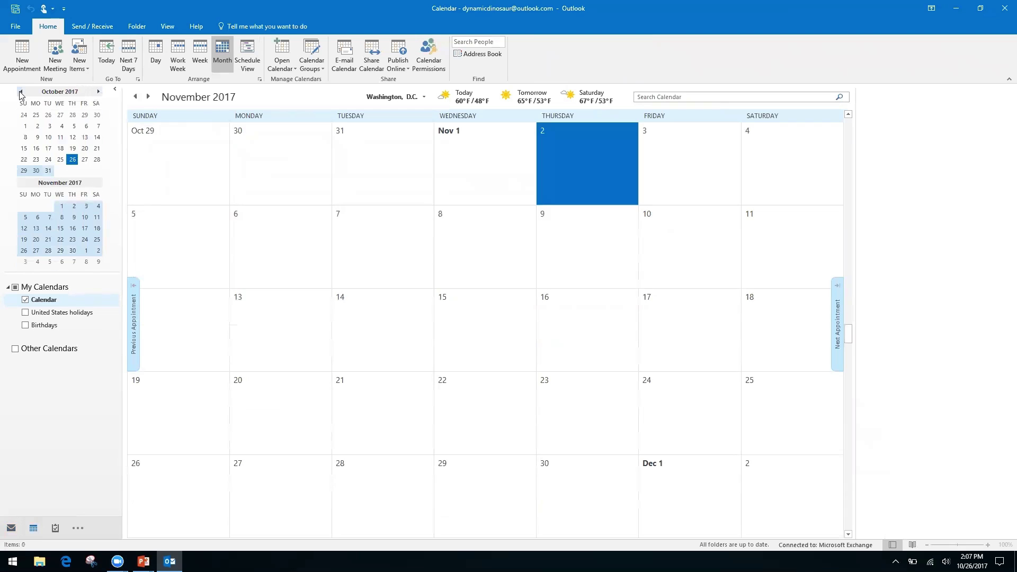
click(22, 92)
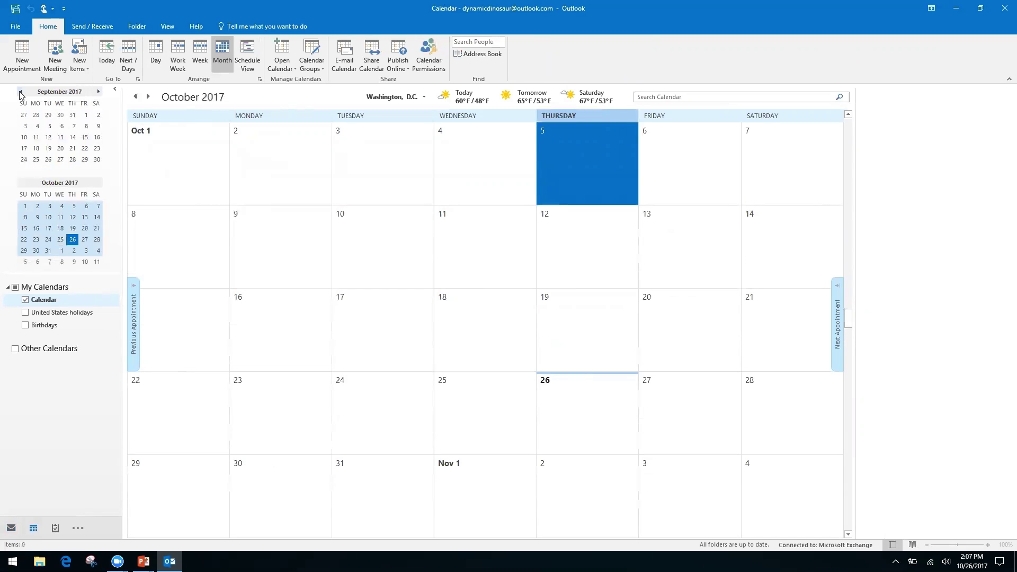
key(alt+Tab)
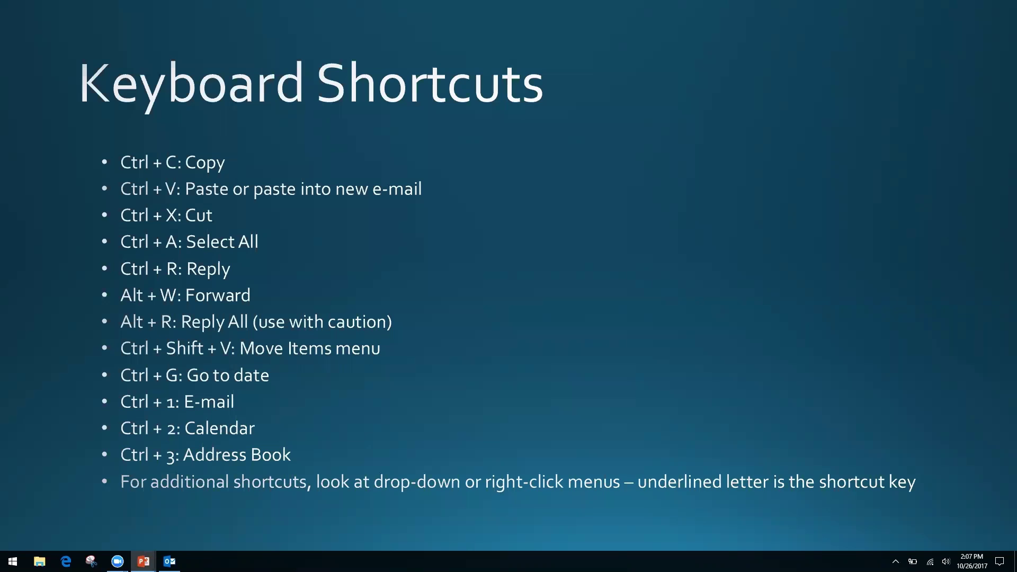
- Switch from the slideshow back to Outlook's October 2017 calendar with Alt+Tab
key(alt+Tab)
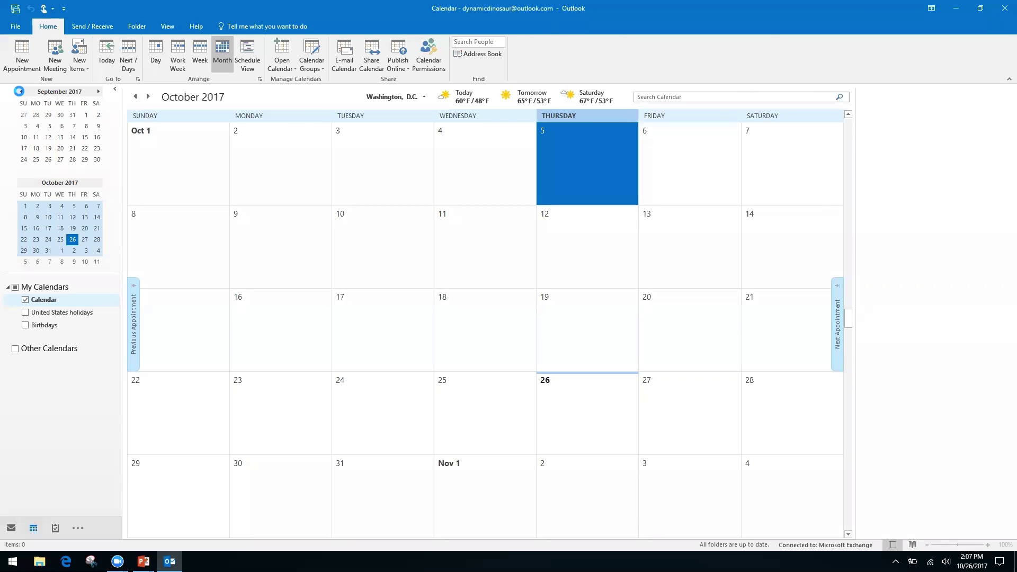
- Step through Mail, Calendar and Contacts with Ctrl+1, Ctrl+2 and Ctrl+3
key(ctrl+1)
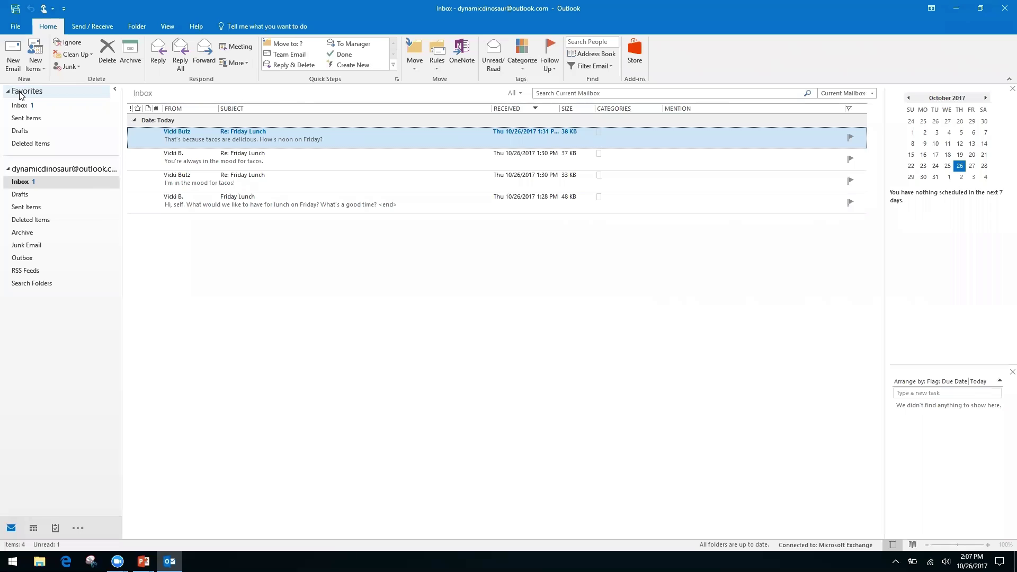
key(ctrl+2)
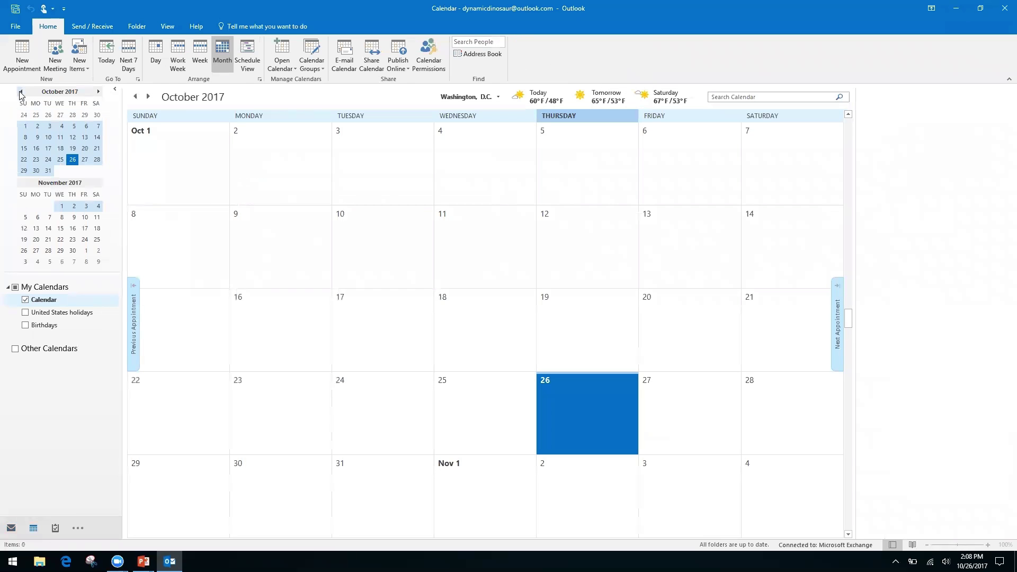
key(ctrl+3)
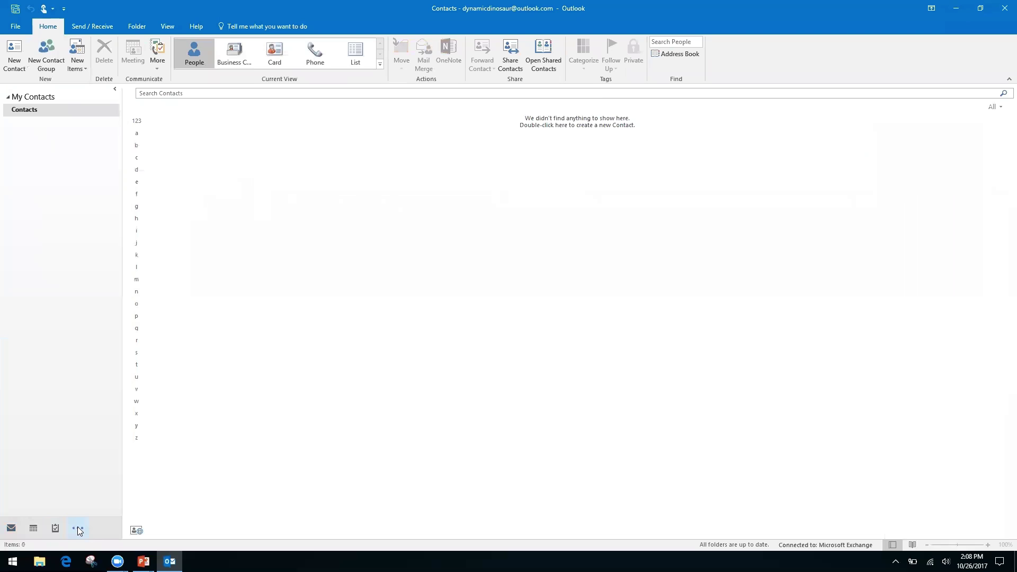
- Return to Mail and briefly show, then dismiss, the extra navigation destinations
click(10, 529)
mouse_move(35, 527)
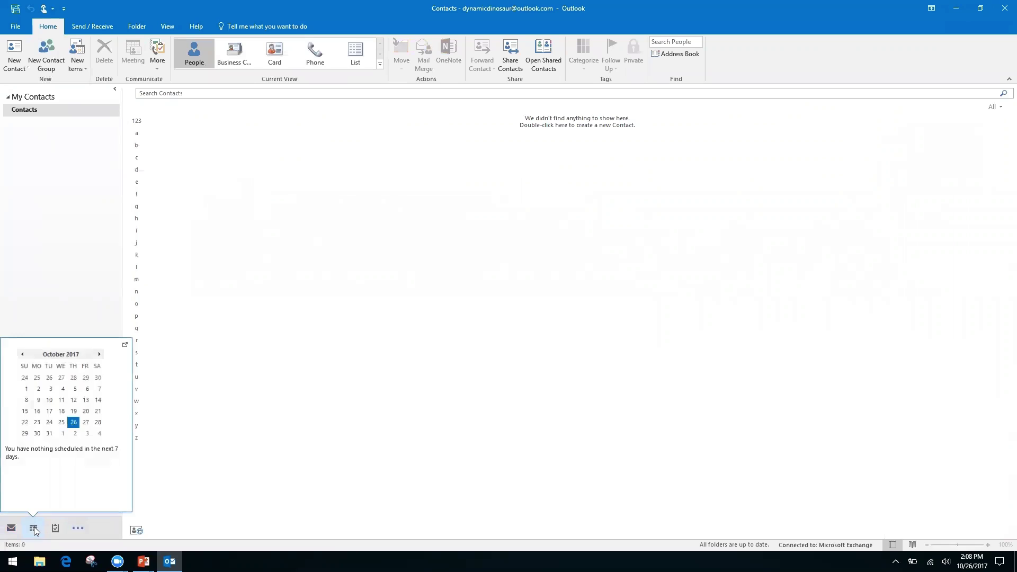
click(80, 530)
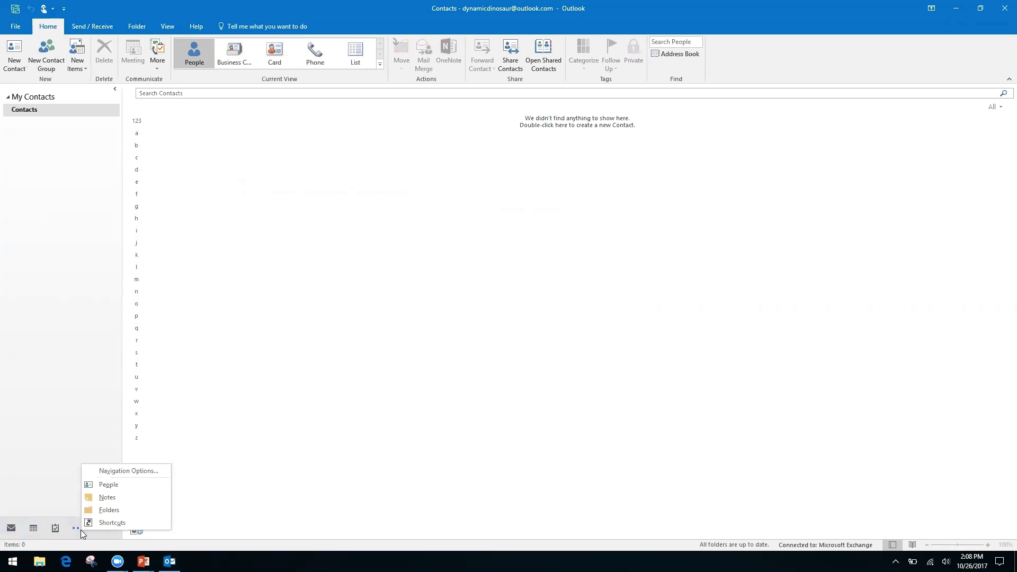
click(38, 445)
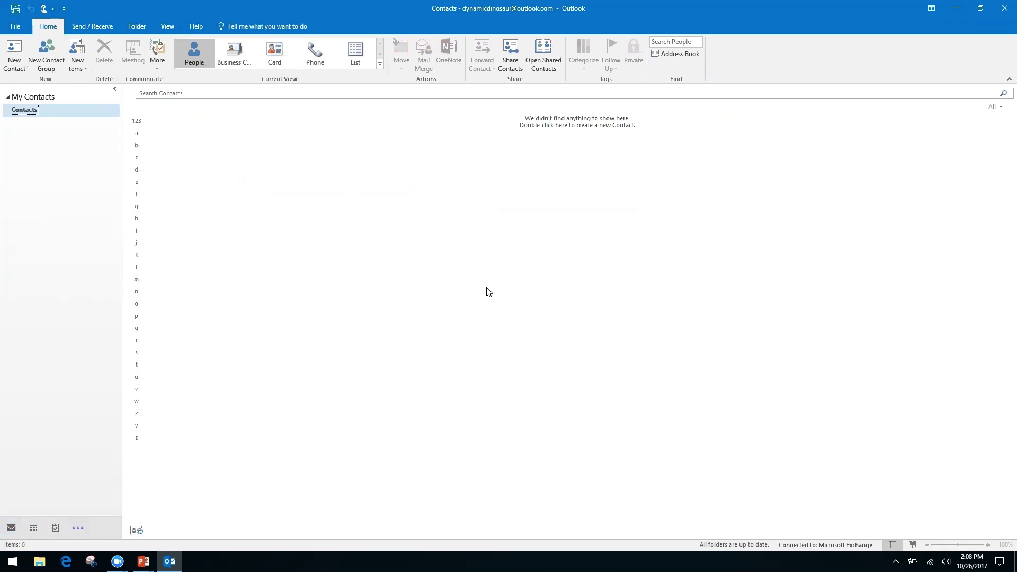
- Cycle Calendar, Contacts, Notes and Mail via Ctrl+2/3/5/1, glancing at the slideshow before returning to the Inbox
key(ctrl+2)
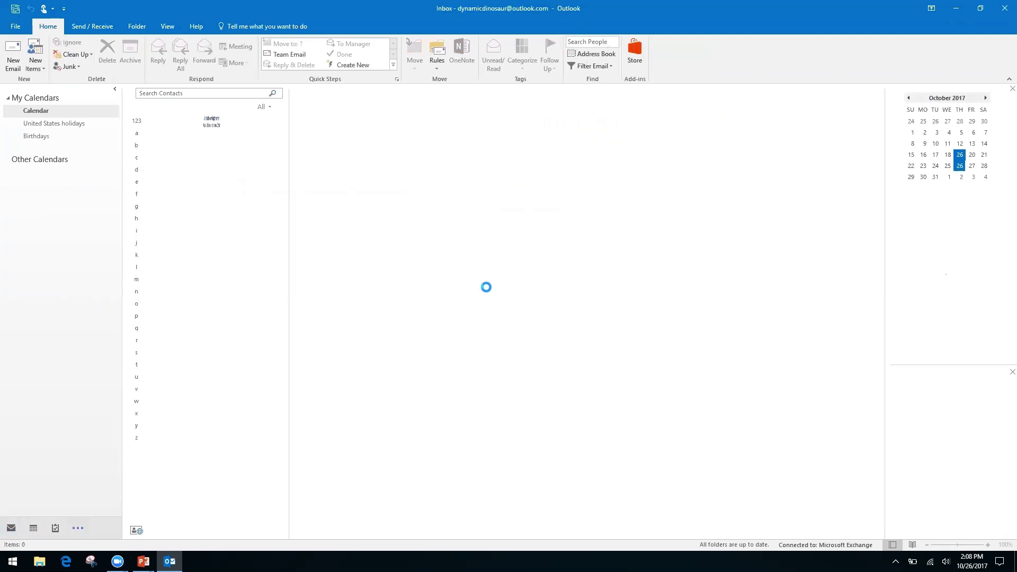
key(ctrl+3)
key(ctrl+5)
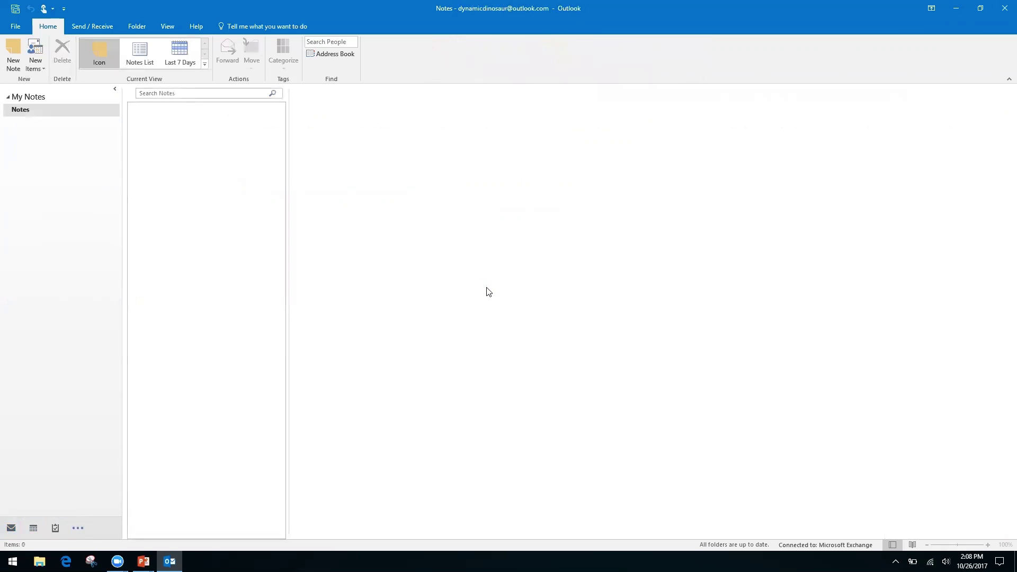
key(ctrl+1)
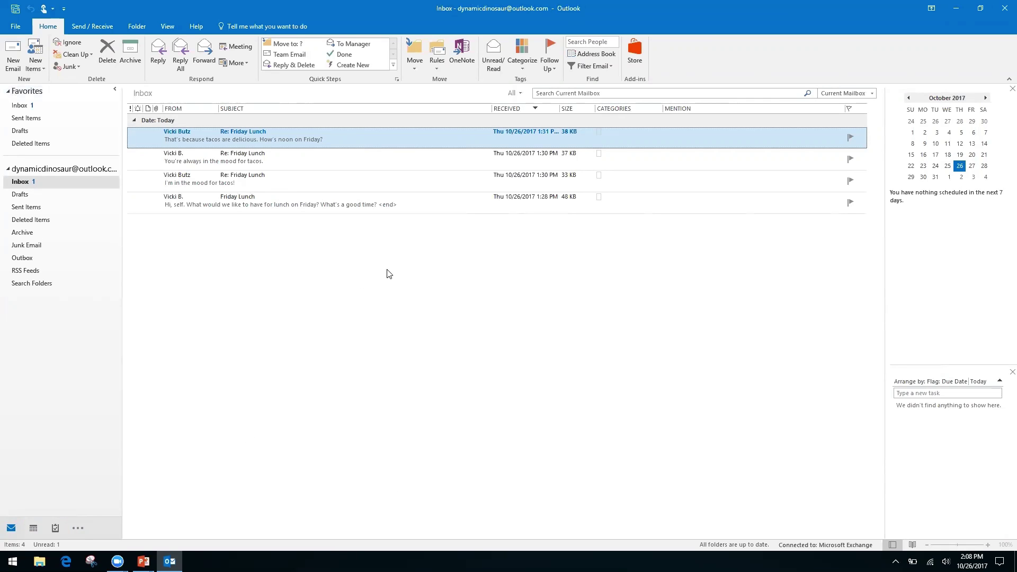
key(alt+Tab)
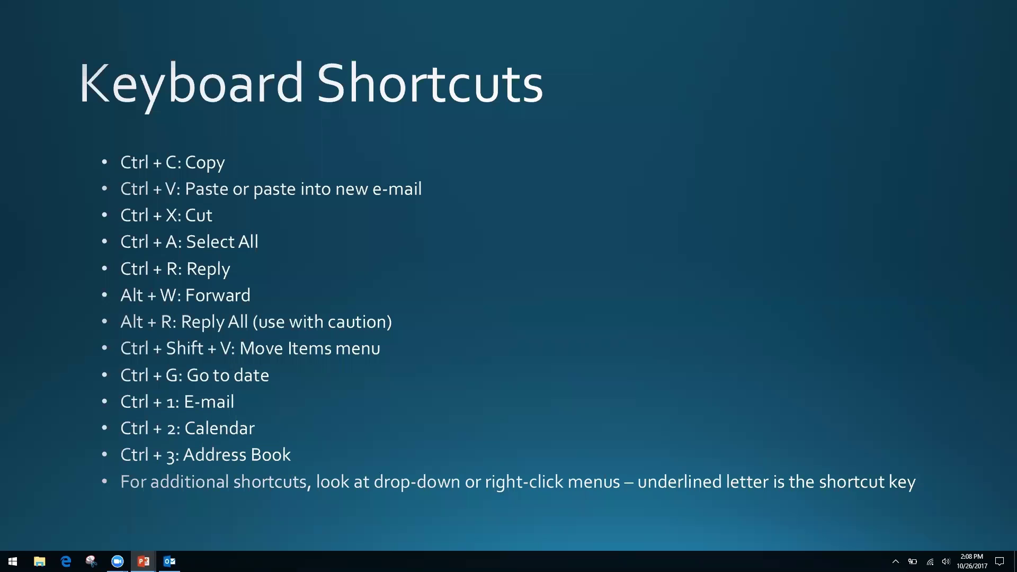
key(alt+Tab)
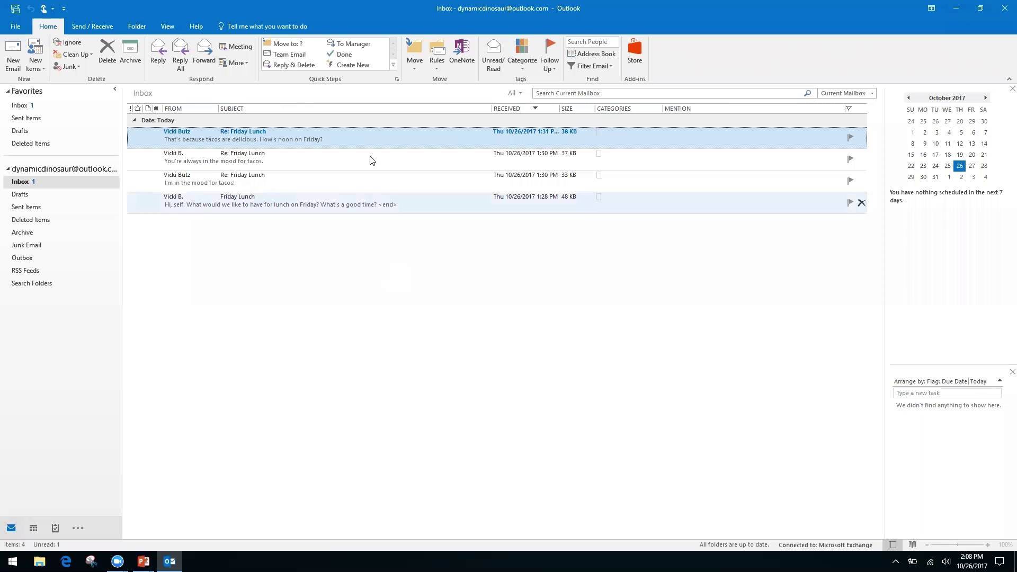
- Show right-click menus for the top message and message list, then advance the slideshow to Productivity & Calendars
right_click(369, 142)
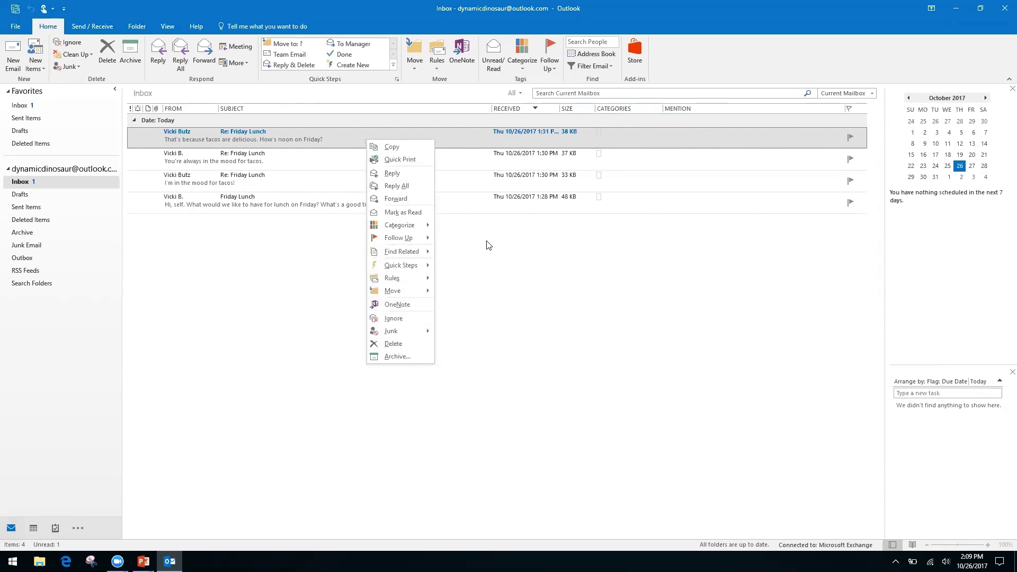
right_click(484, 257)
click(389, 231)
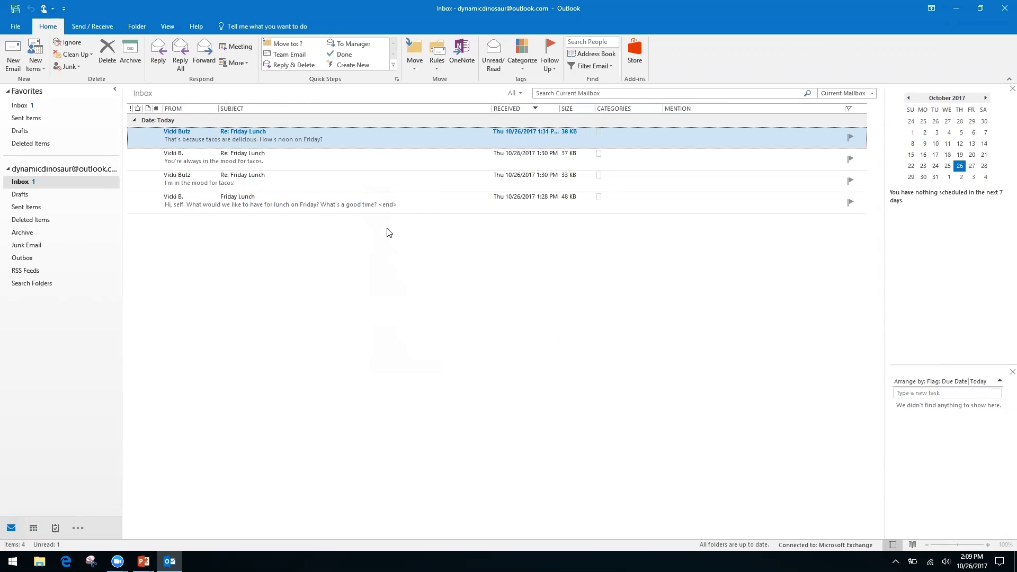
right_click(362, 132)
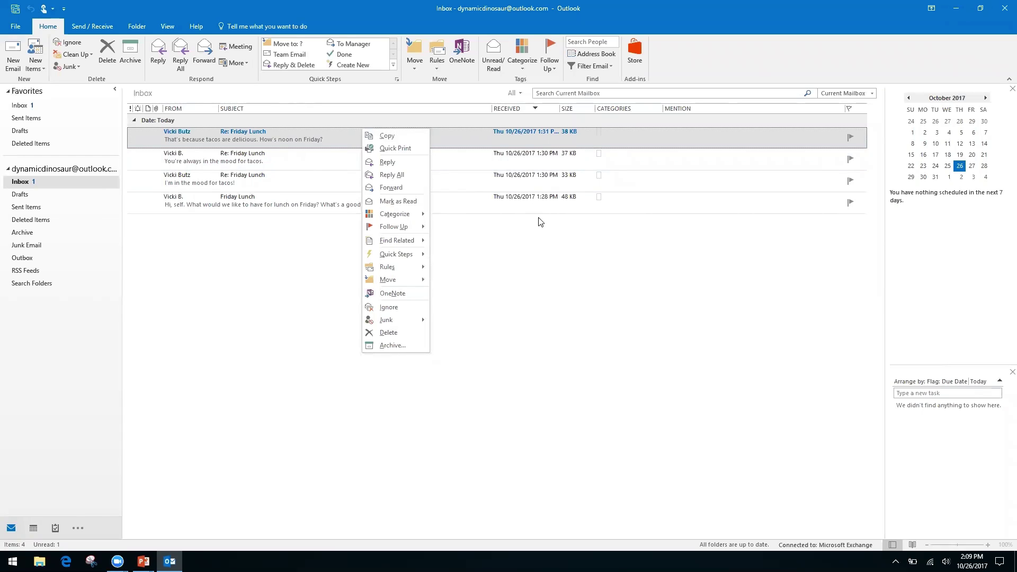
click(520, 280)
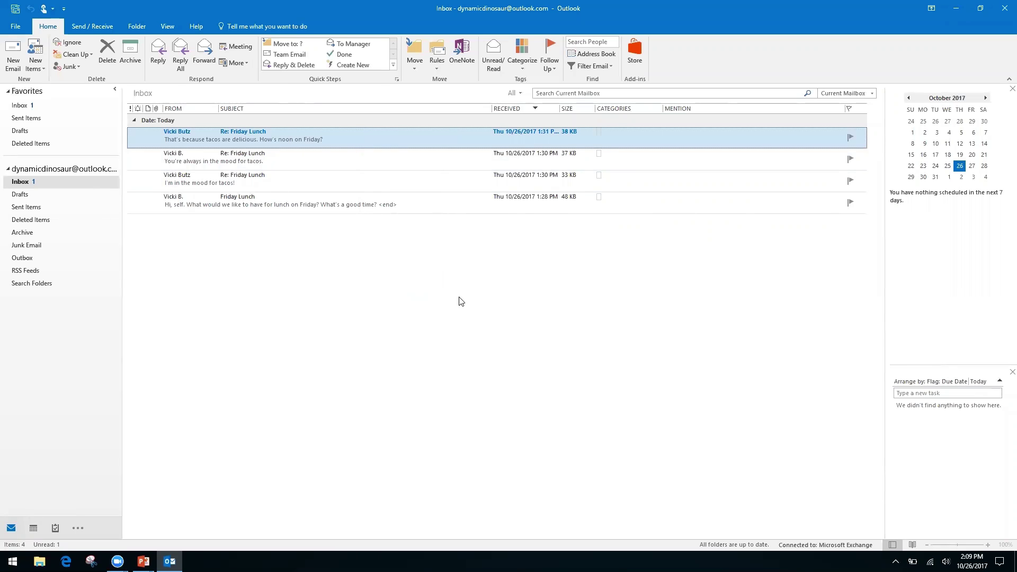
key(alt+Tab)
key(Right)
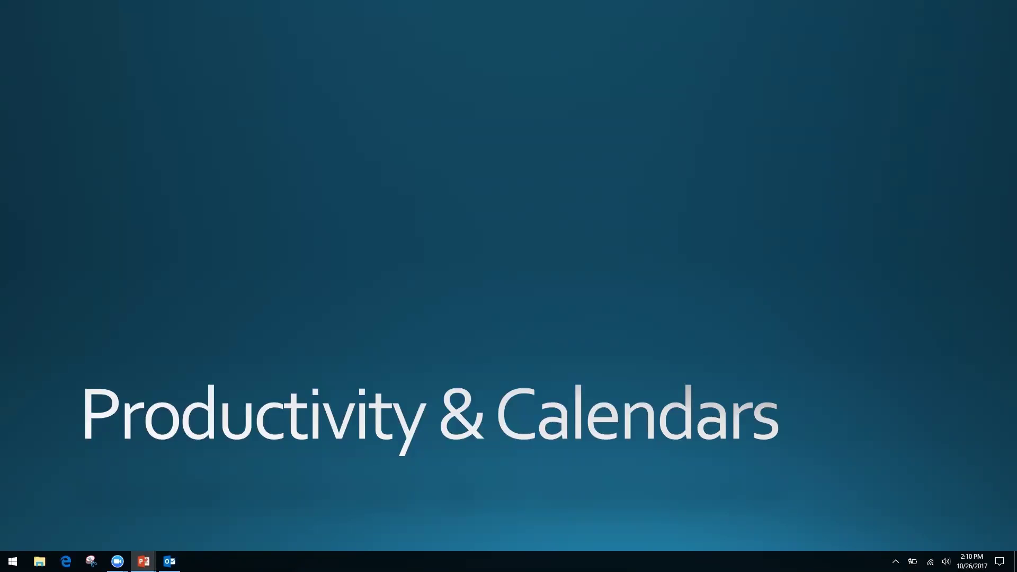
- Pick the Outlook Inbox from the Alt+Tab window switcher to replace the slide
key(alt+Tab)
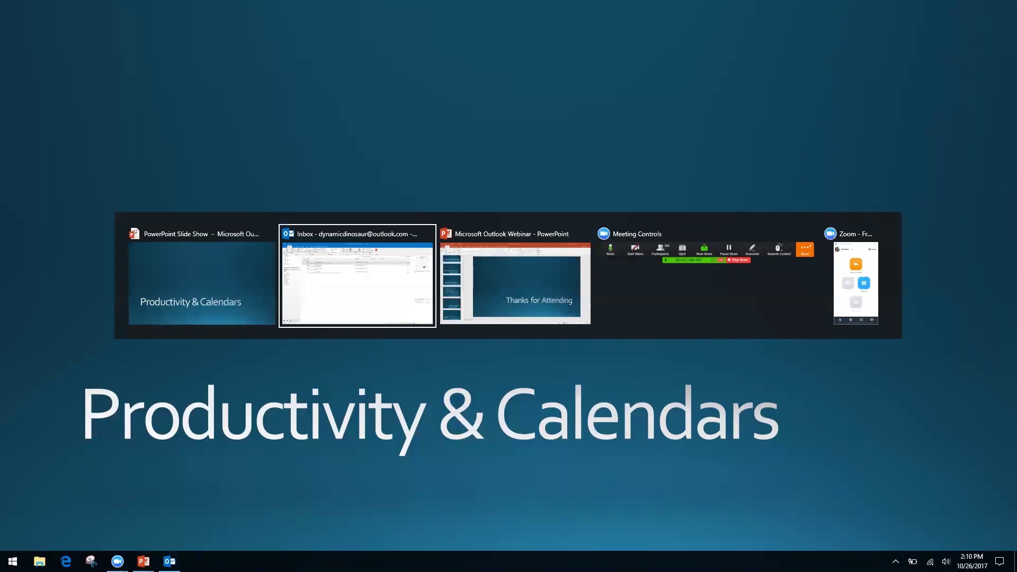
key(alt+Tab)
click(391, 321)
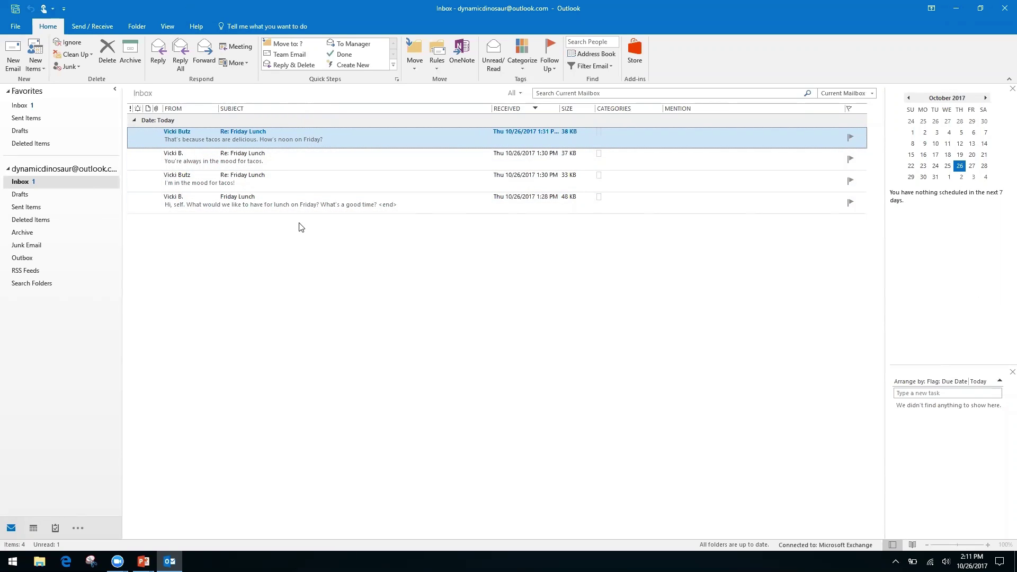
- Turn on Show as Conversations in the View tab for all mailboxes
click(168, 28)
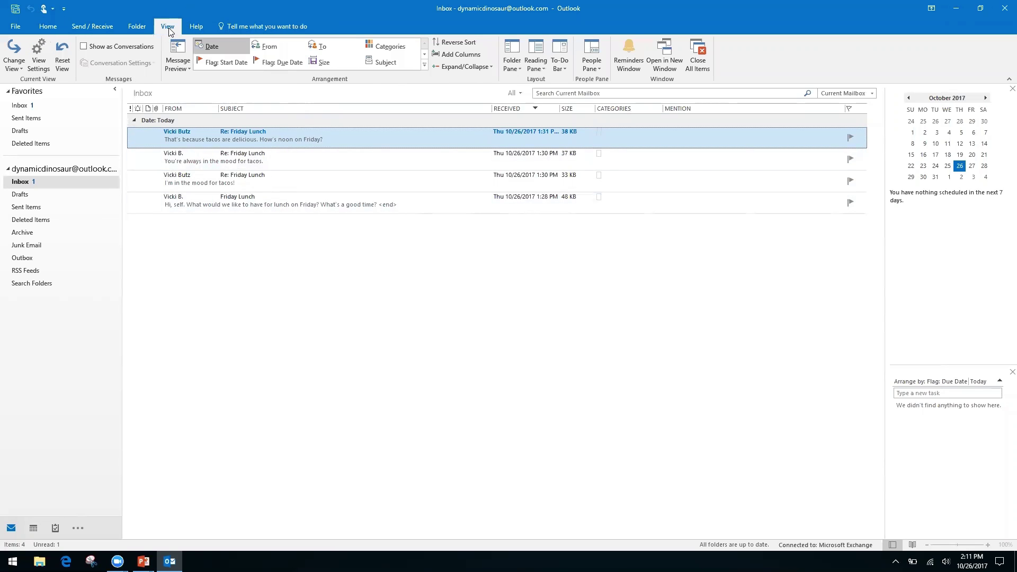
click(83, 47)
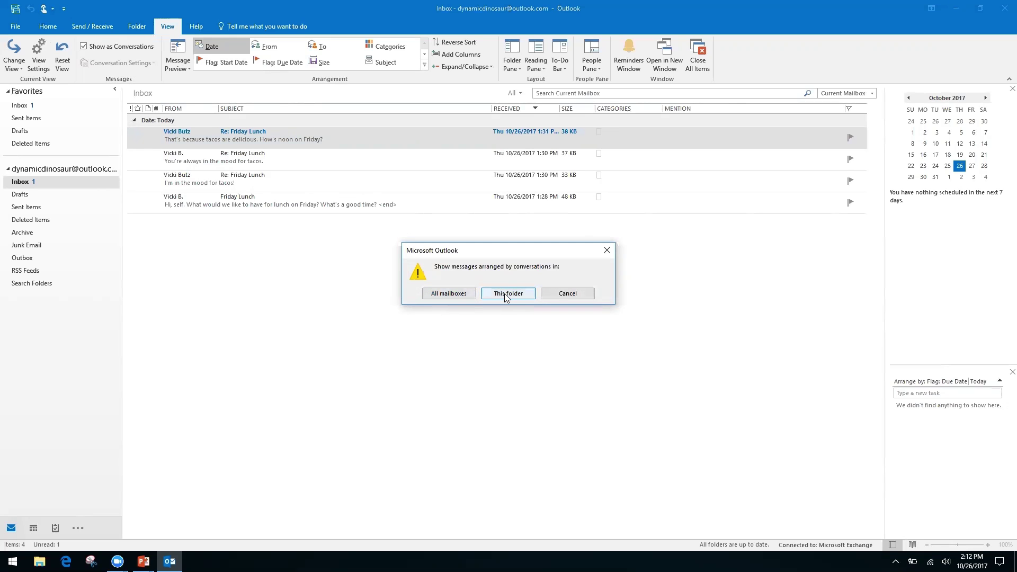
click(448, 295)
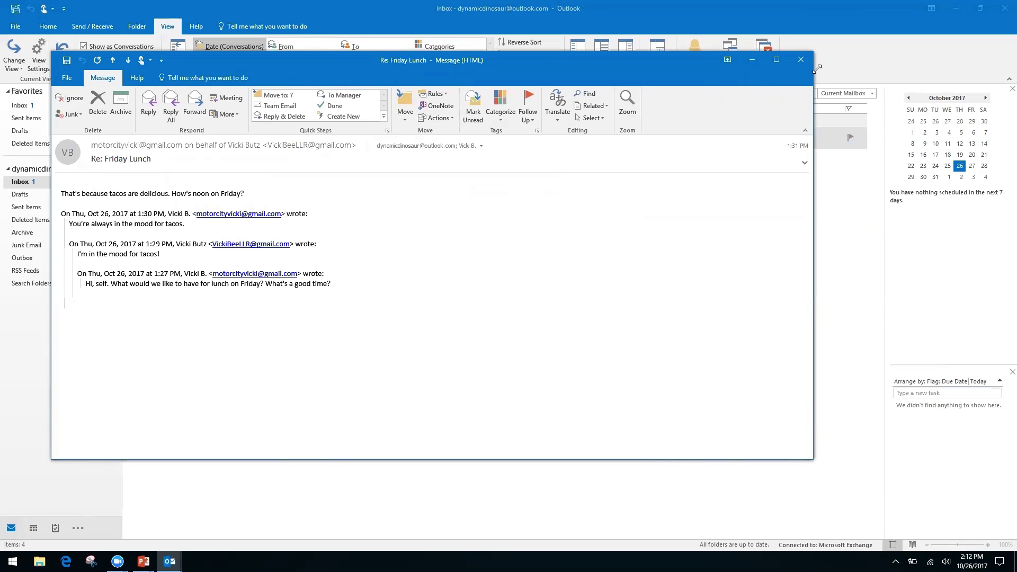
- Close the Re: Friday Lunch window, then expand, collapse and re-expand the Friday Lunch conversation
click(794, 60)
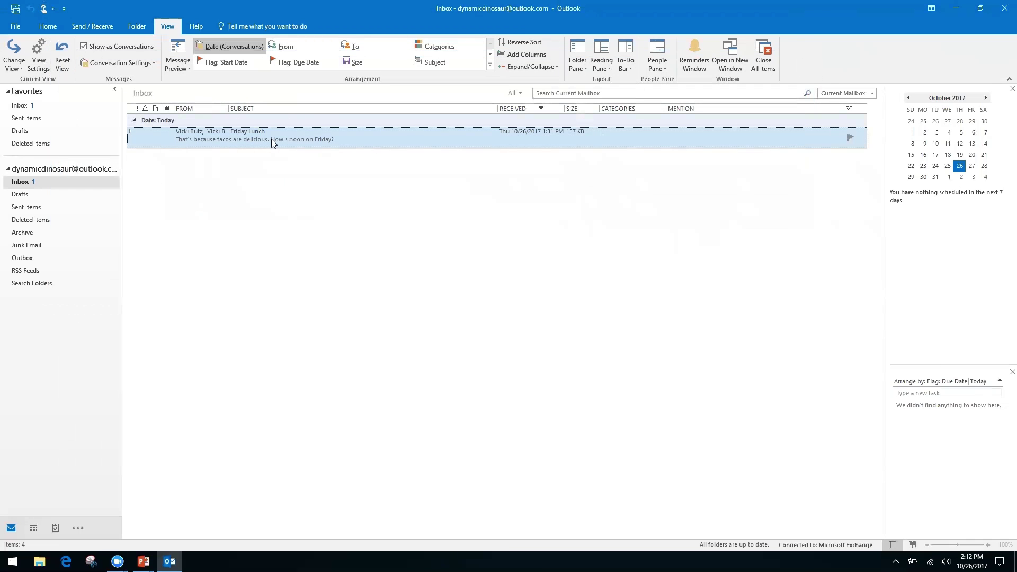
click(132, 134)
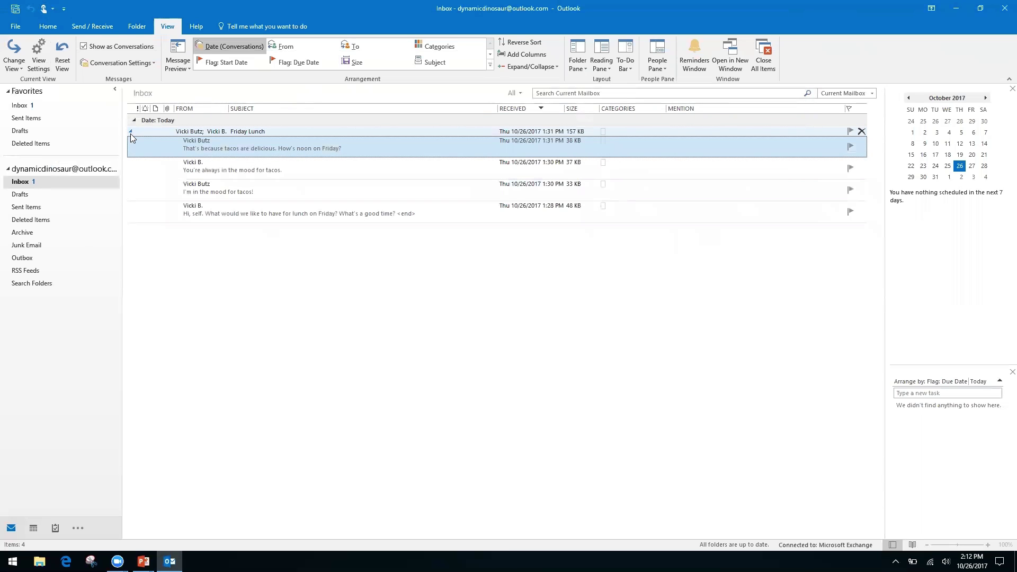
click(131, 130)
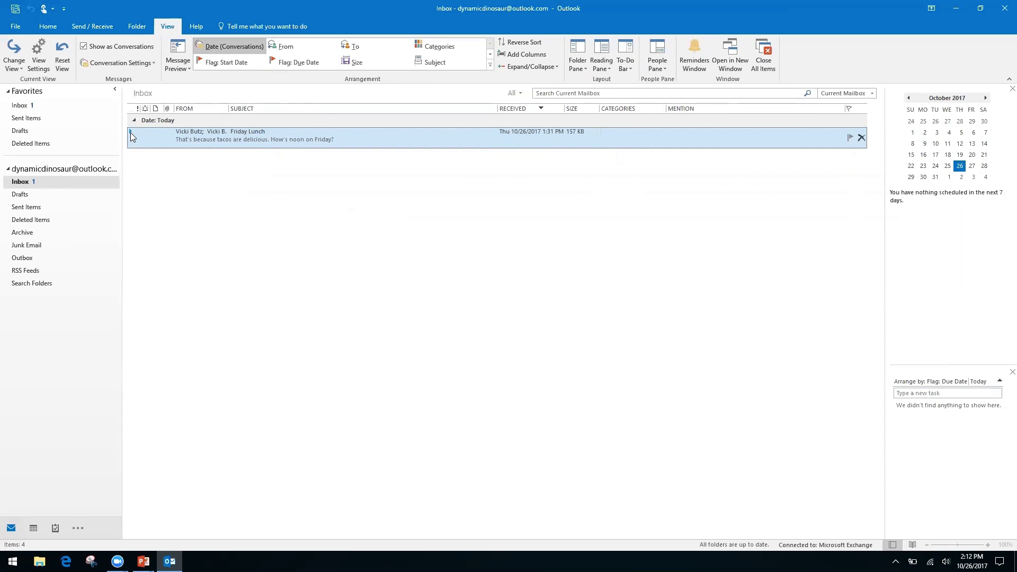
click(131, 132)
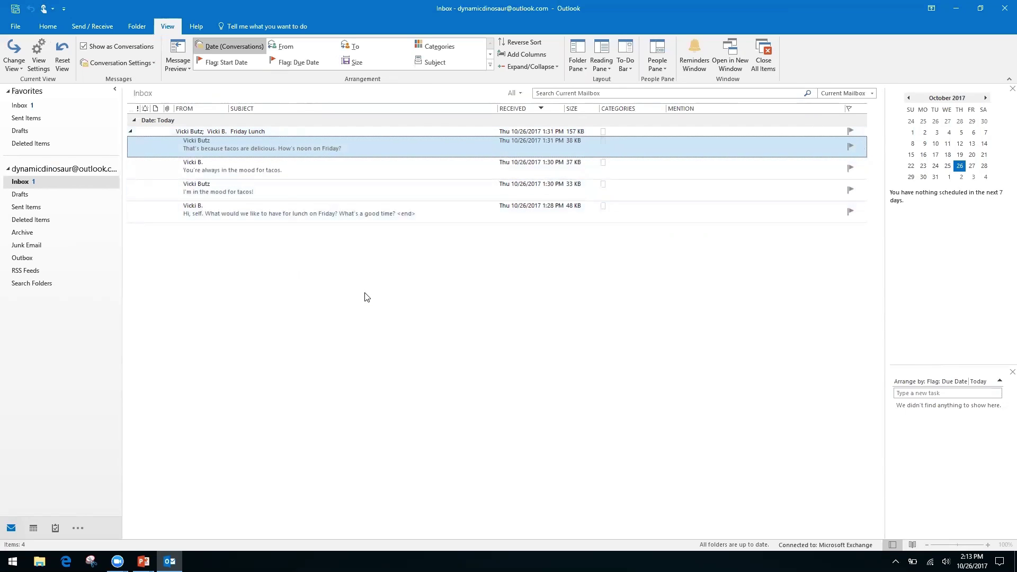
- Open the original Friday Lunch message and expand its Suggested Meetings bar showing the October 27 lunch
double_click(336, 209)
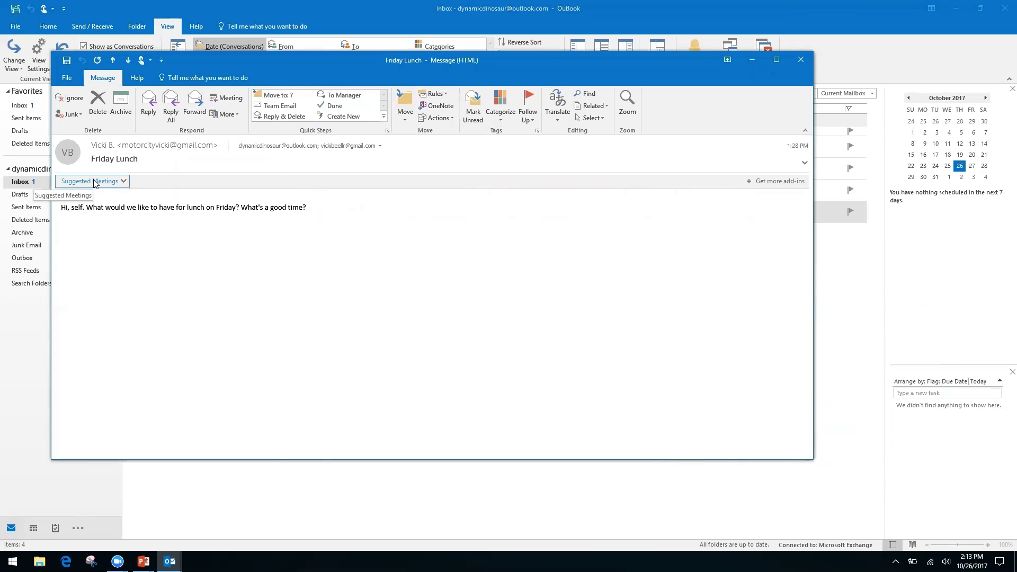
click(124, 181)
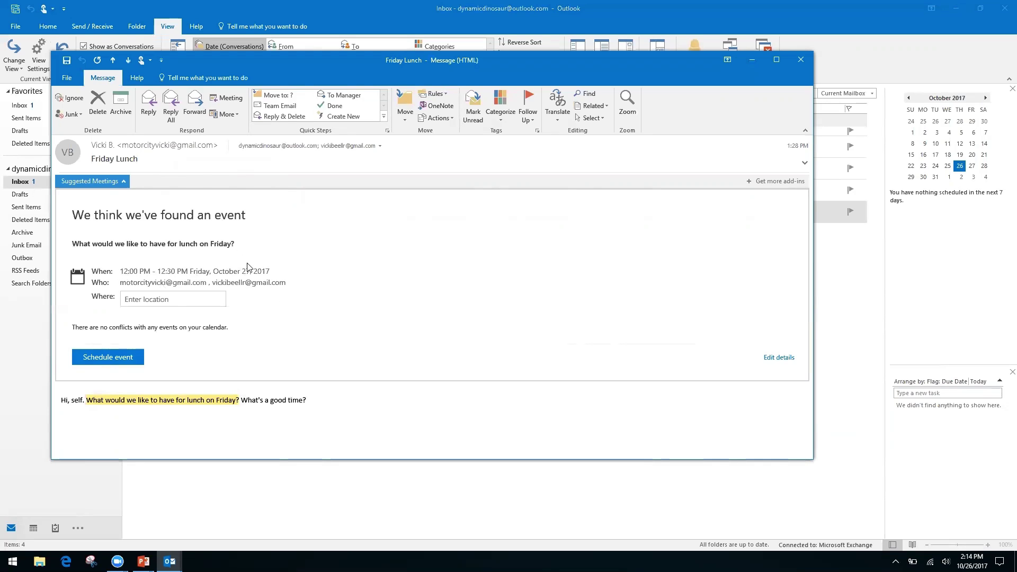
- Set the Friday 12:00–12:30 PM lunch event's location to Ihop and schedule it
click(171, 300)
text(Ihop)
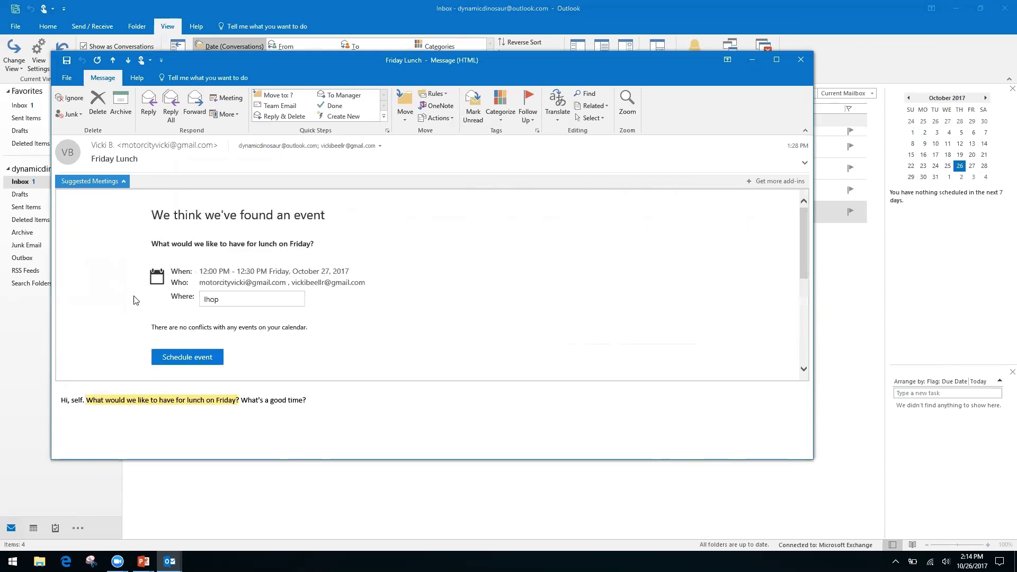
key(Return)
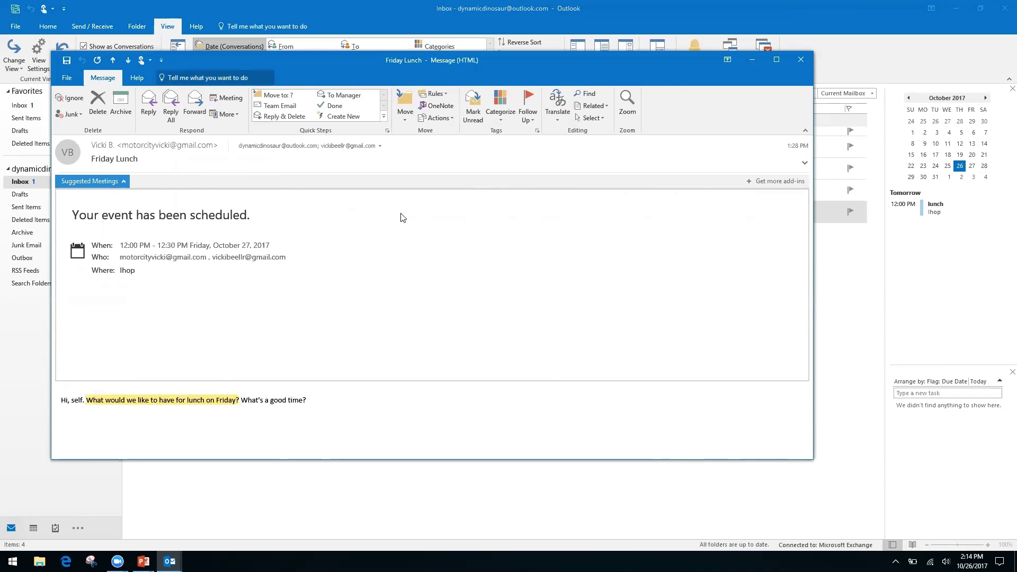
- Close the lunch message, view the Ihop lunch on October 27 in month view, then return to PowerPoint
click(804, 62)
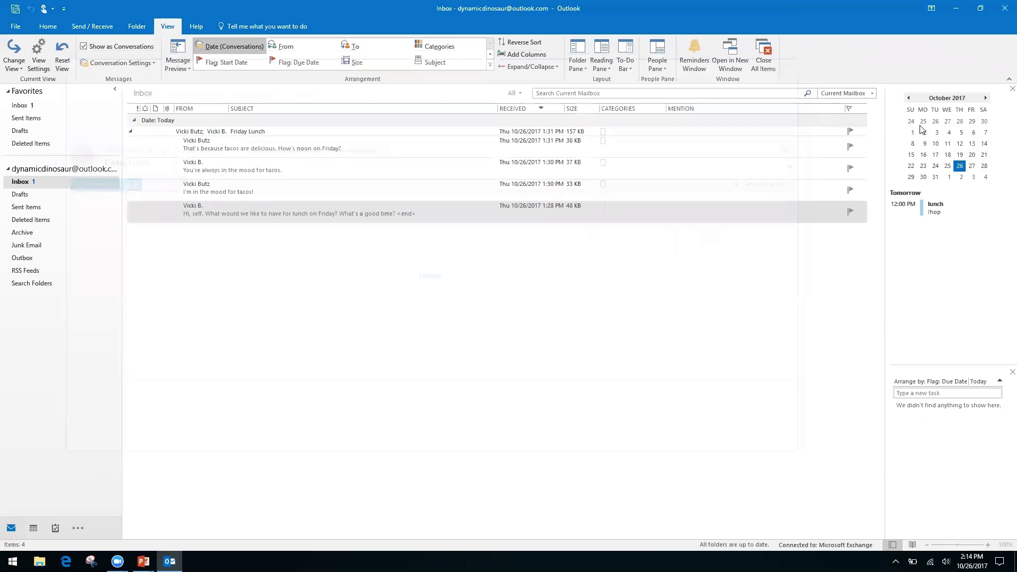
click(973, 166)
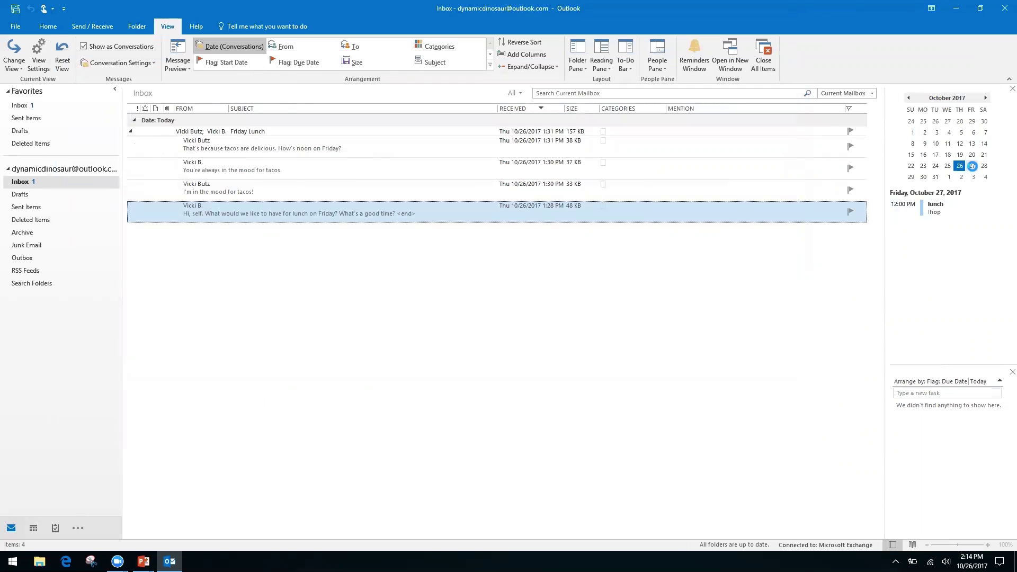
double_click(972, 166)
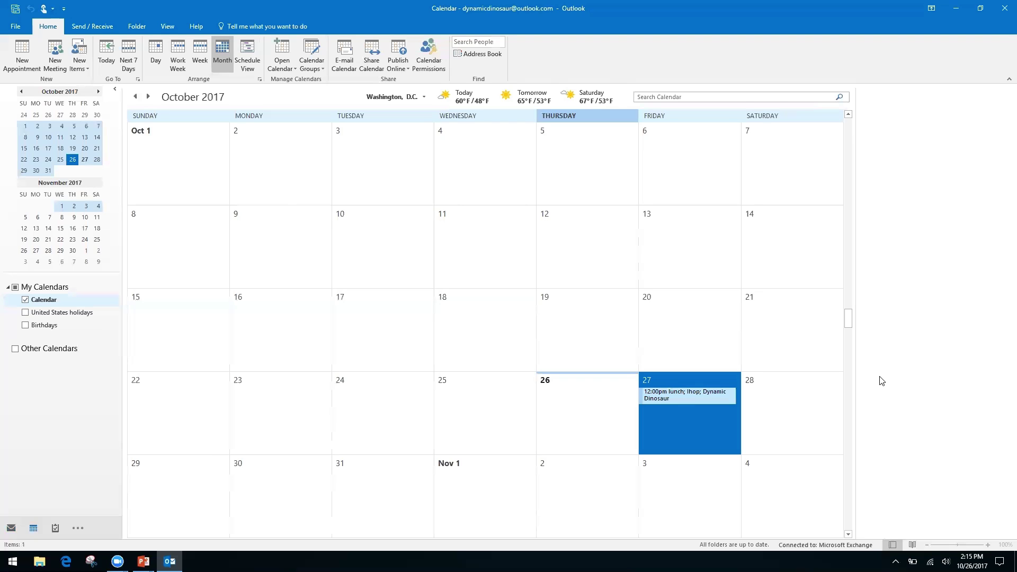
key(alt+Tab)
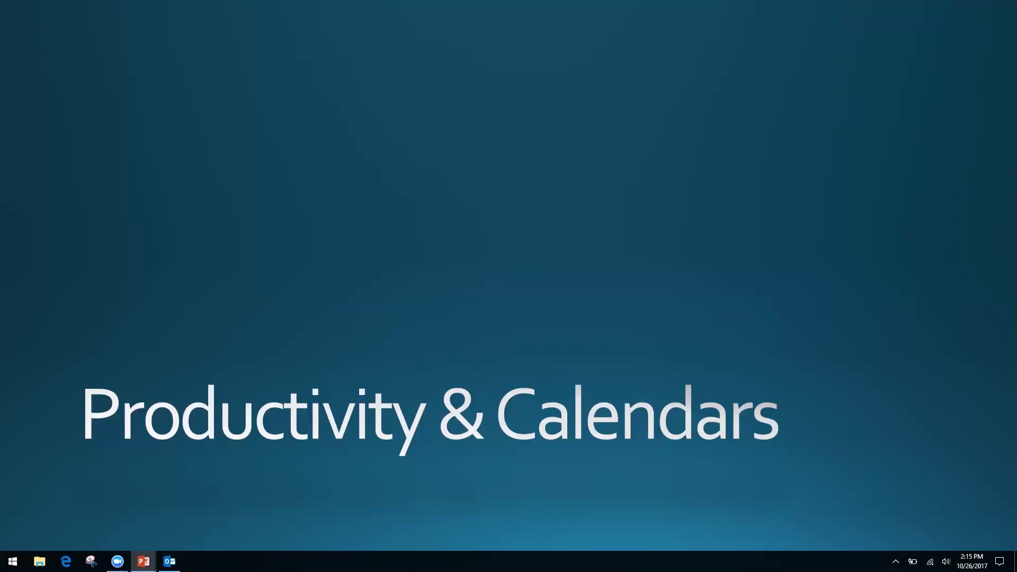
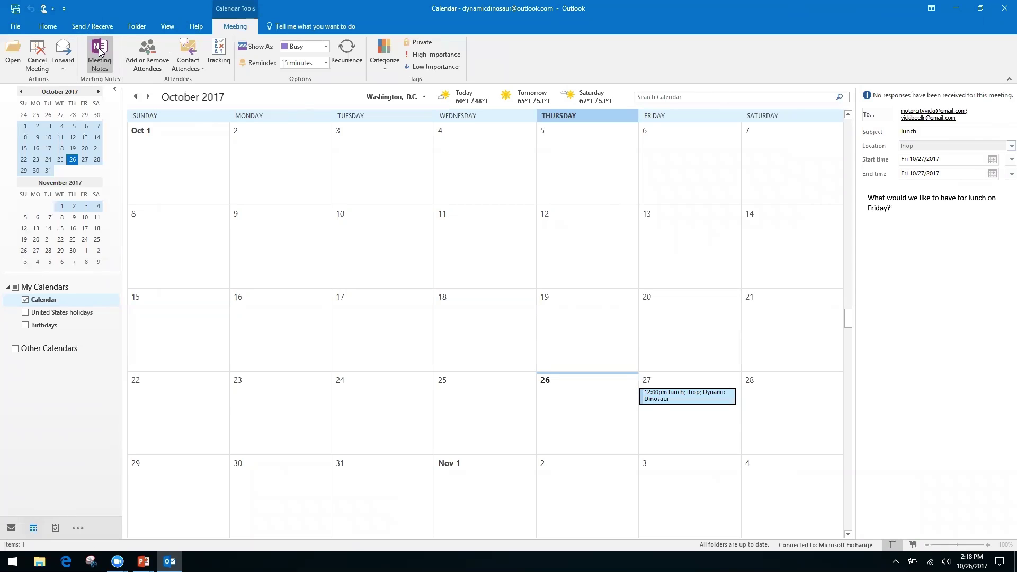
- Take your own Meeting Notes for the Friday lunch, choosing the Quick Notes section as location
click(99, 50)
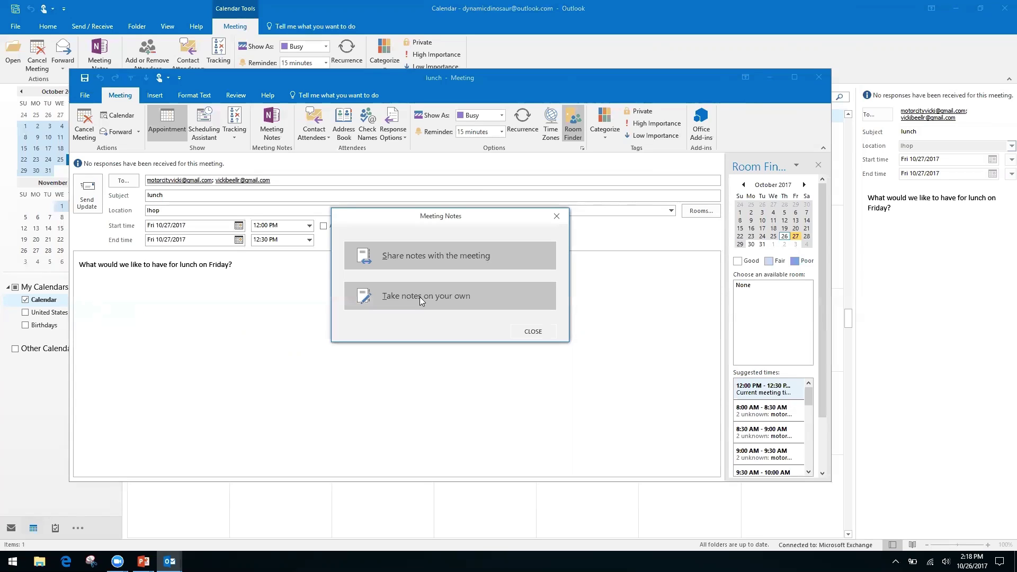
click(418, 295)
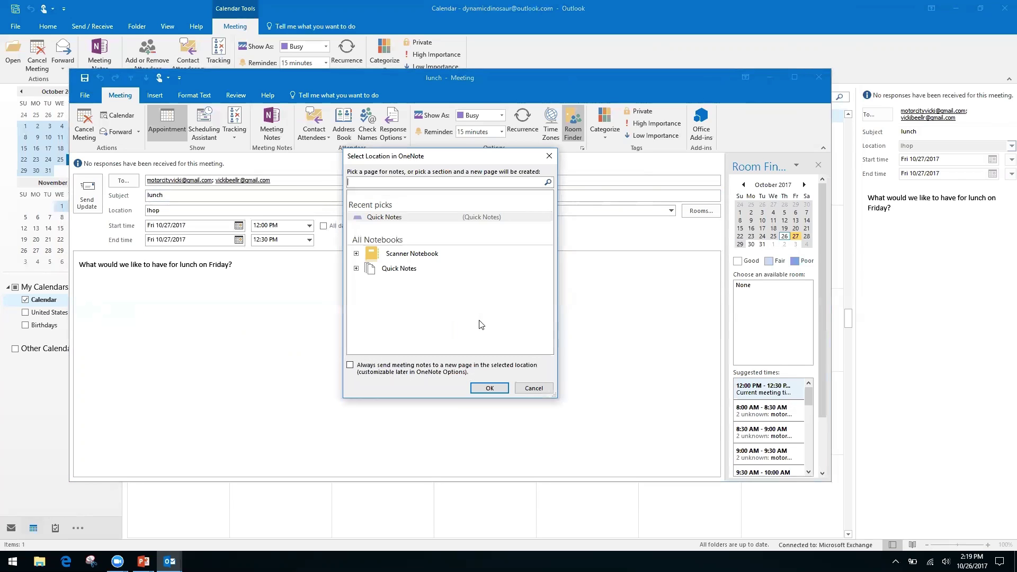
click(402, 270)
click(356, 269)
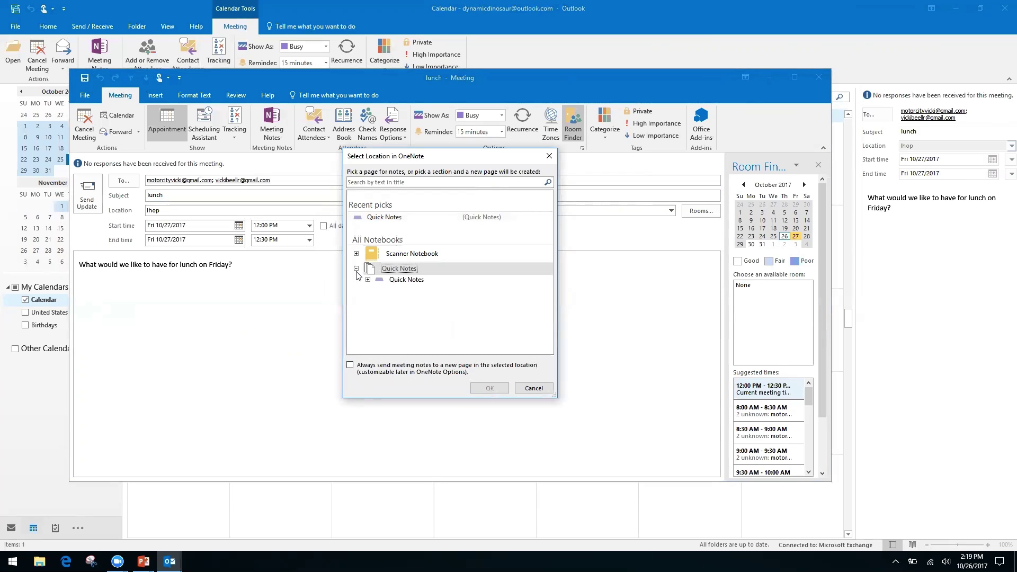
click(407, 281)
- Confirm the Quick Notes location and try editing beside Notes on the lunch page
click(486, 392)
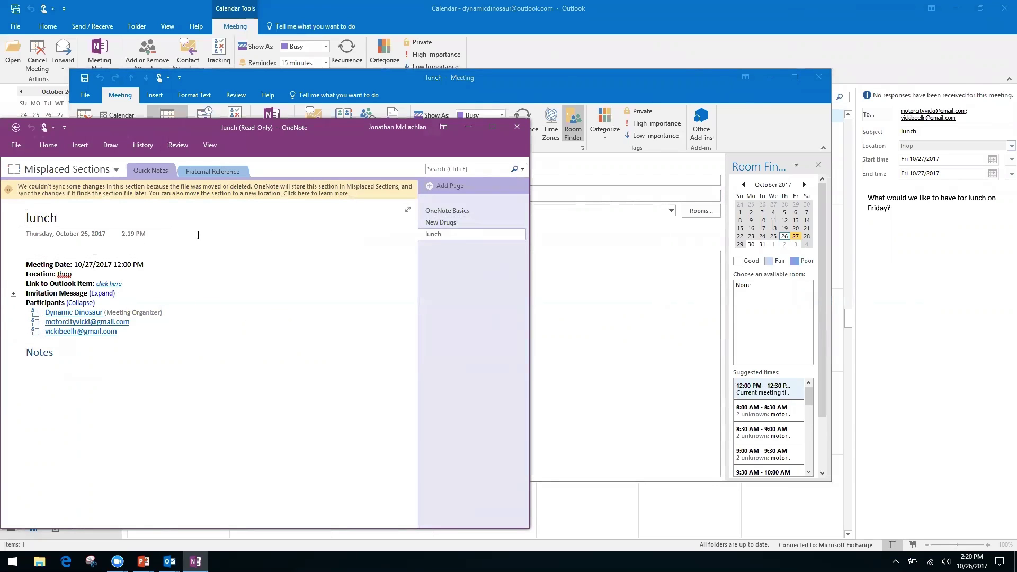
click(50, 248)
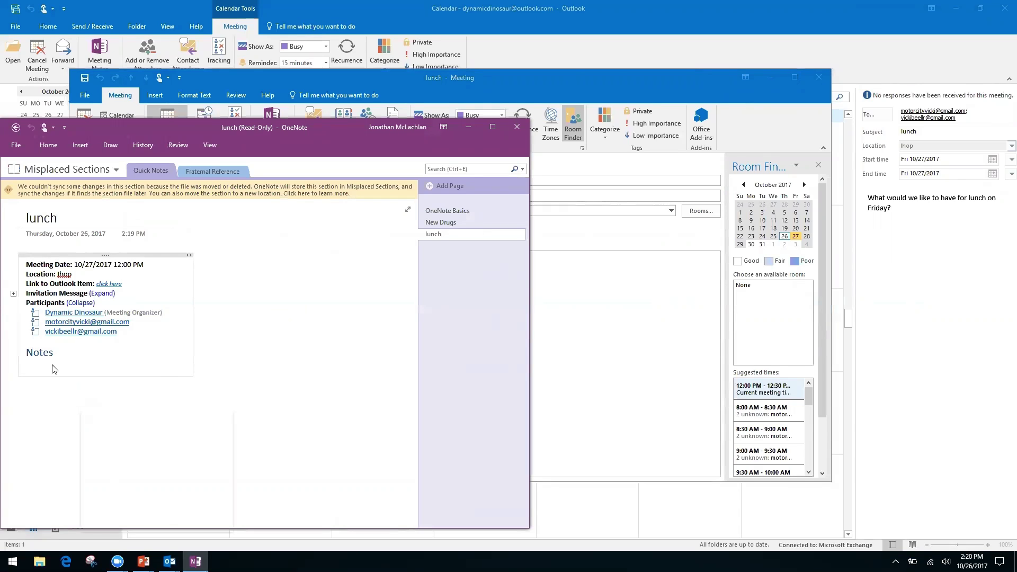
right_click(69, 354)
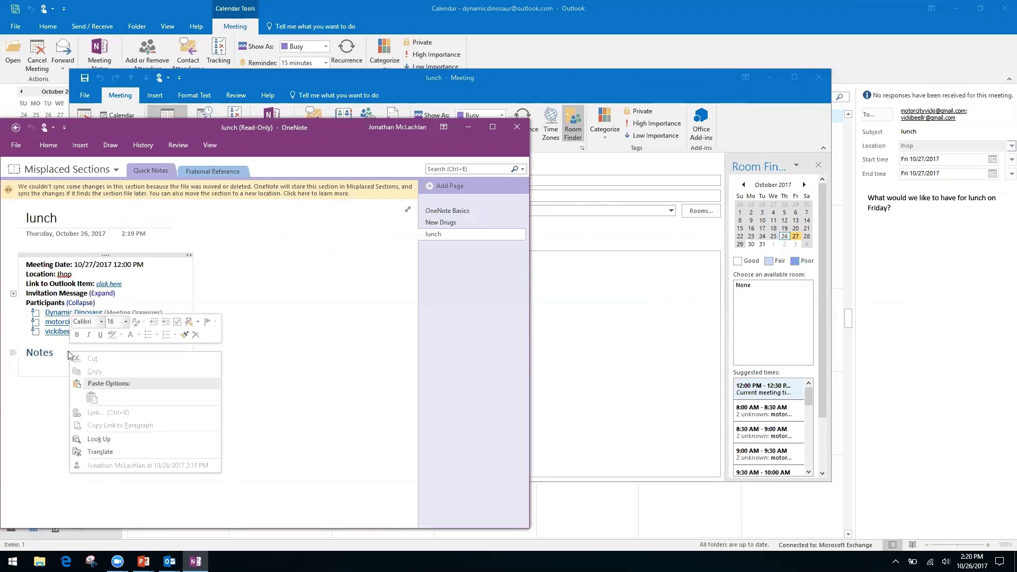
click(290, 375)
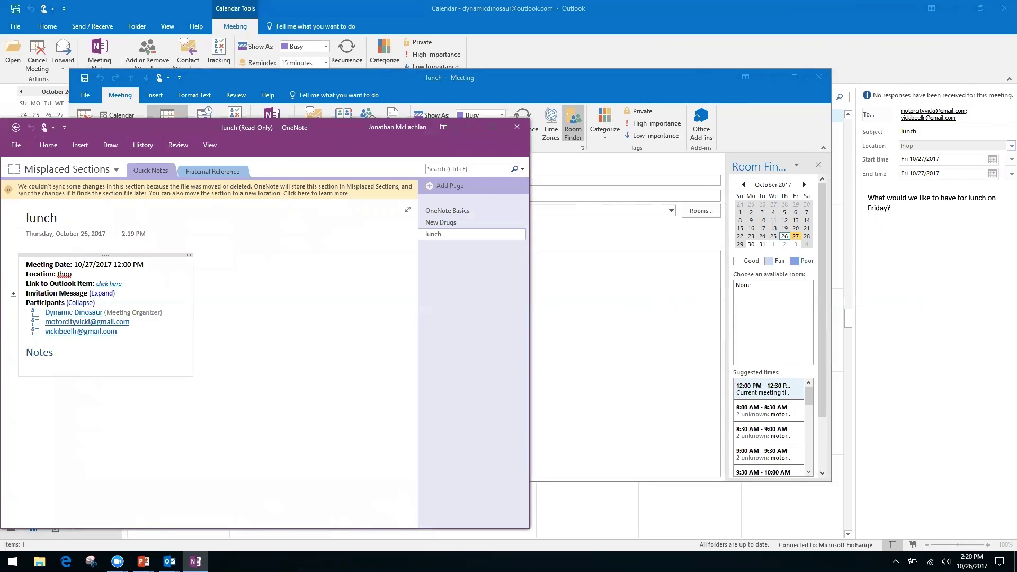
- Try starting a line under Notes, then return to the empty Quick Notes section
click(107, 428)
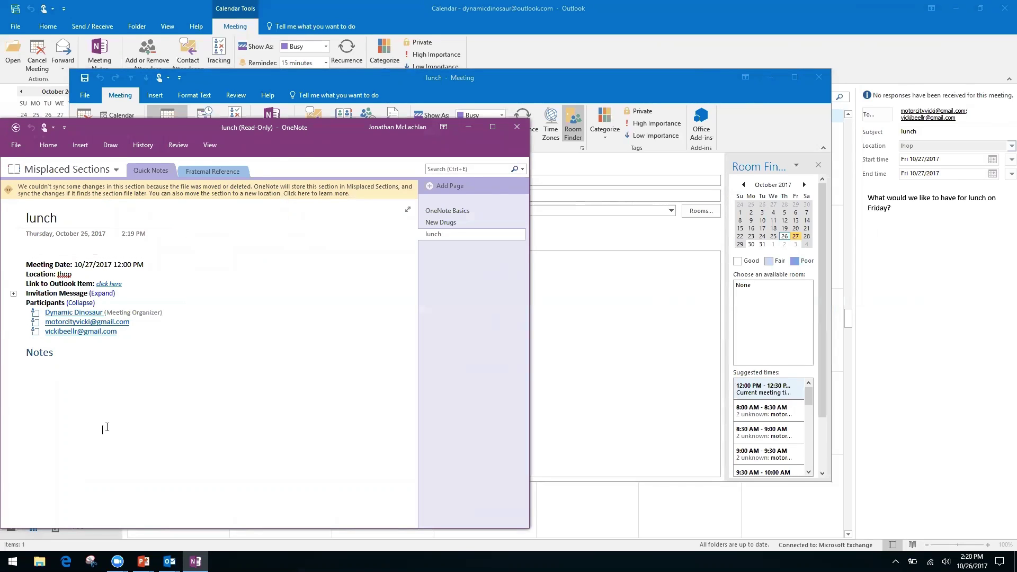
click(33, 373)
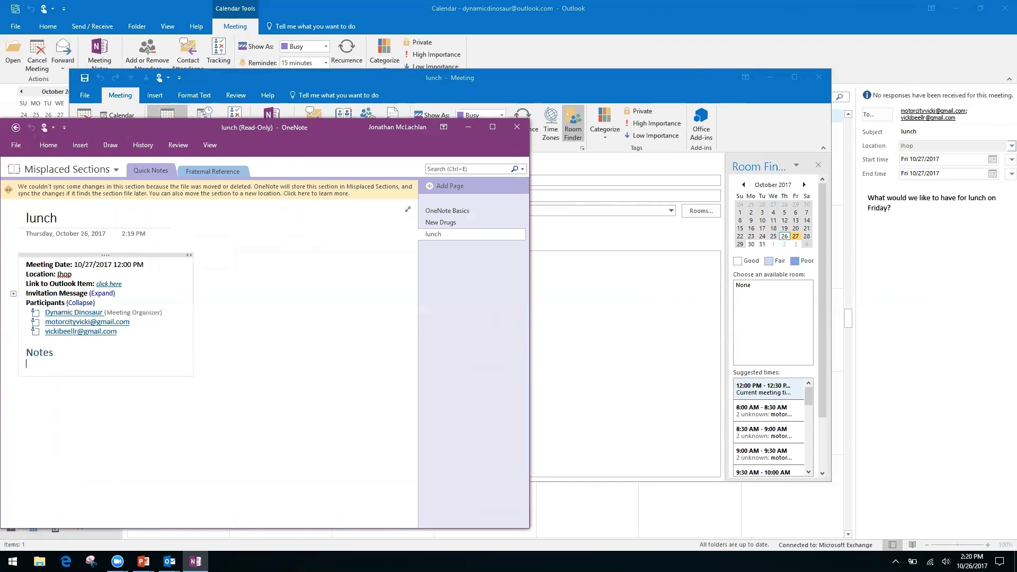
click(26, 391)
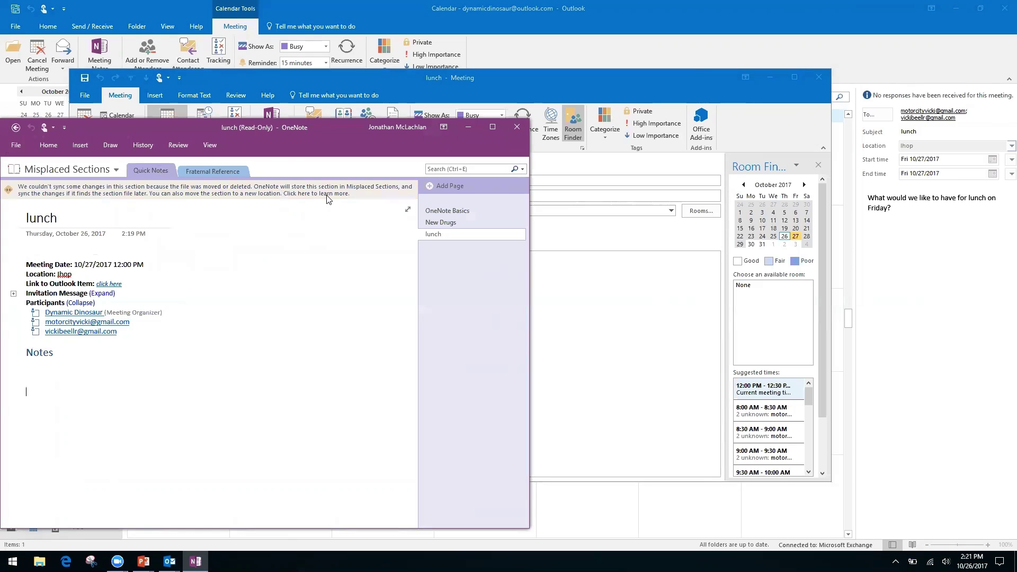
click(16, 132)
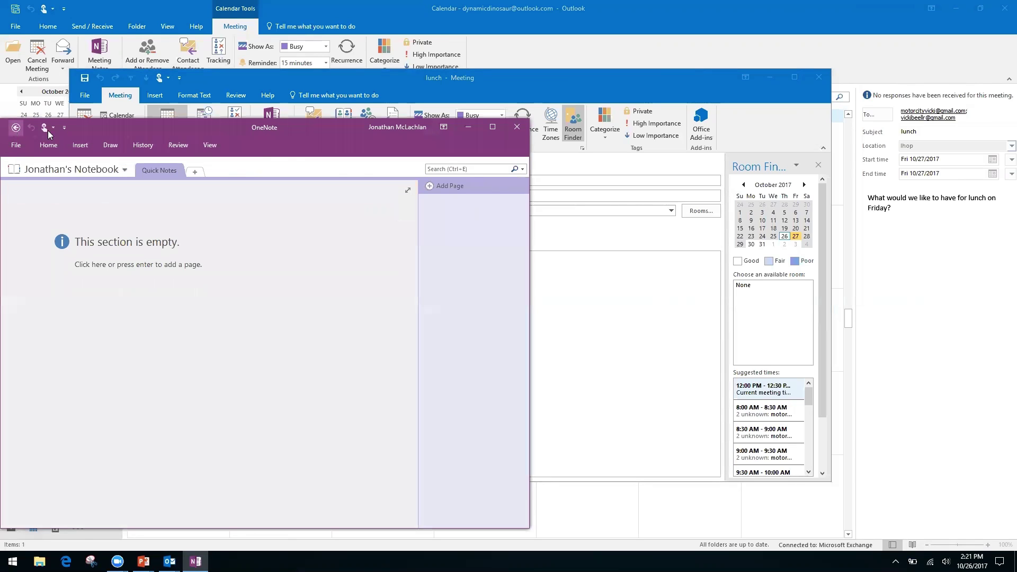
- Close OneNote and the meeting, then reopen the lunch and choose to take notes on your own
click(517, 127)
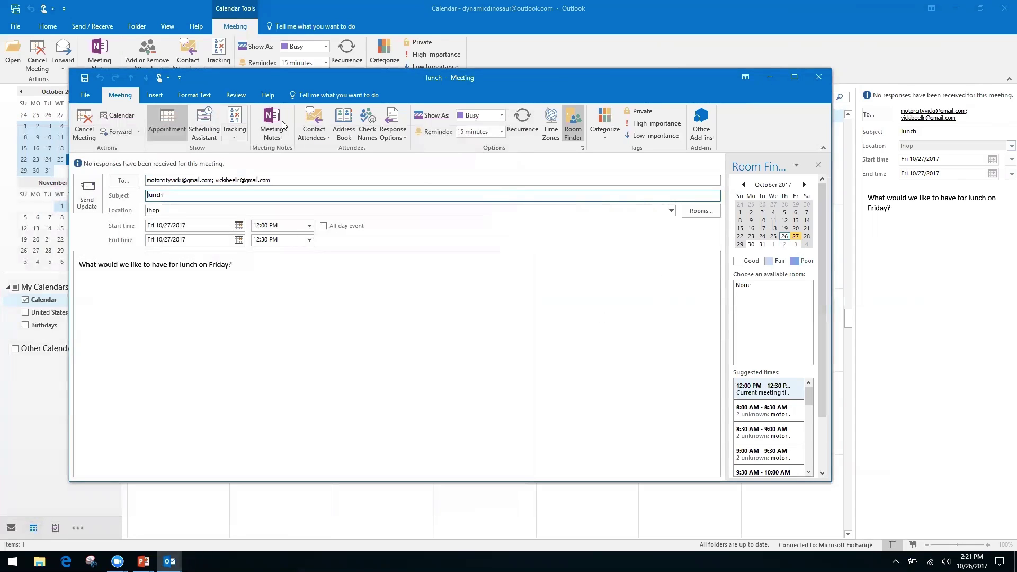
click(820, 76)
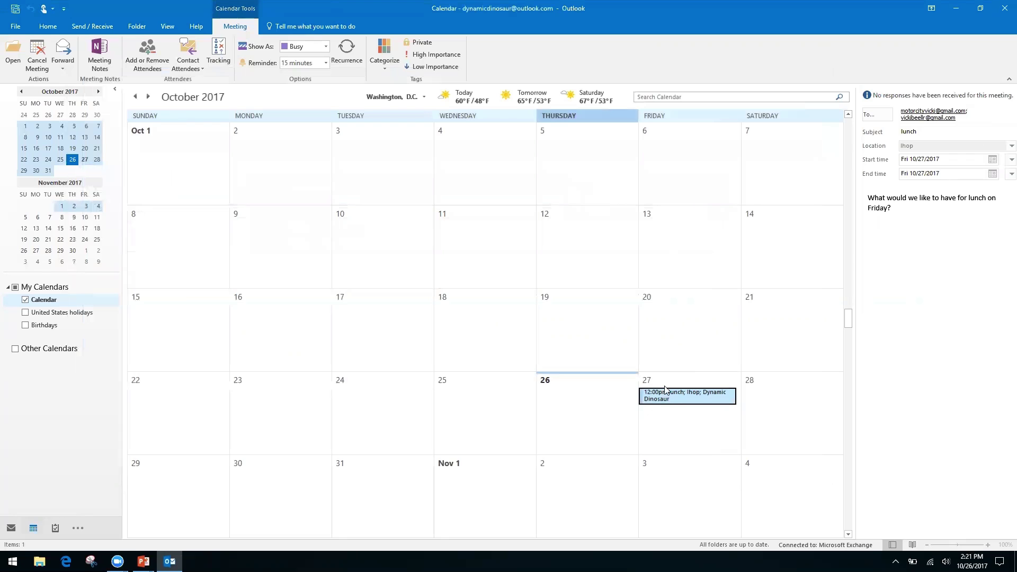
double_click(666, 398)
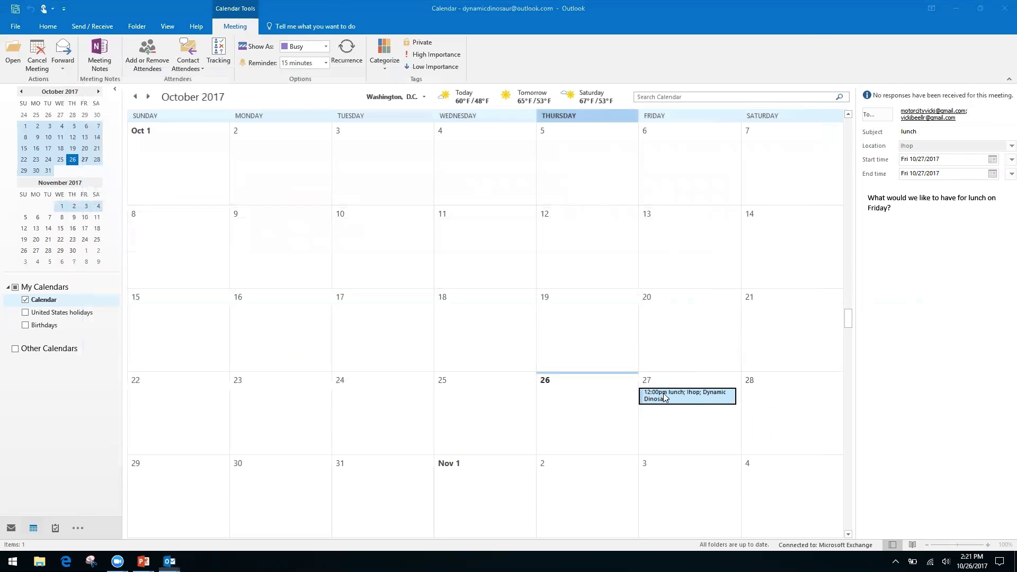
click(272, 125)
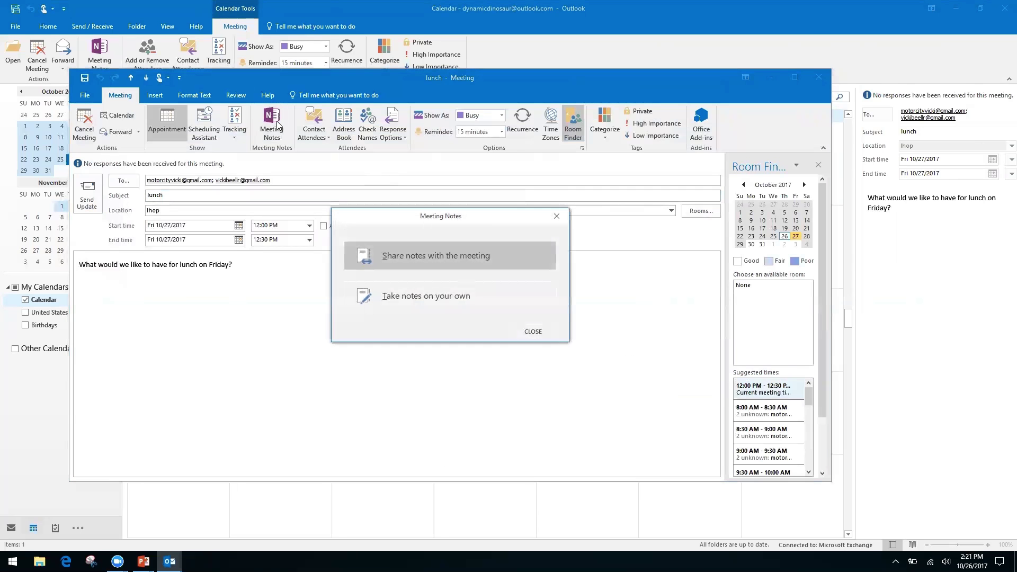
click(453, 291)
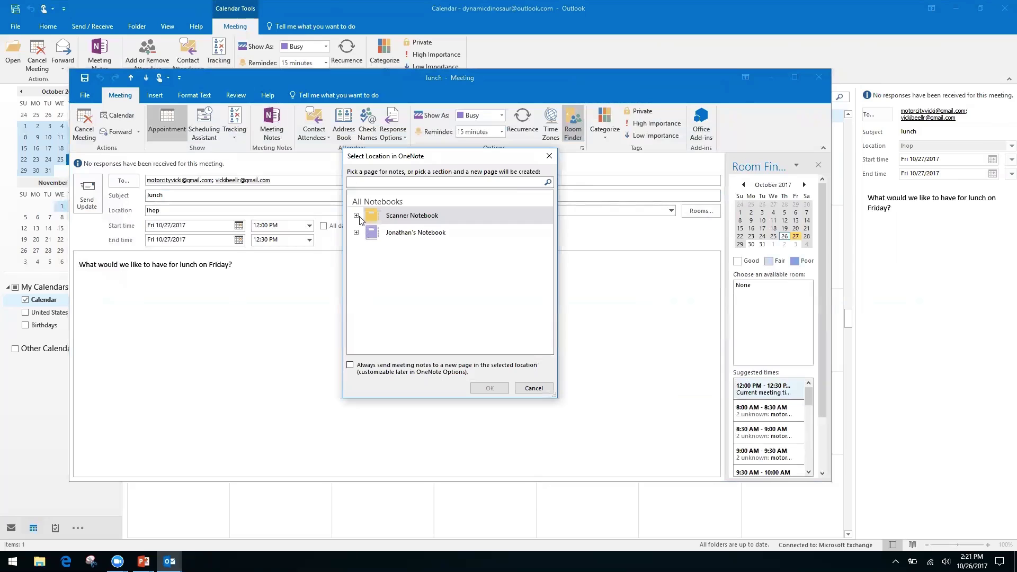
- Put the notes in the personal notebook's Quick Notes section, then close OneNote and the meeting
click(357, 215)
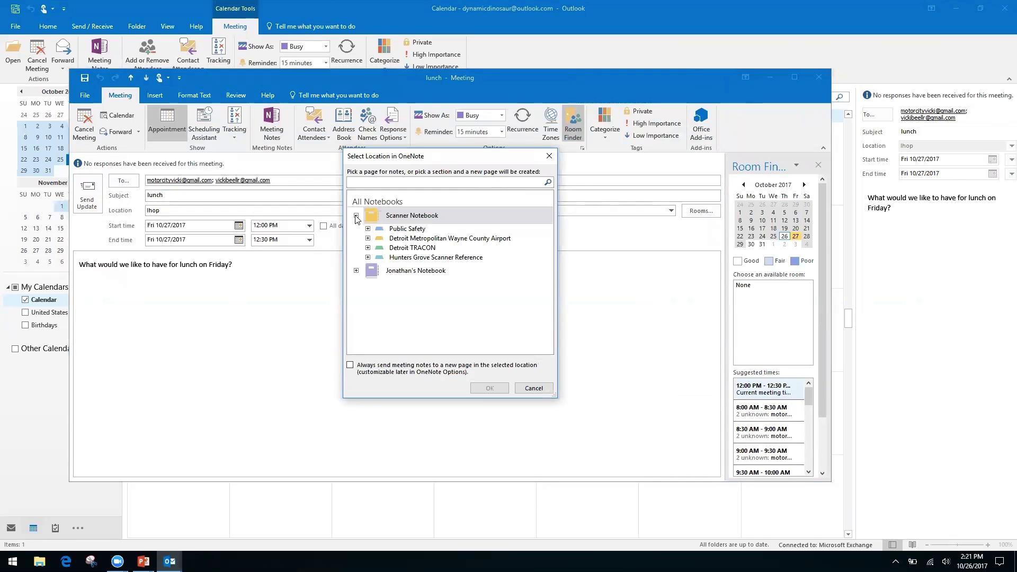
click(357, 216)
click(356, 232)
click(405, 247)
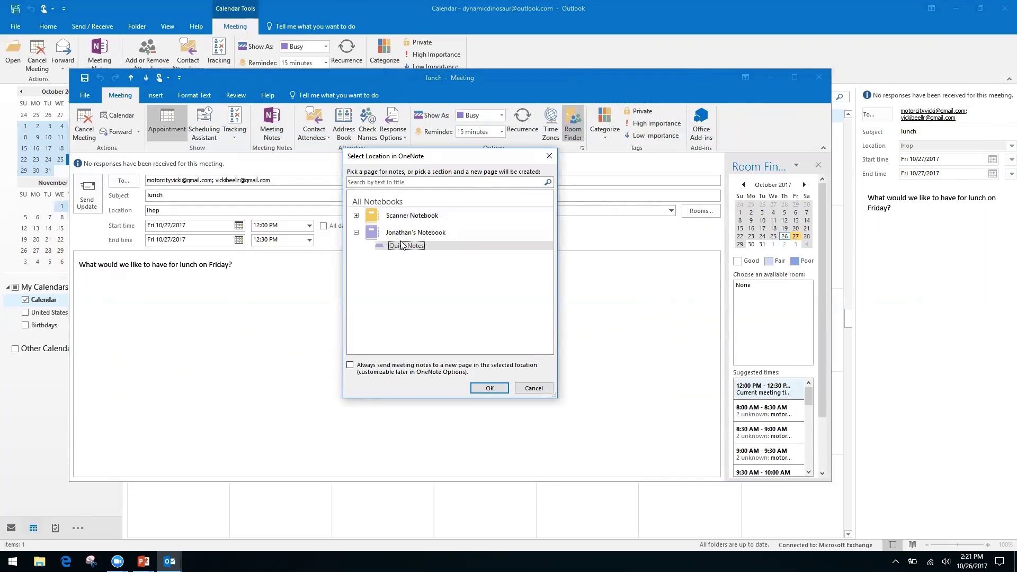
click(490, 389)
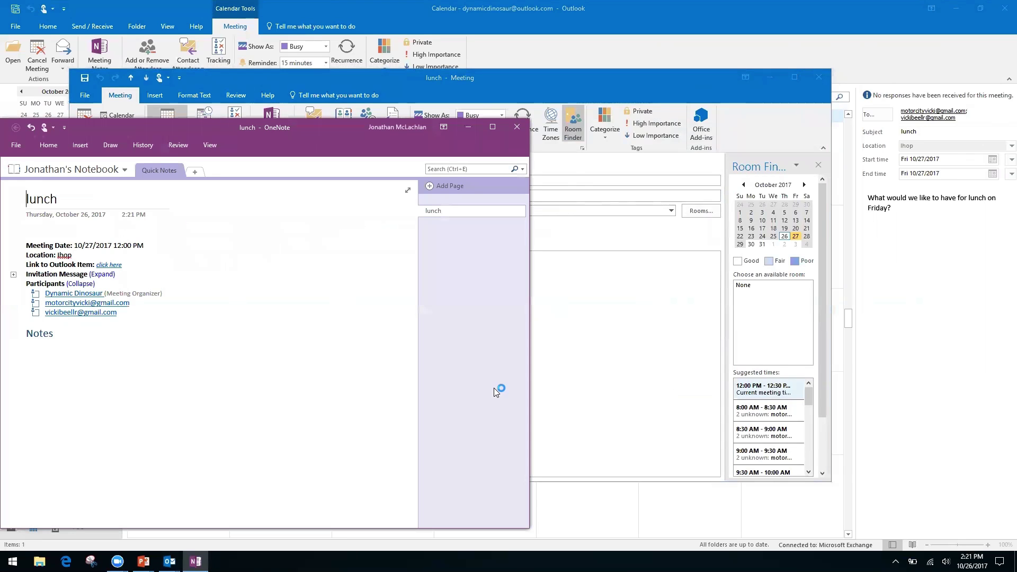
click(520, 127)
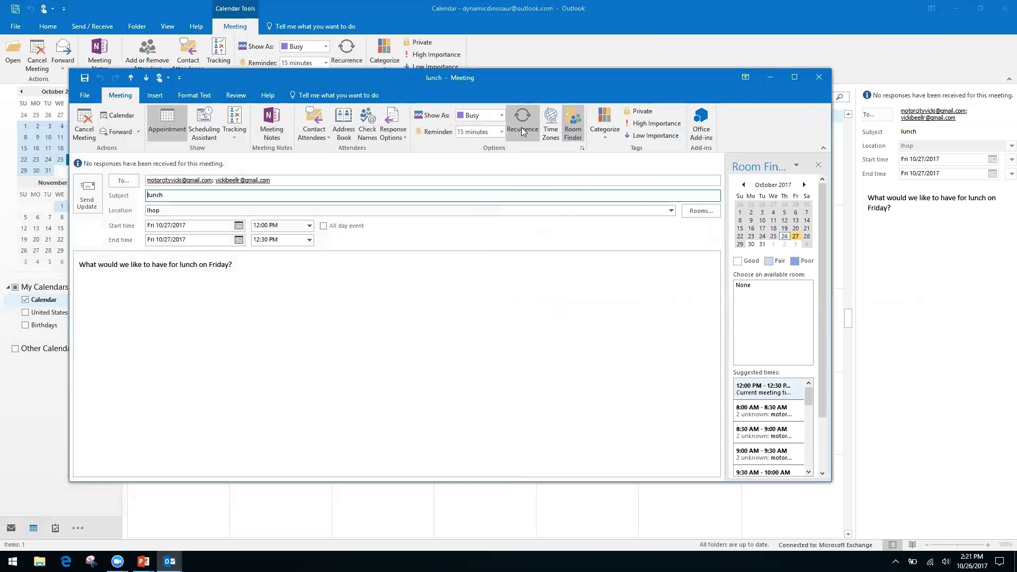
click(821, 78)
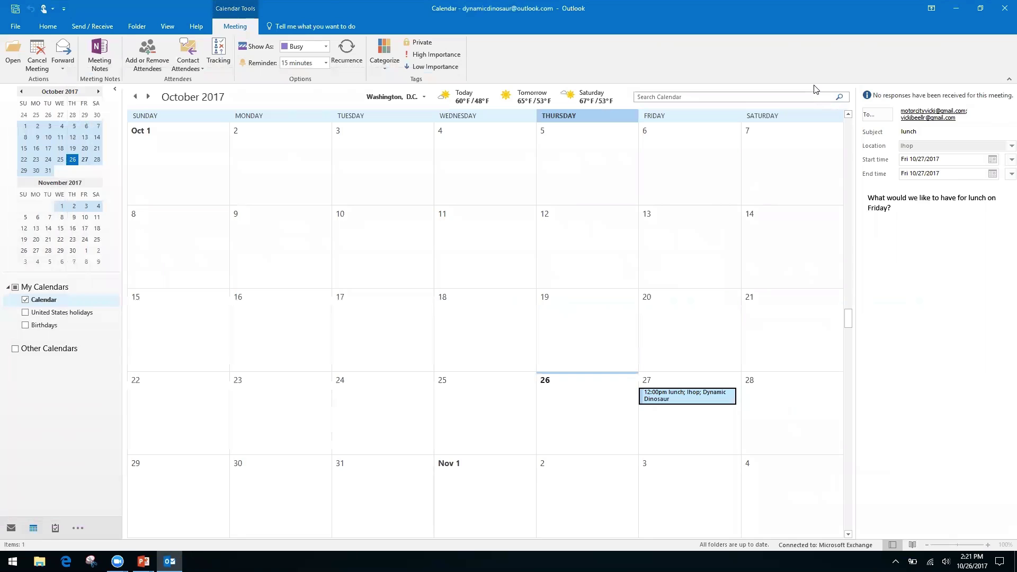
key(alt+Tab)
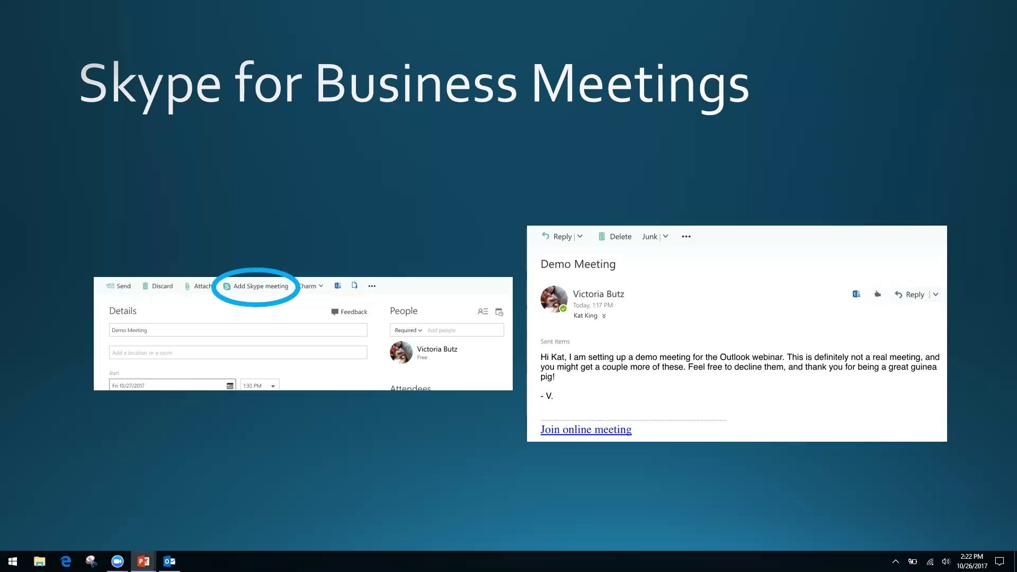
key(Right)
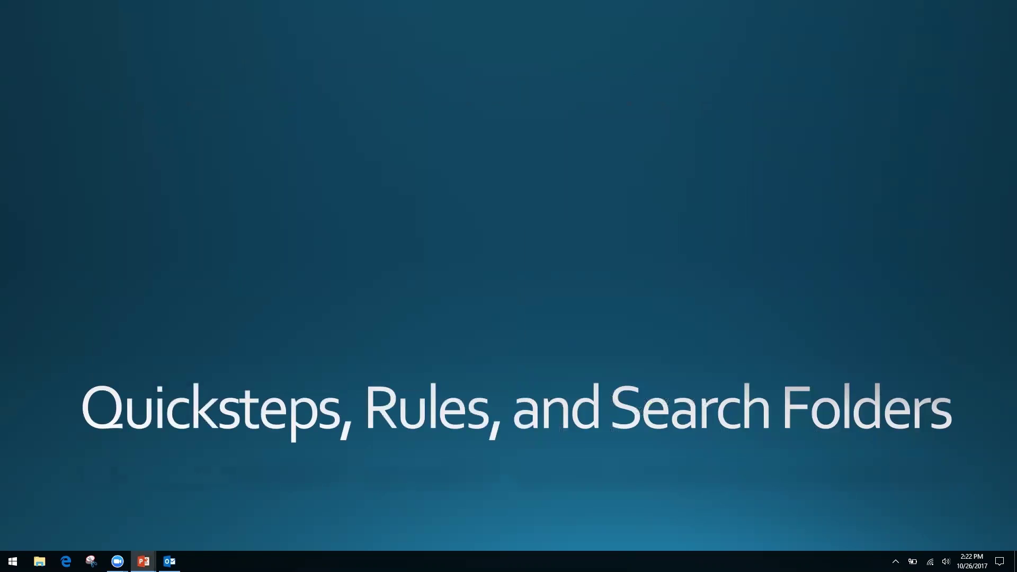
key(alt+Tab)
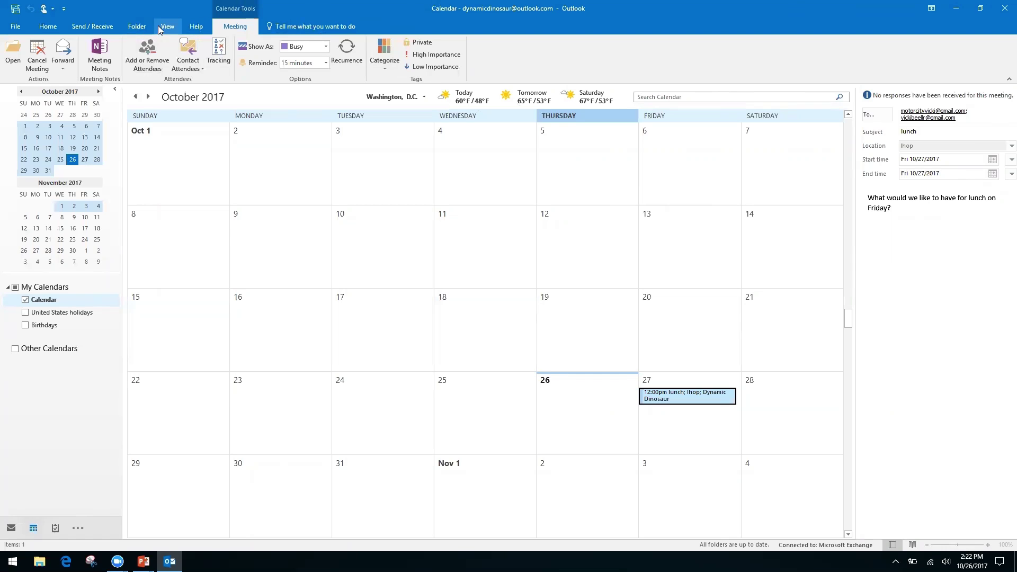
- Start a Share Calendar invitation from the Home ribbon of the calendar
click(48, 26)
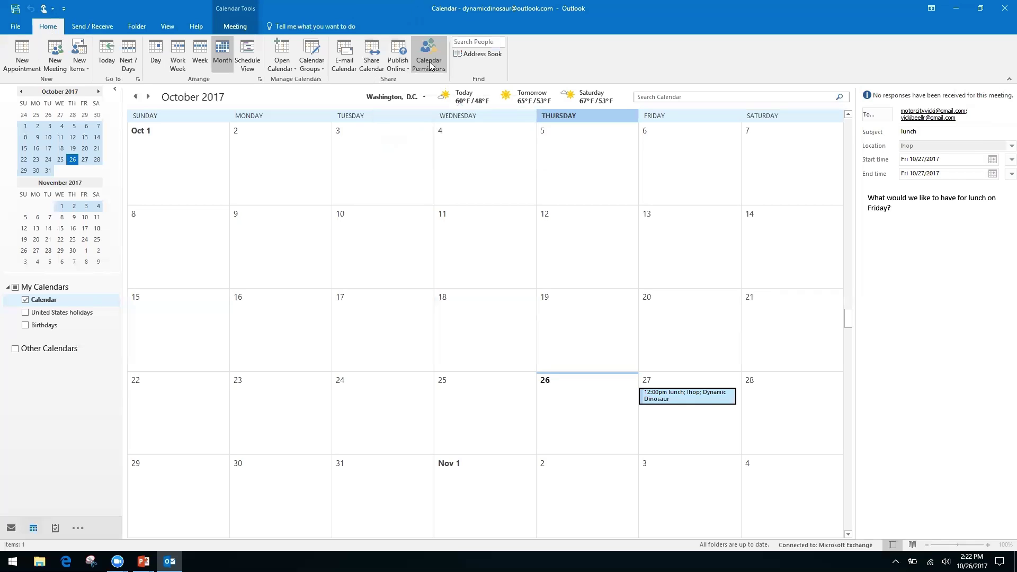
right_click(364, 65)
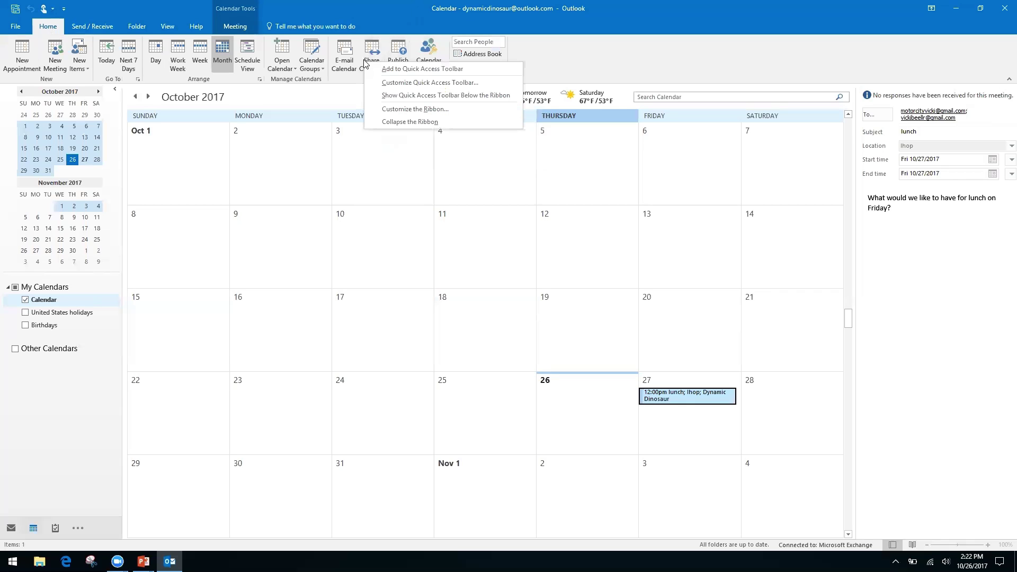
click(373, 51)
click(373, 51)
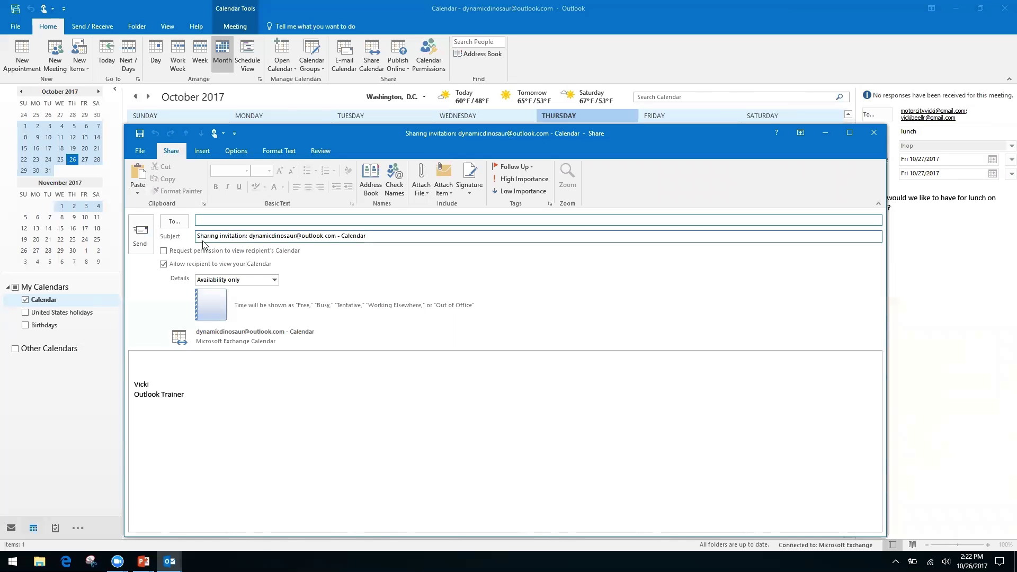
- Tick Request permission to view the recipient's calendar and click through the subject and body
click(163, 250)
click(163, 250)
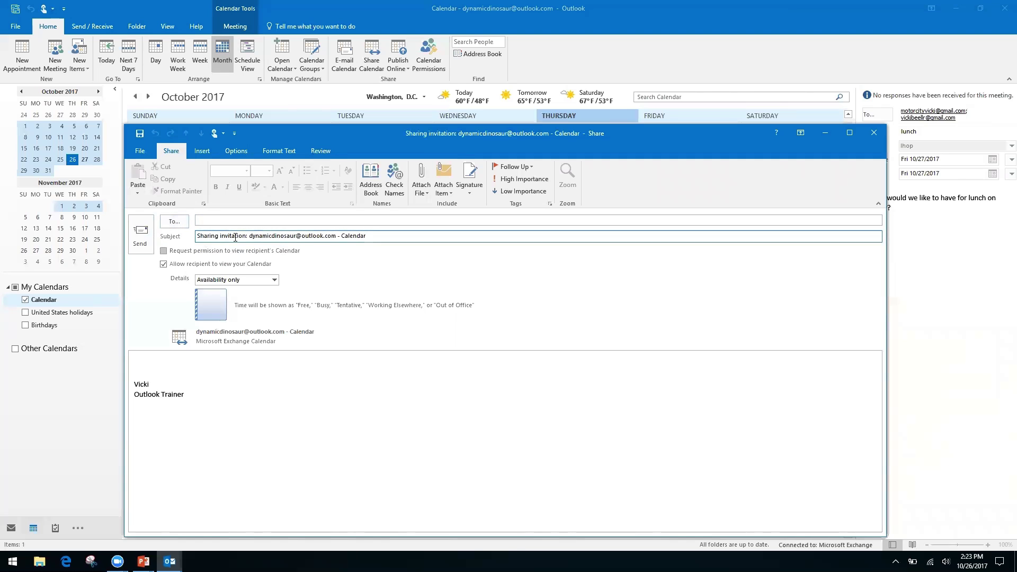
click(201, 238)
click(164, 251)
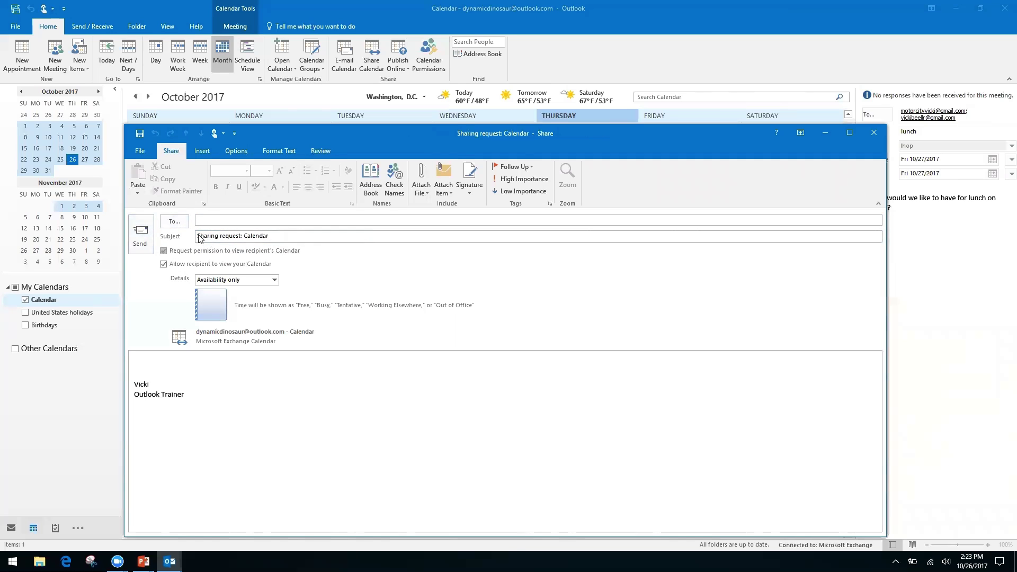
click(267, 238)
click(147, 361)
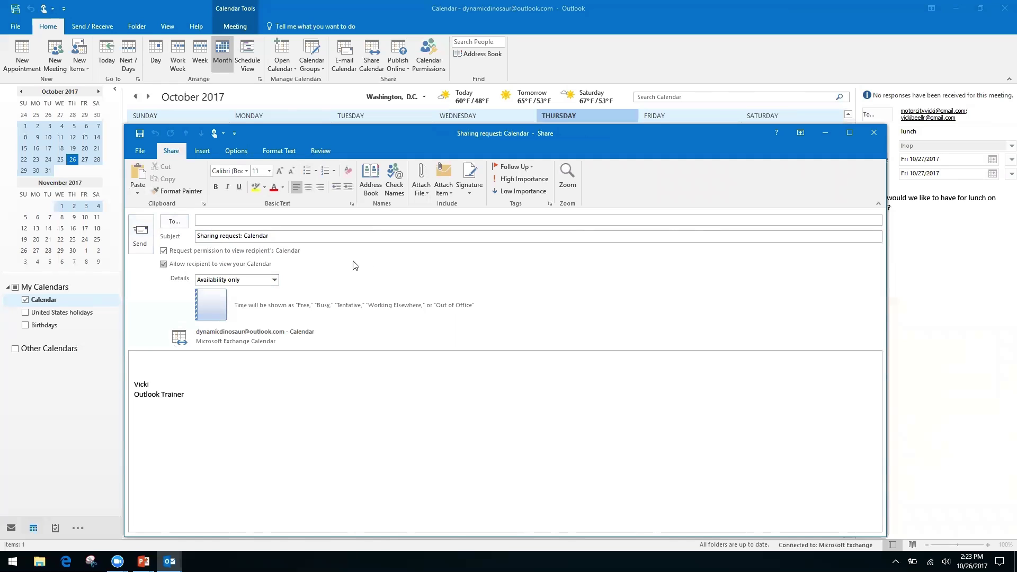
- Keep Details at Availability only, then close the invitation without saving
click(276, 280)
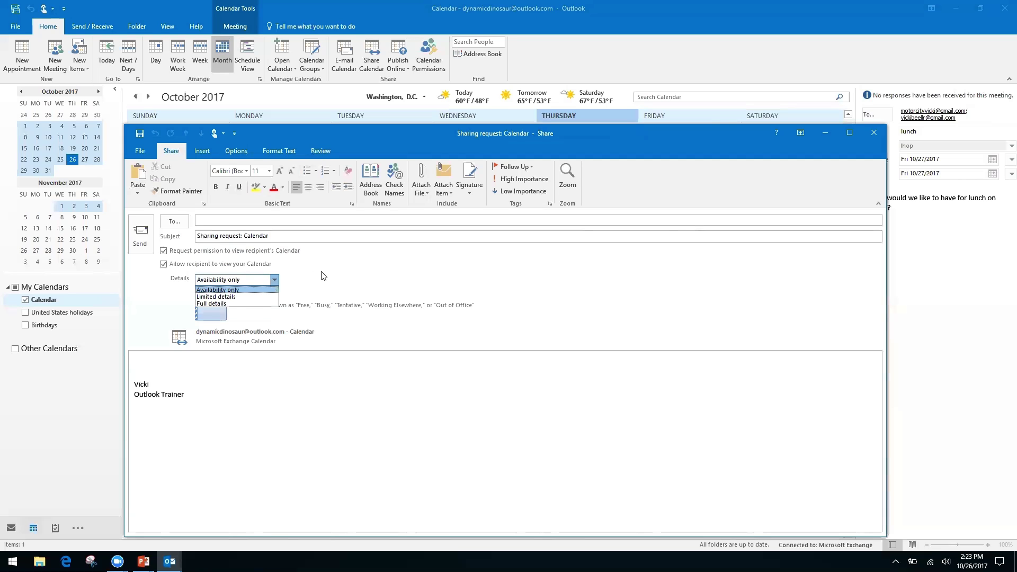
click(254, 289)
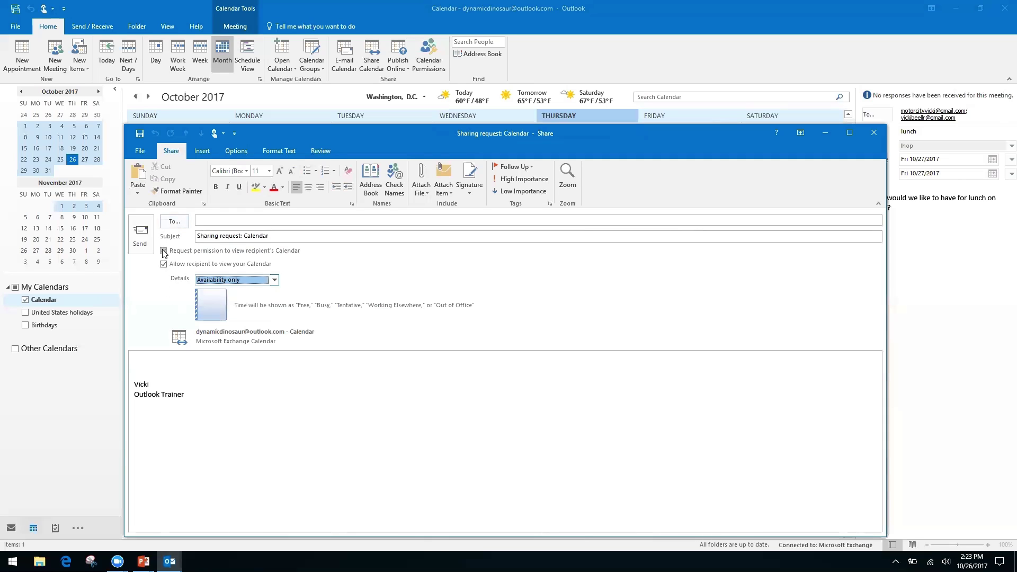
click(873, 132)
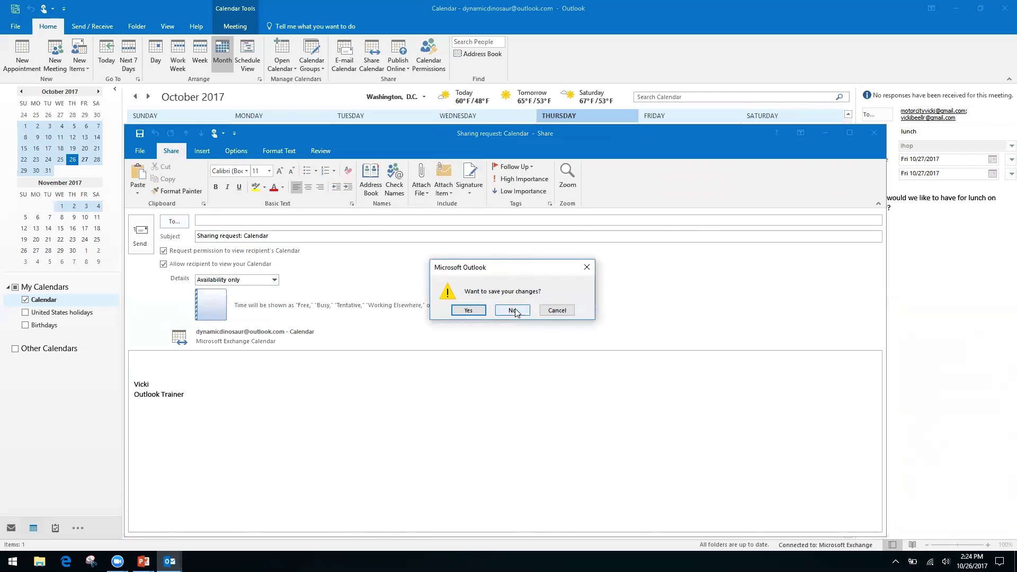
click(513, 311)
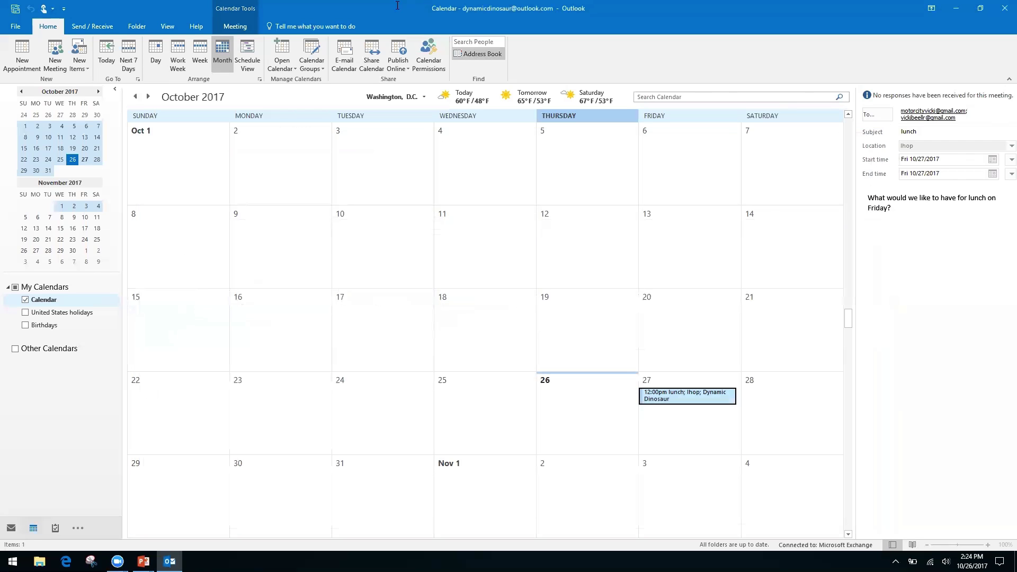
click(430, 49)
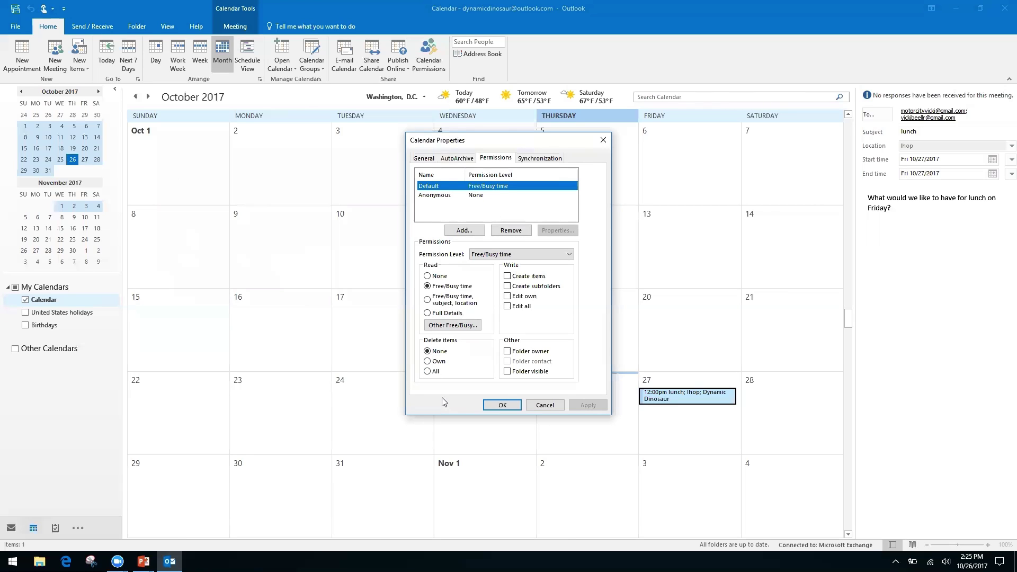
click(604, 140)
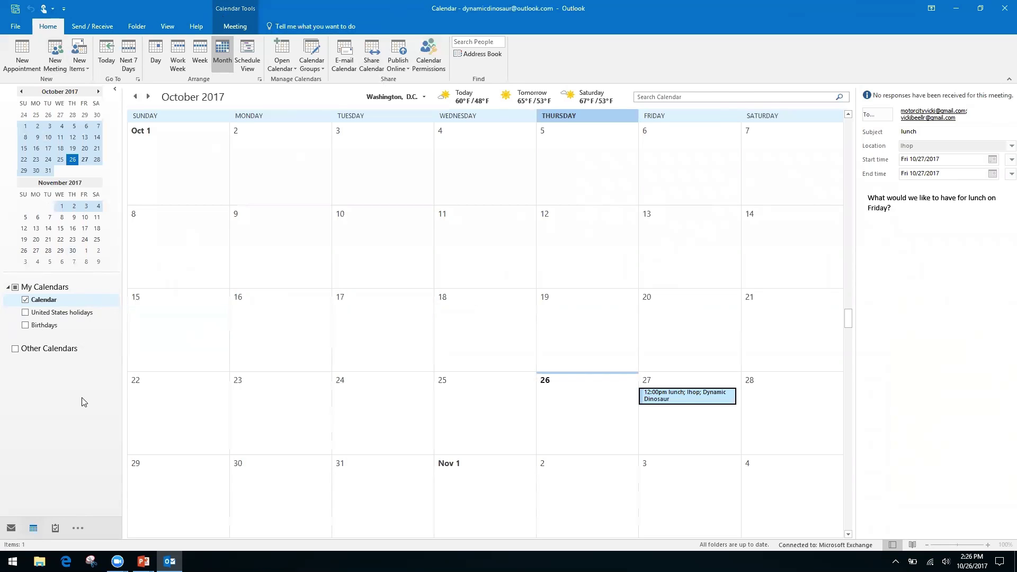
key(alt+Tab)
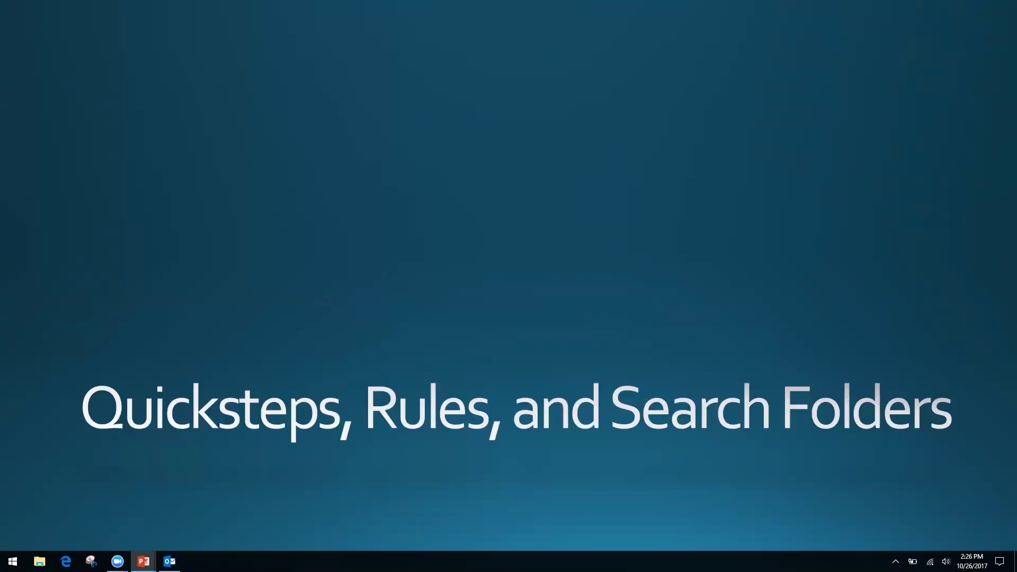
key(alt+Tab)
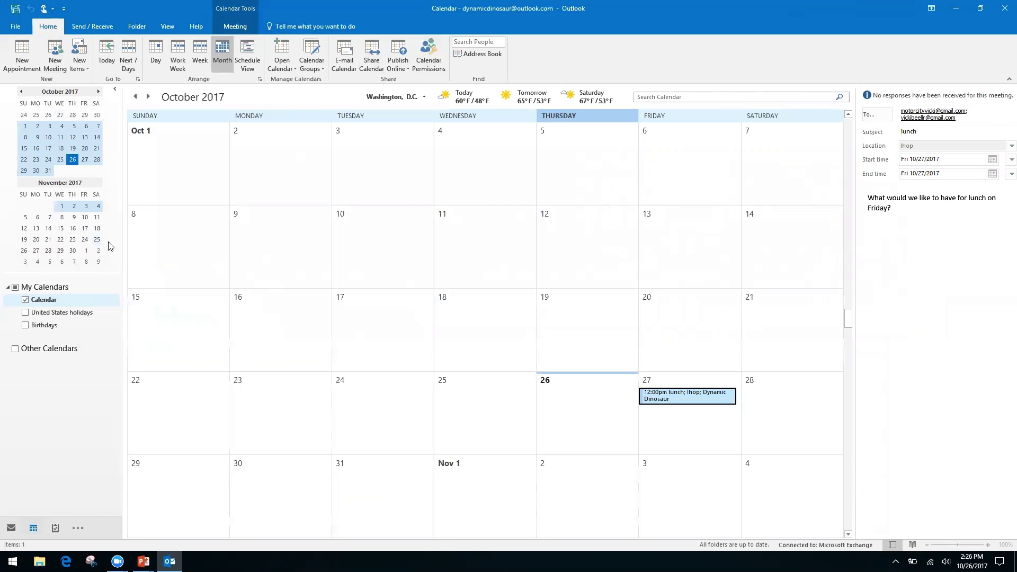
key(ctrl+1)
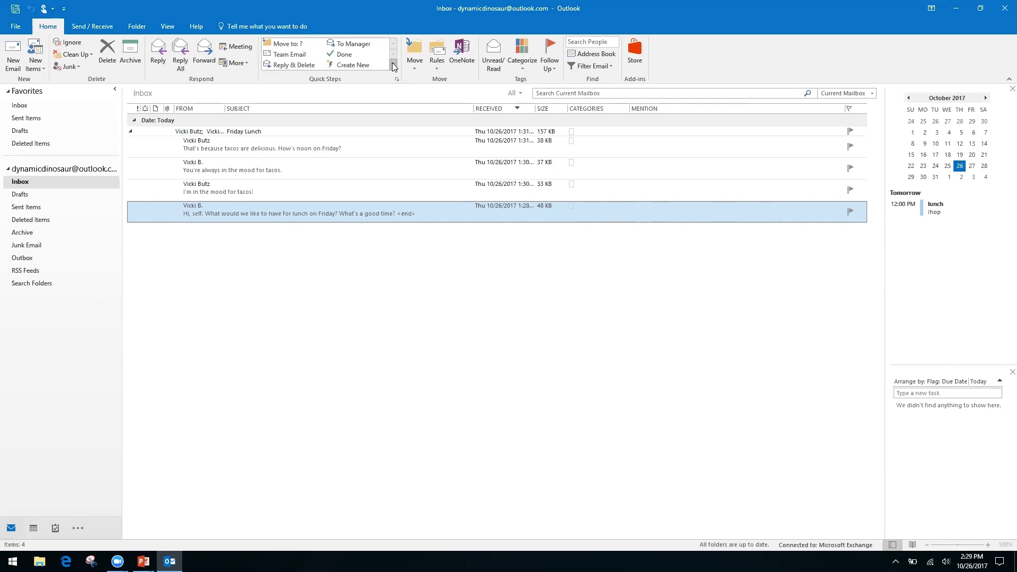
- Choose New Quick Step > Custom from the Quick Steps gallery
click(391, 66)
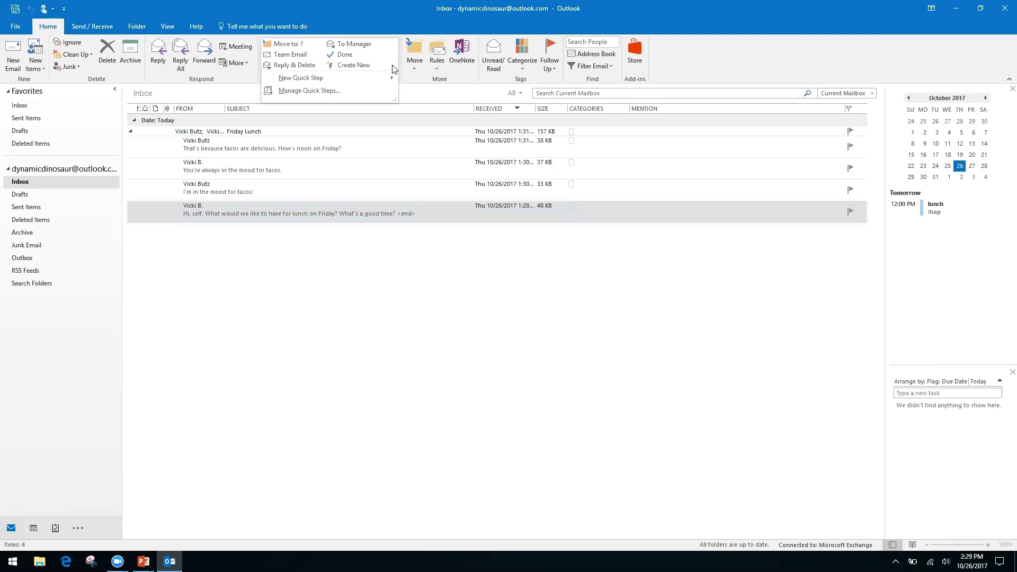
click(414, 64)
click(376, 18)
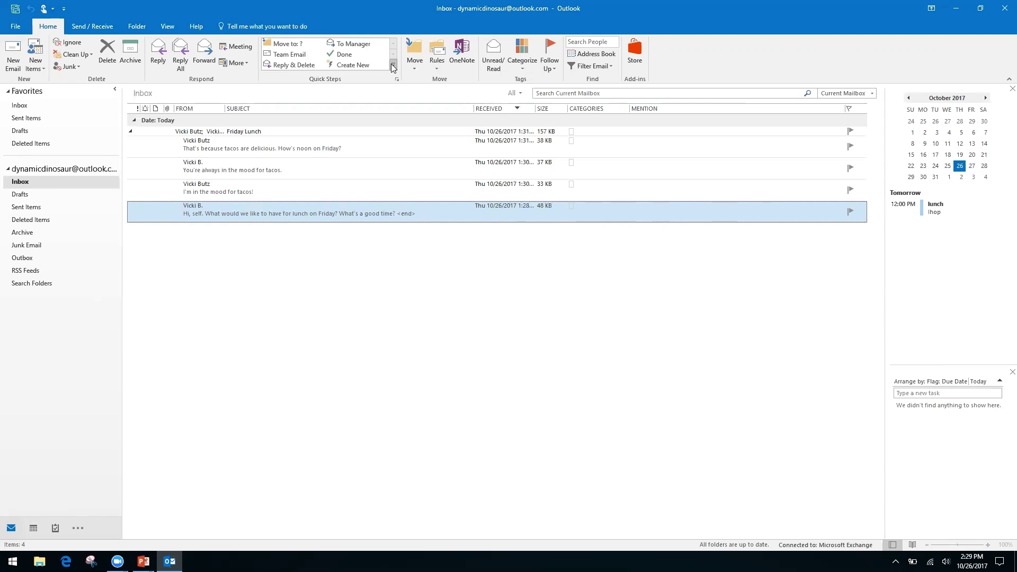
click(392, 65)
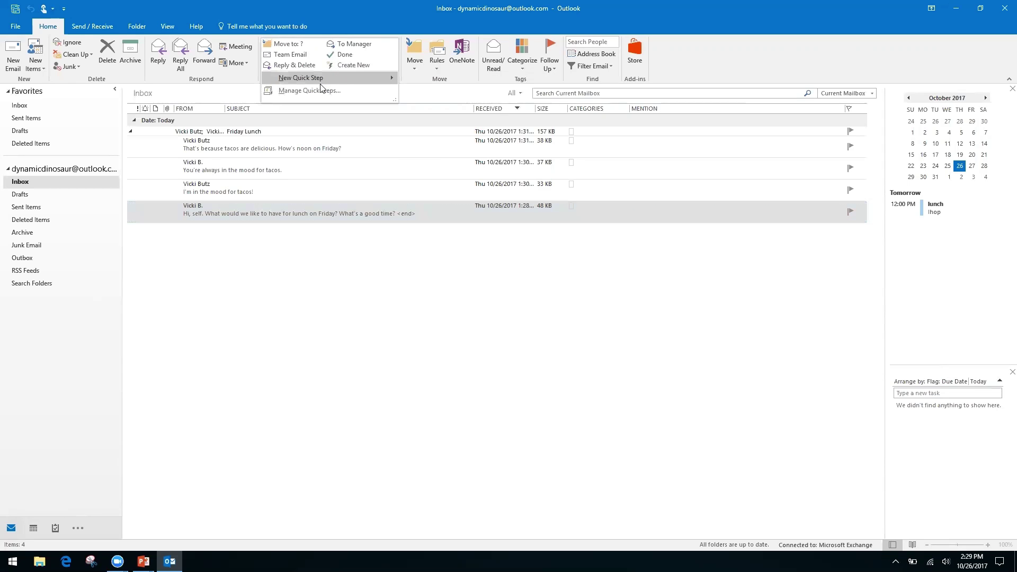
mouse_move(295, 80)
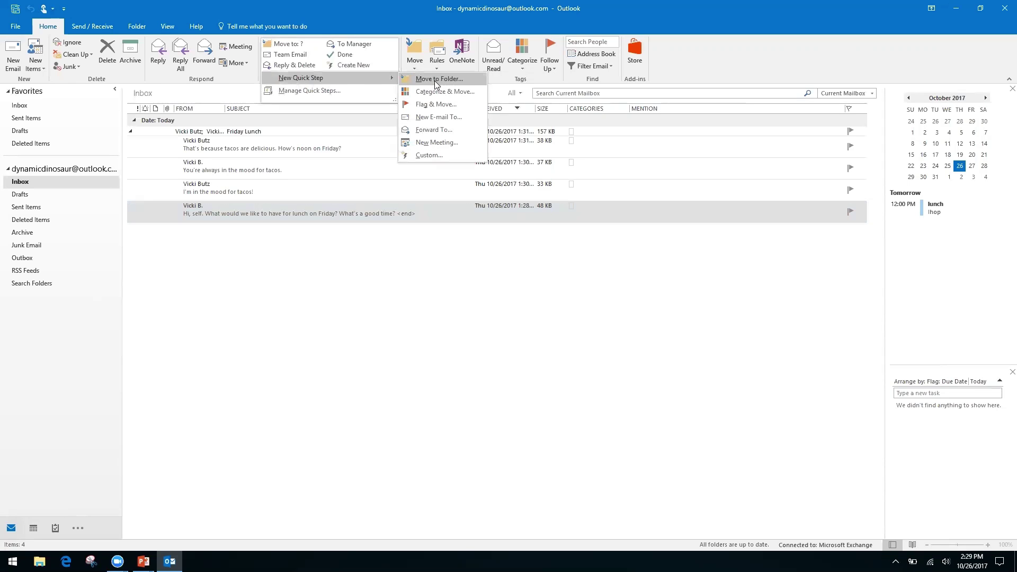
click(428, 155)
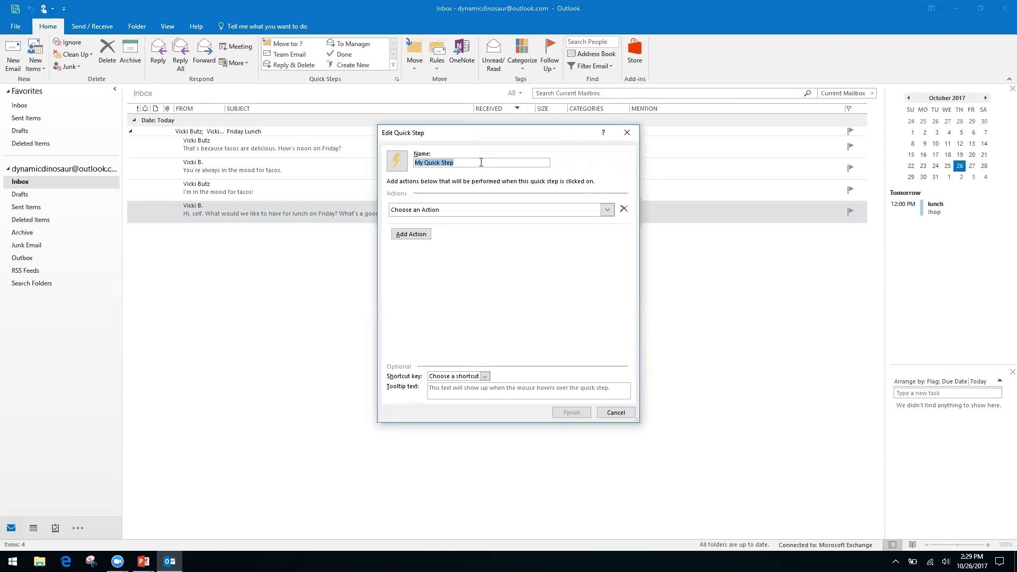
- Name the Quick Step 'Request' and set its action to Reply
text(Request)
click(608, 213)
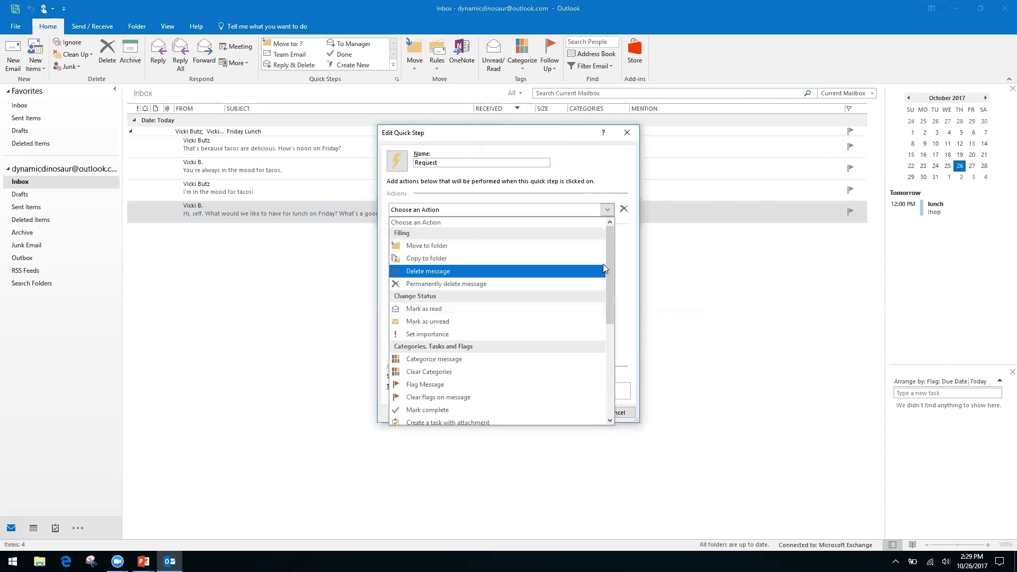
drag(608, 261, 607, 356)
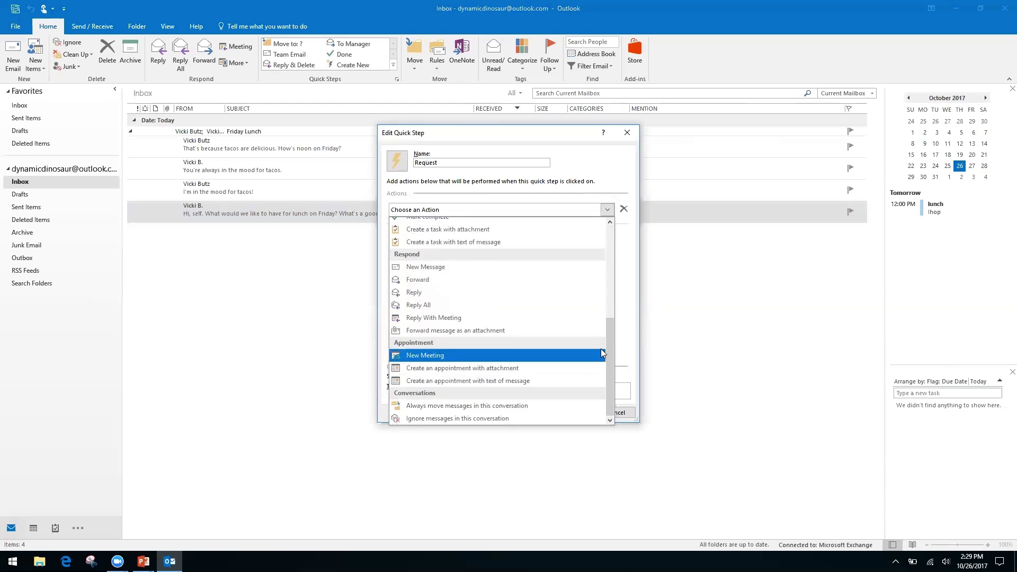
click(416, 293)
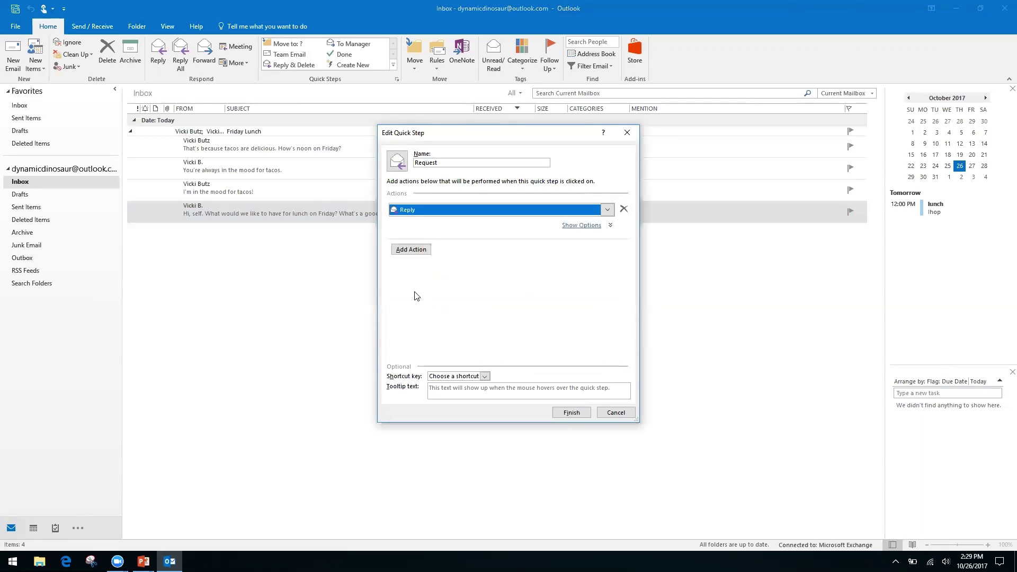
click(416, 252)
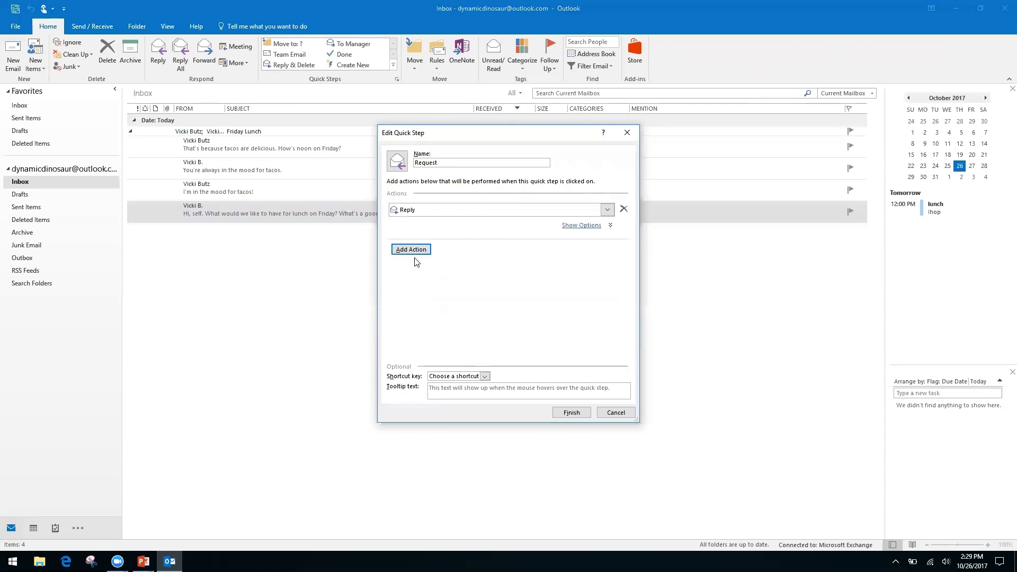
- Show the reply's options and click into its empty Text box
click(587, 226)
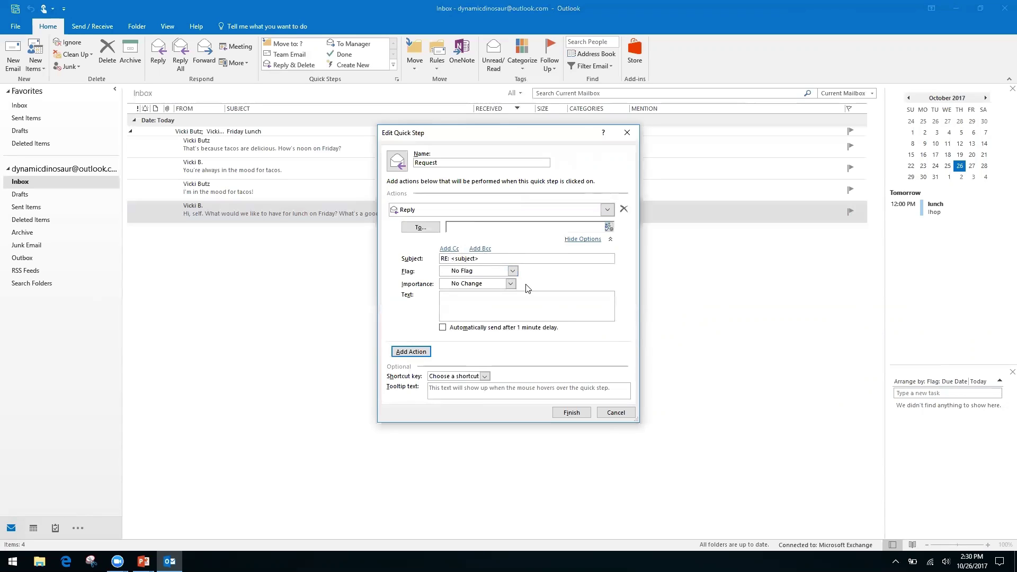
right_click(484, 300)
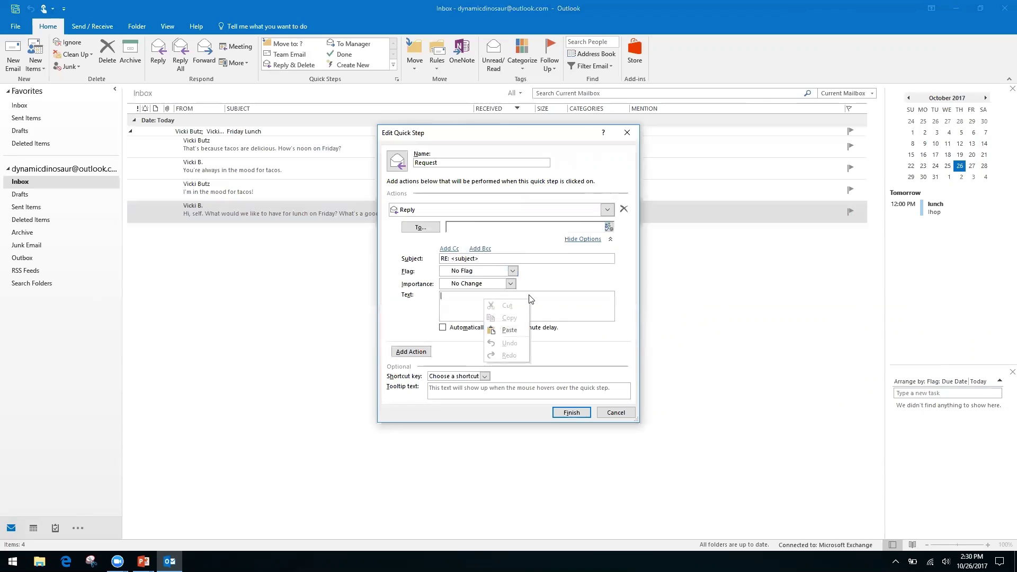
click(454, 302)
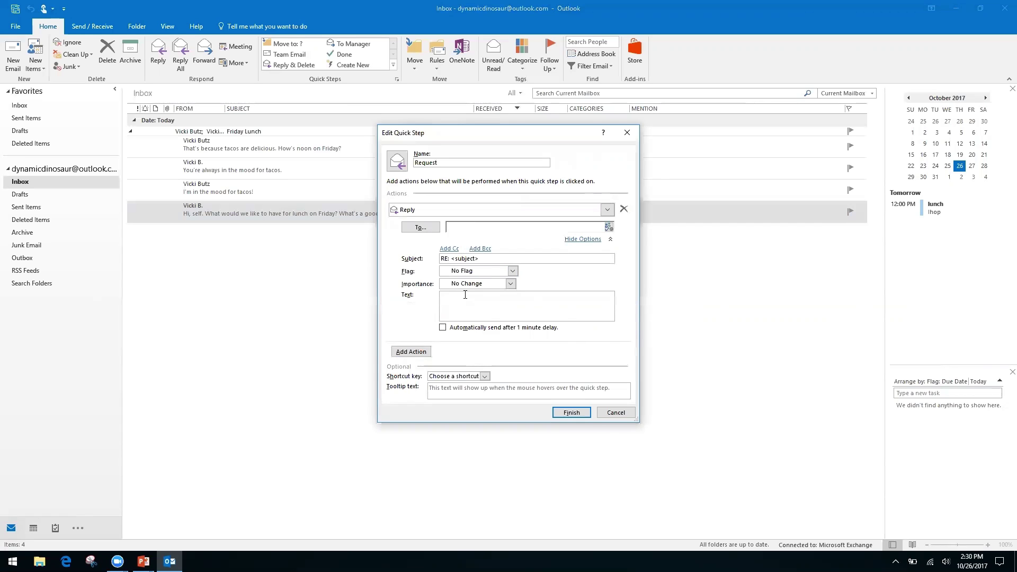
- Enter reply text thanking the sender and saying the request was received and is being processed
text(Hello, thank you for your request. We have receive it, and it is being processed by our team.)
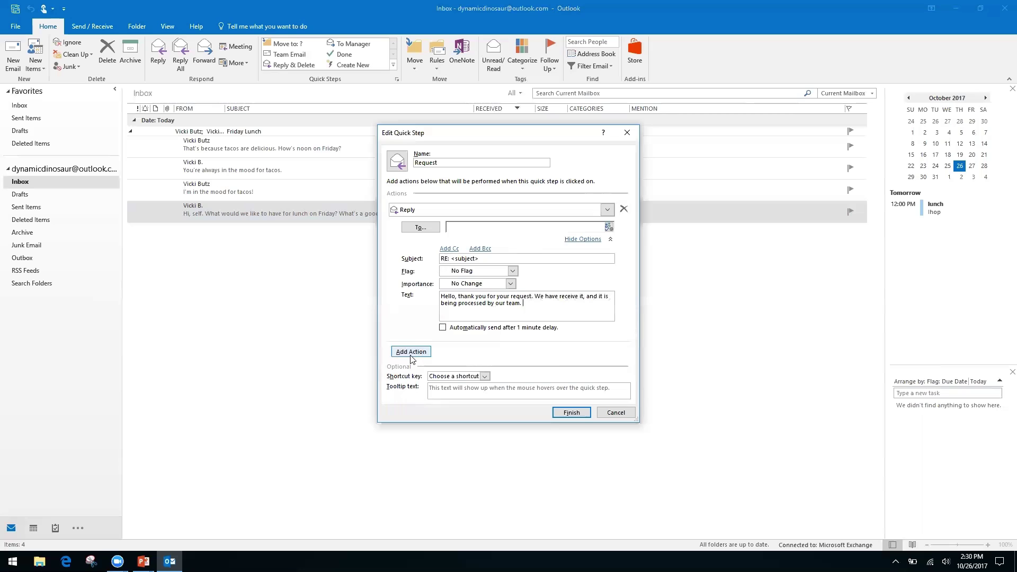
- Add a Cc line to the Request reply, leaving the Cc field empty
click(450, 250)
click(478, 251)
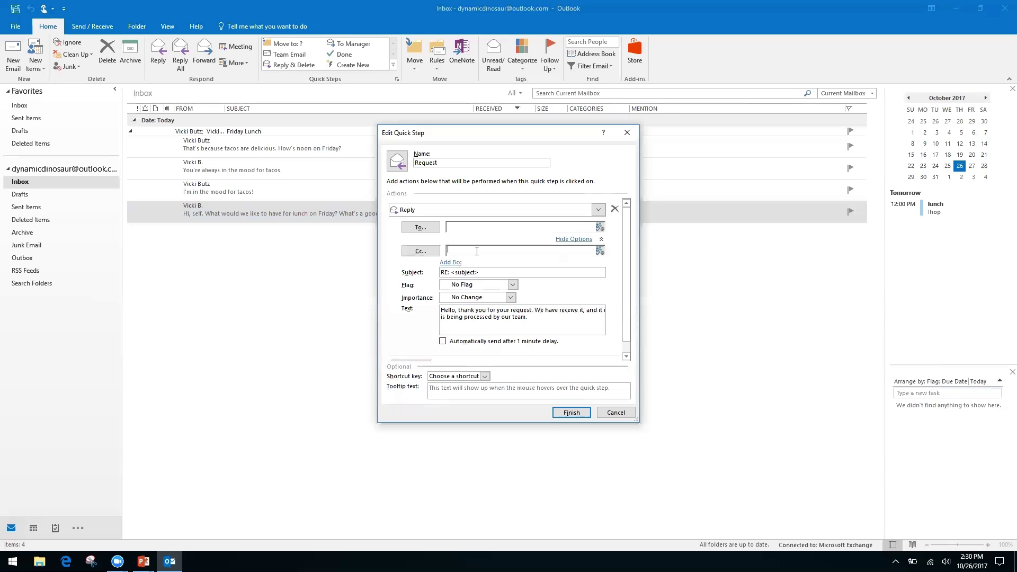
right_click(466, 252)
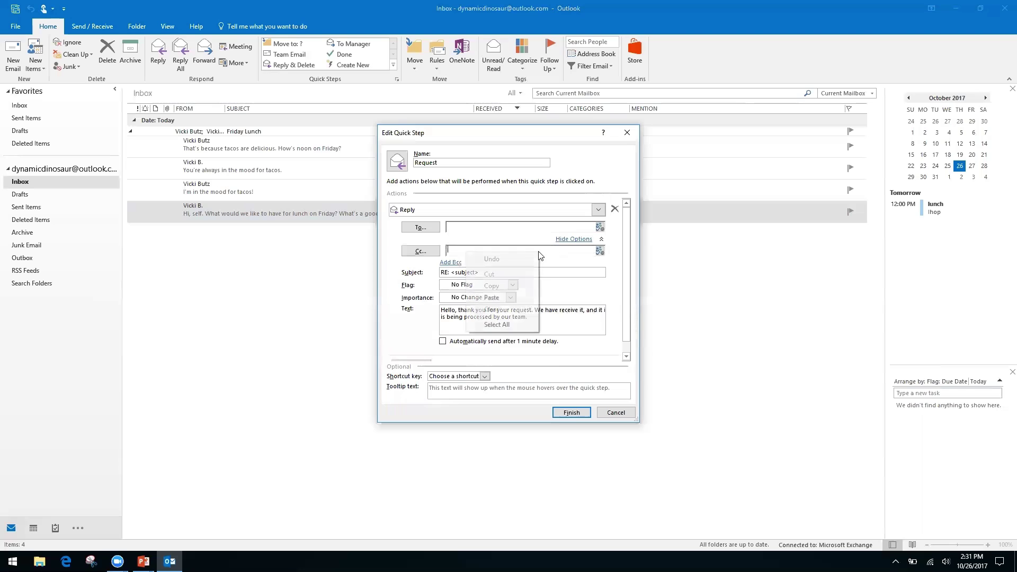
right_click(574, 248)
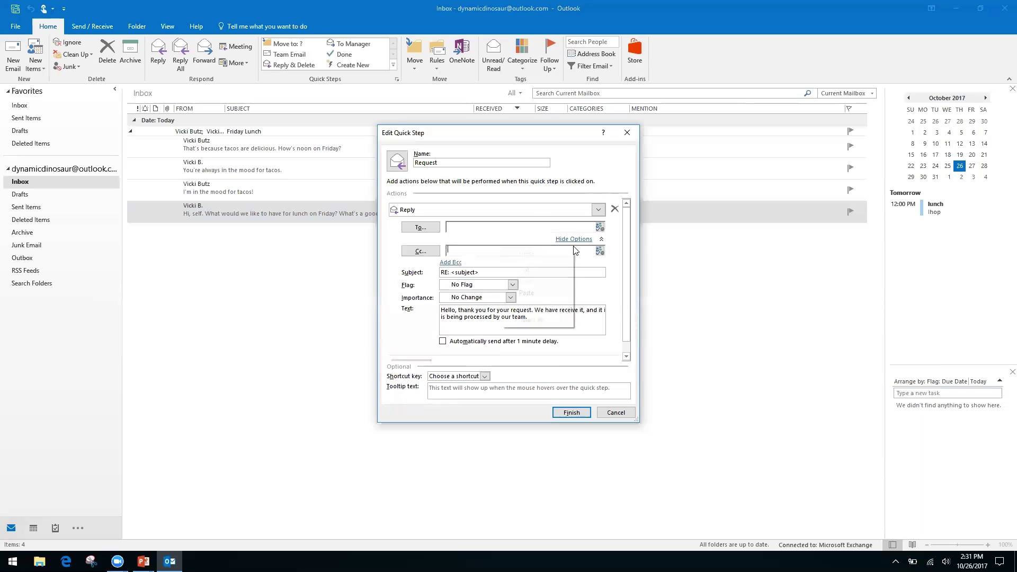
click(393, 286)
right_click(470, 252)
right_click(494, 252)
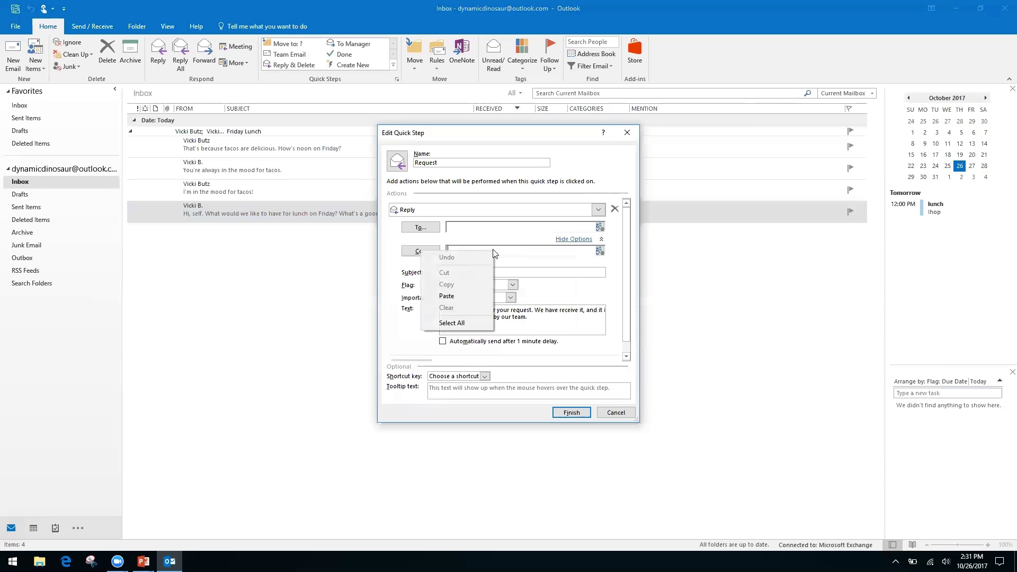
click(401, 303)
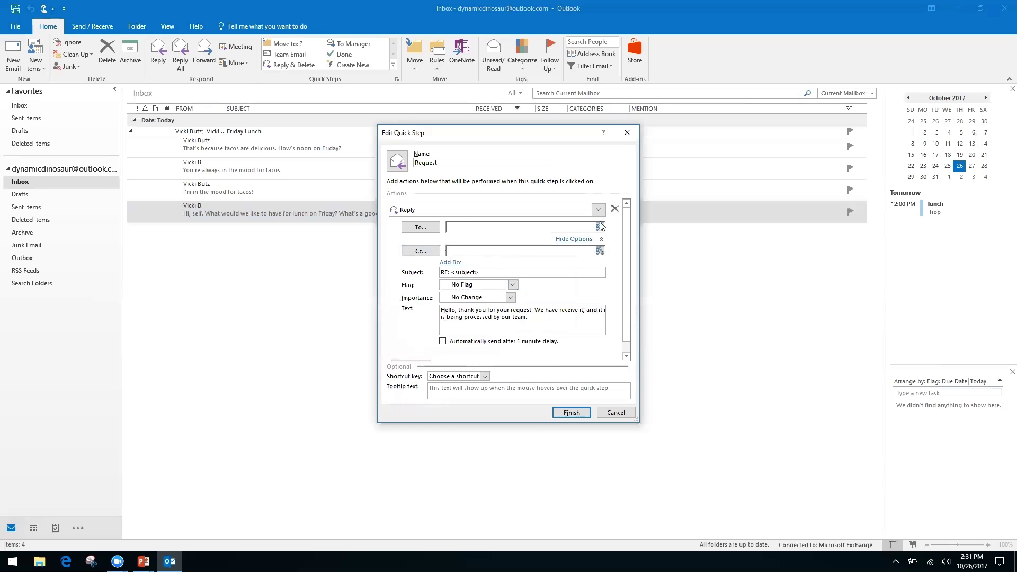
- Add a second Forward action to the Request quick step, addressed to the contact's e-mail address
click(577, 241)
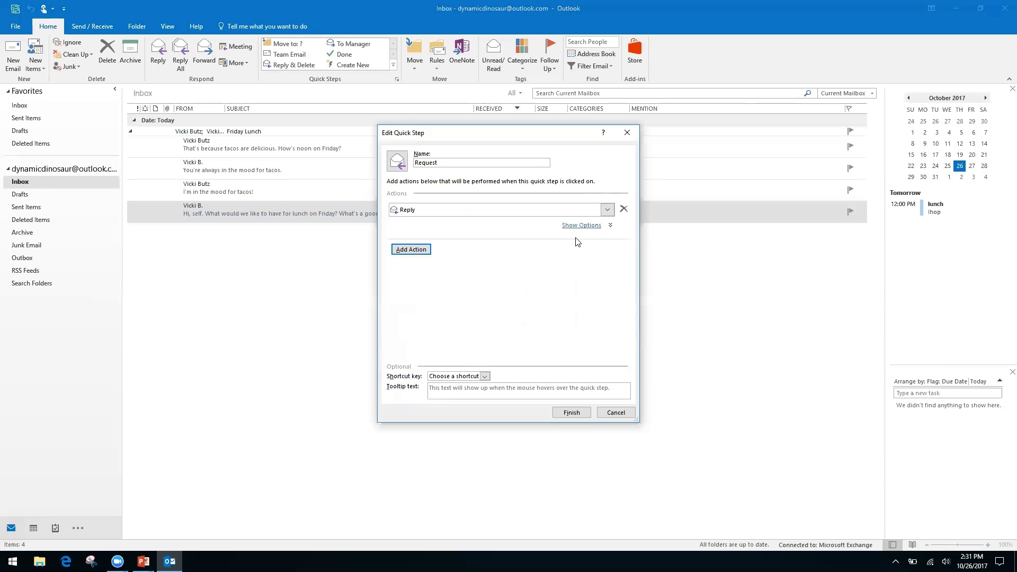
click(423, 250)
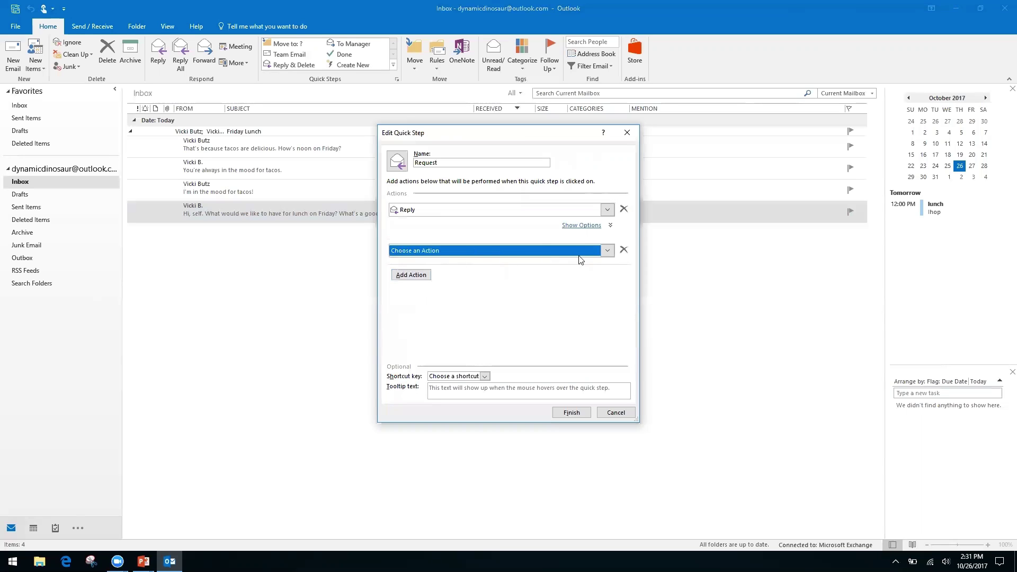
click(608, 250)
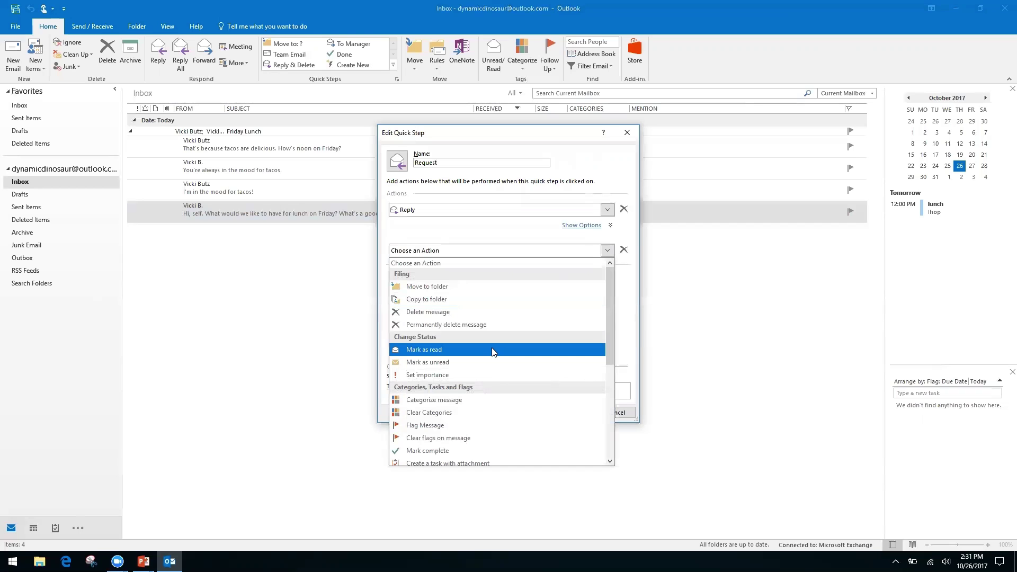
drag(607, 310, 605, 403)
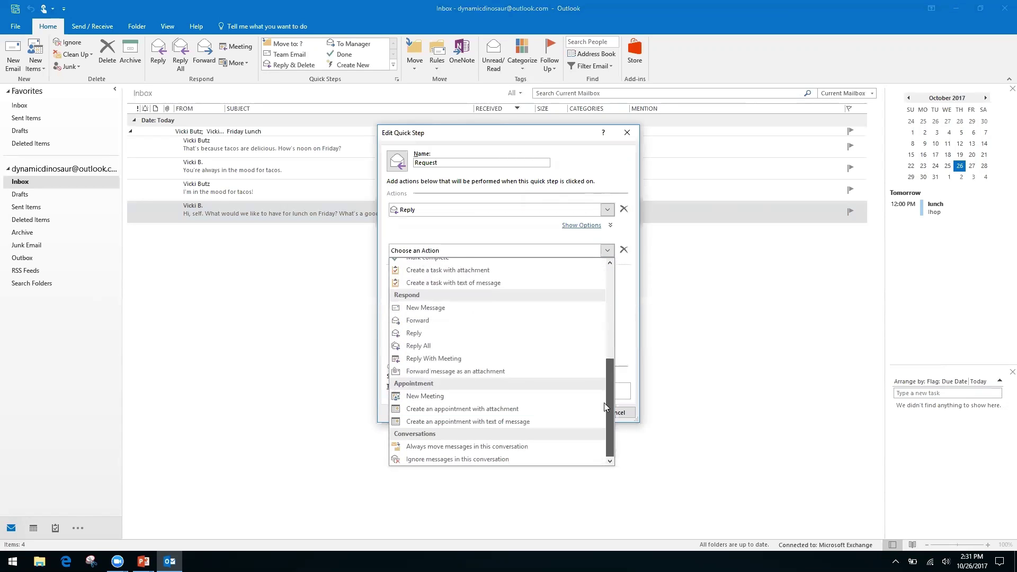
click(430, 321)
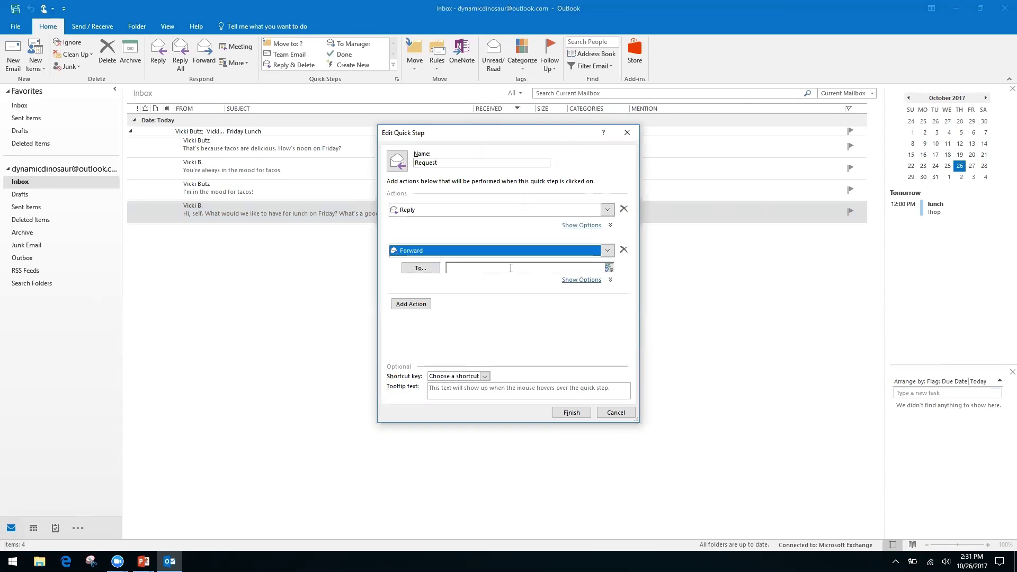
click(507, 268)
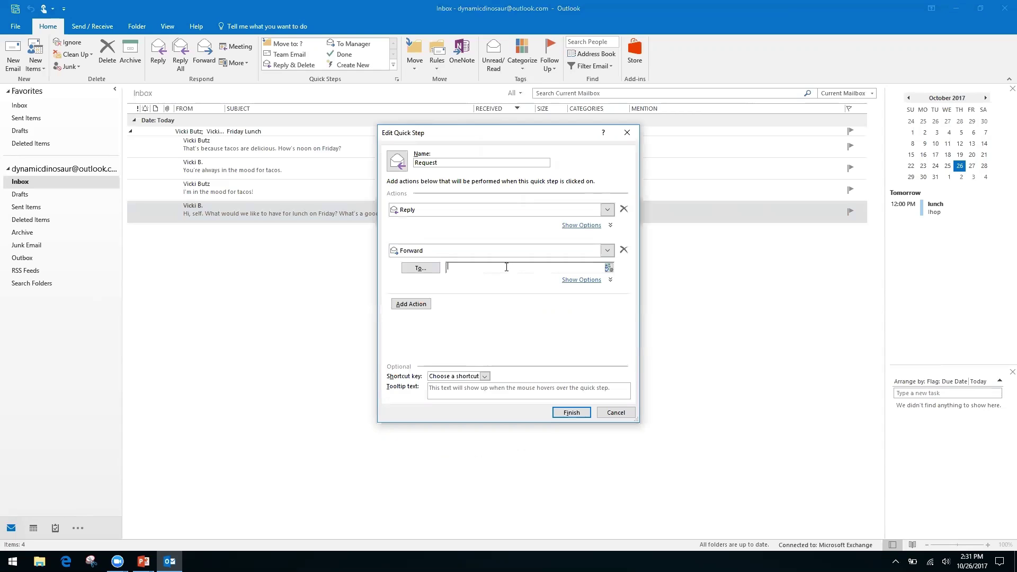
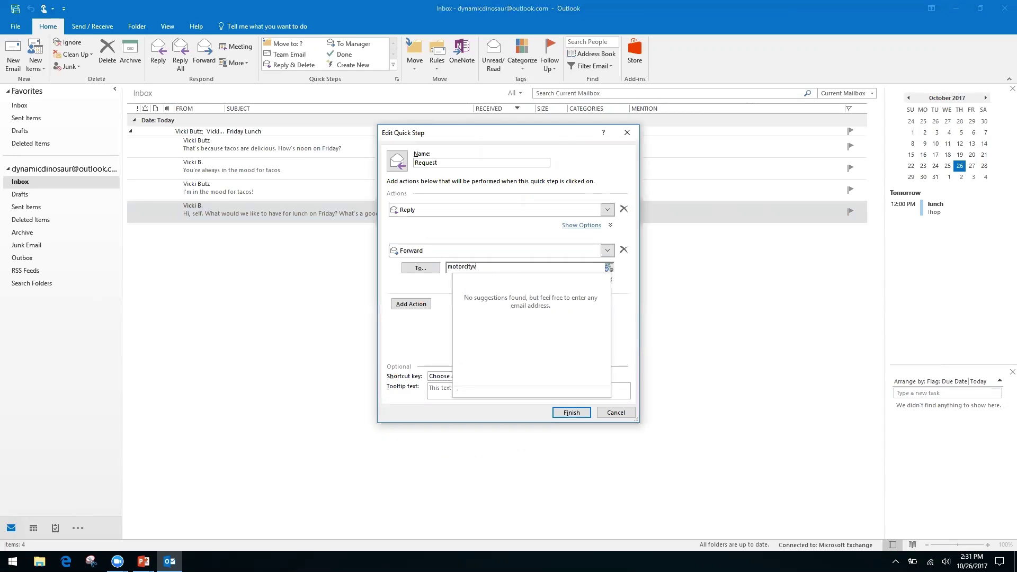
key(Tab)
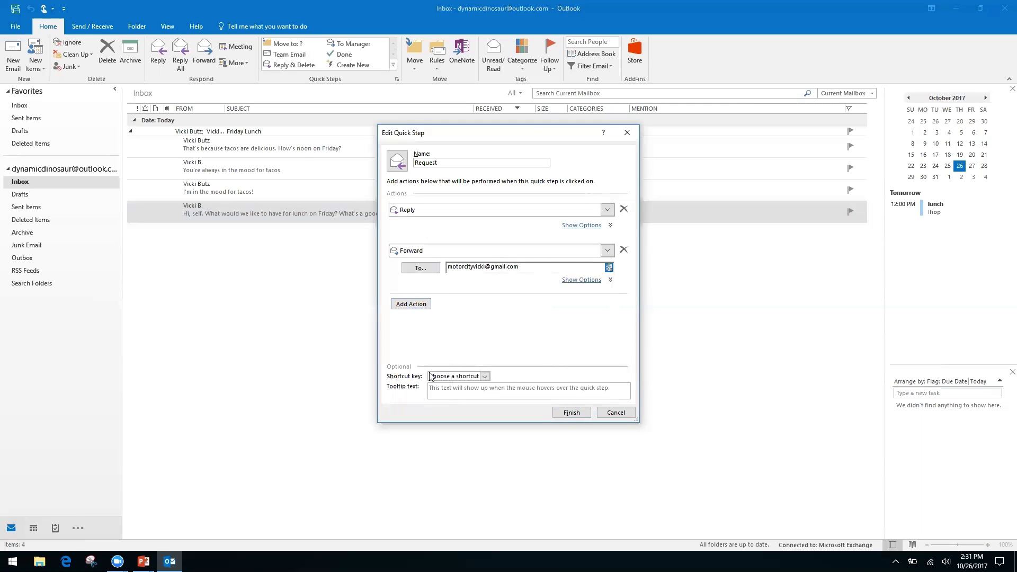
- Assign the Request quick step the shortcut CTRL+SHIFT+2 and save it
click(485, 377)
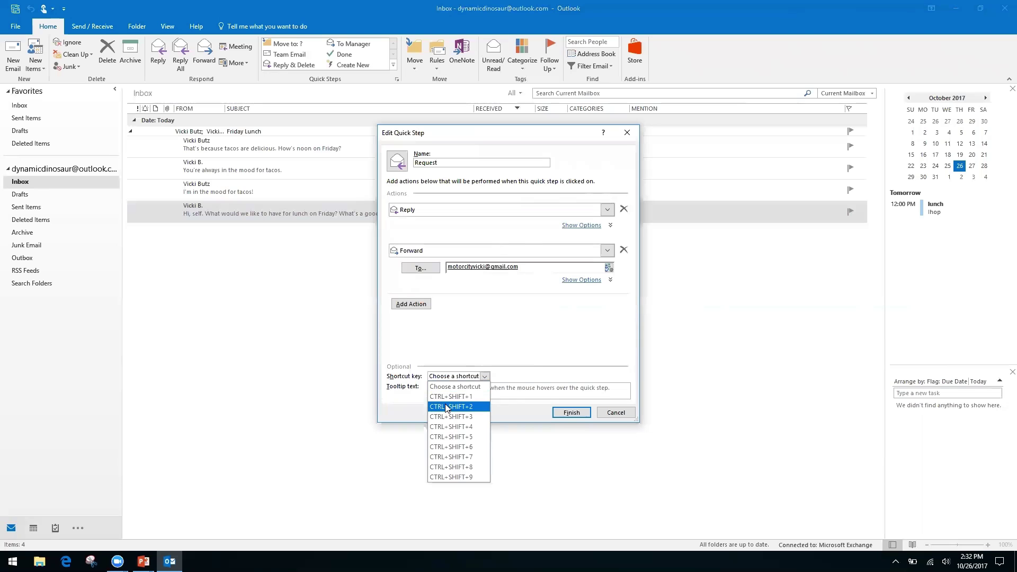
click(465, 411)
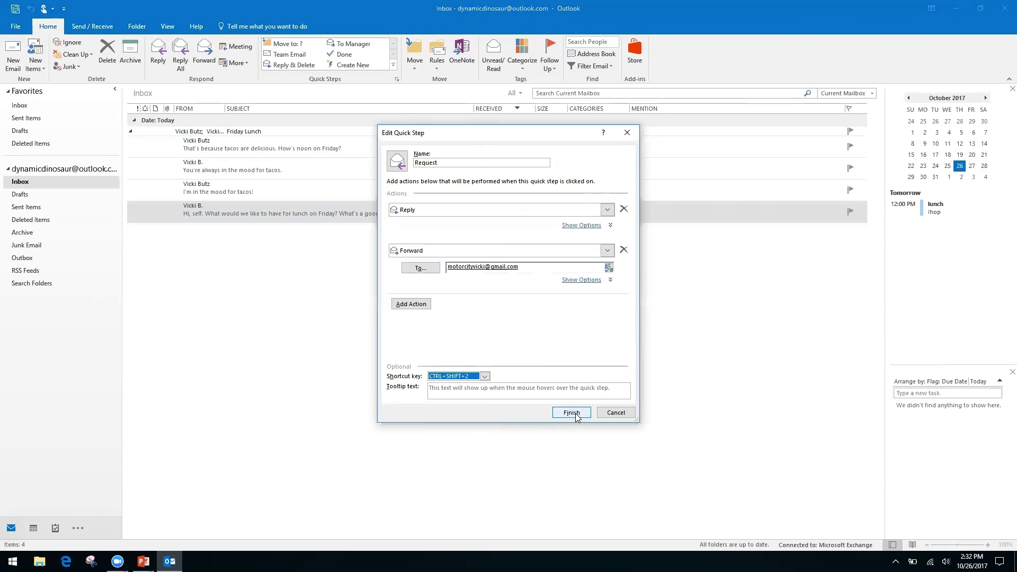
click(571, 413)
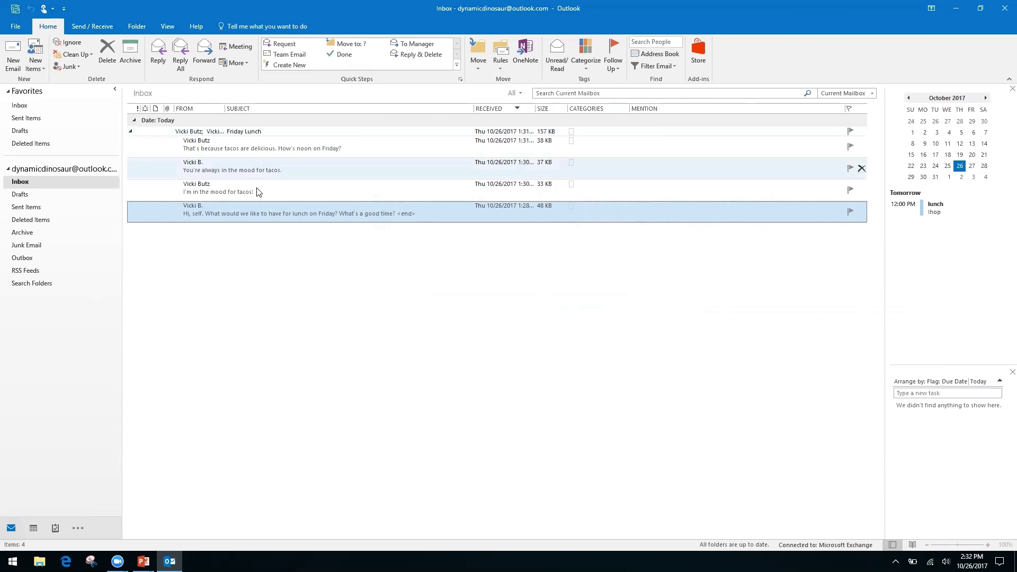
click(276, 189)
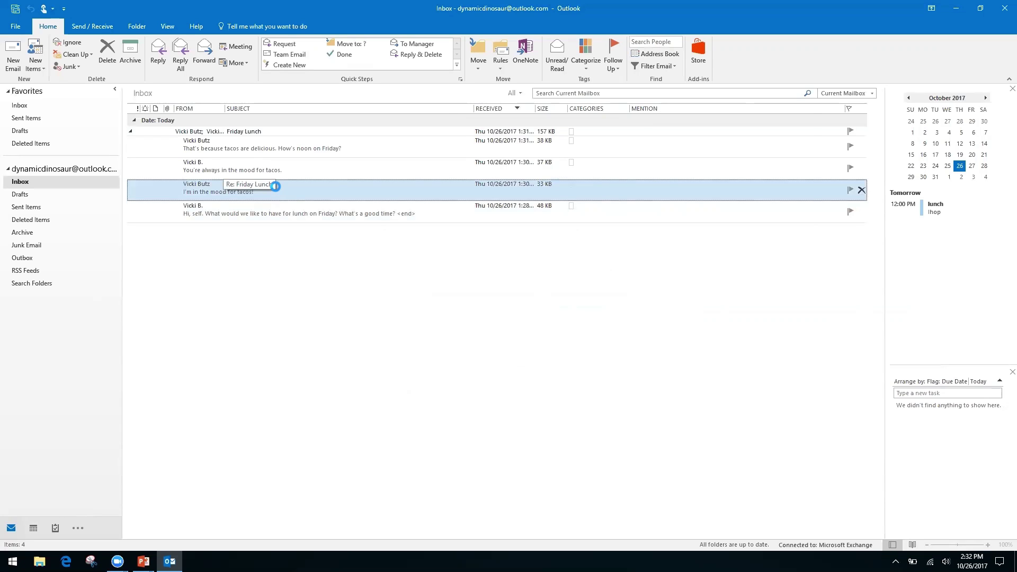
key(ctrl+f)
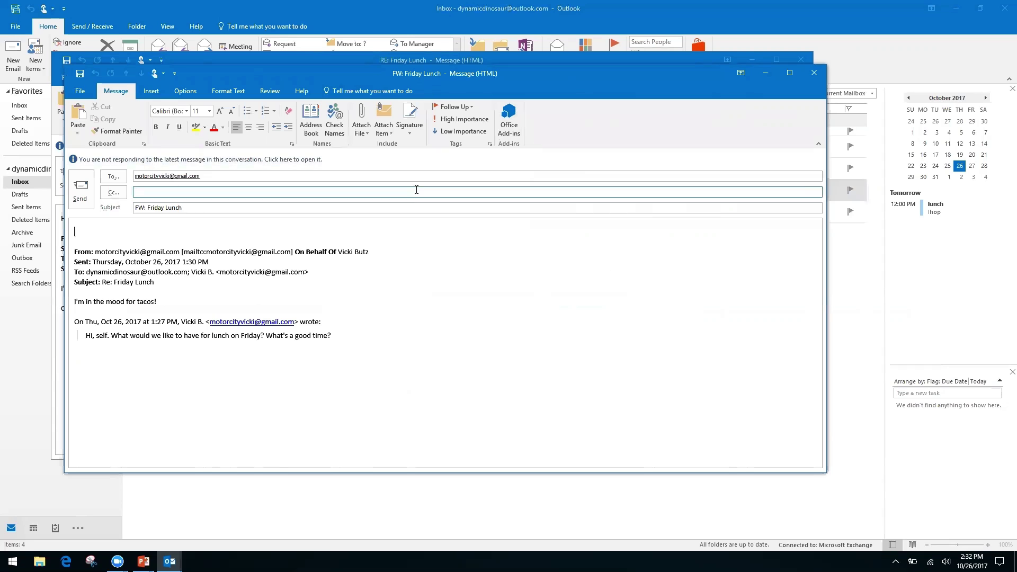
click(814, 74)
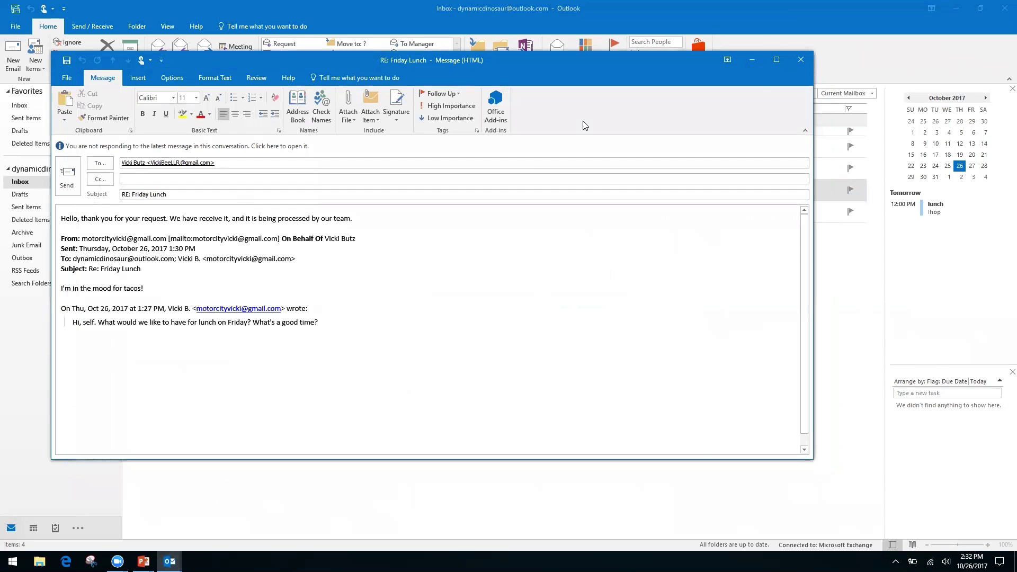
click(801, 59)
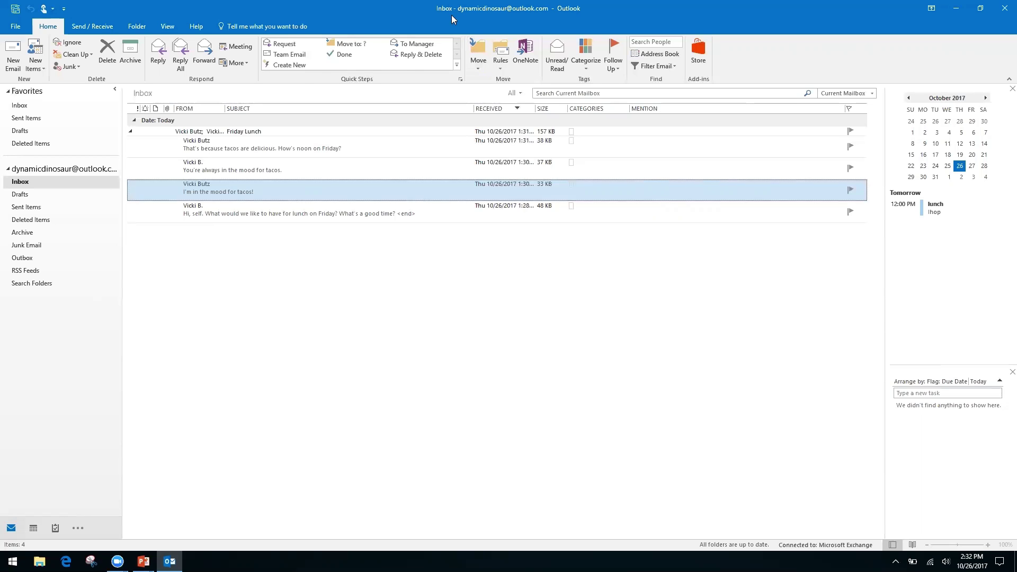
- Create a new quick step named 'Folders' with a Move to folder action, then discard it
click(295, 66)
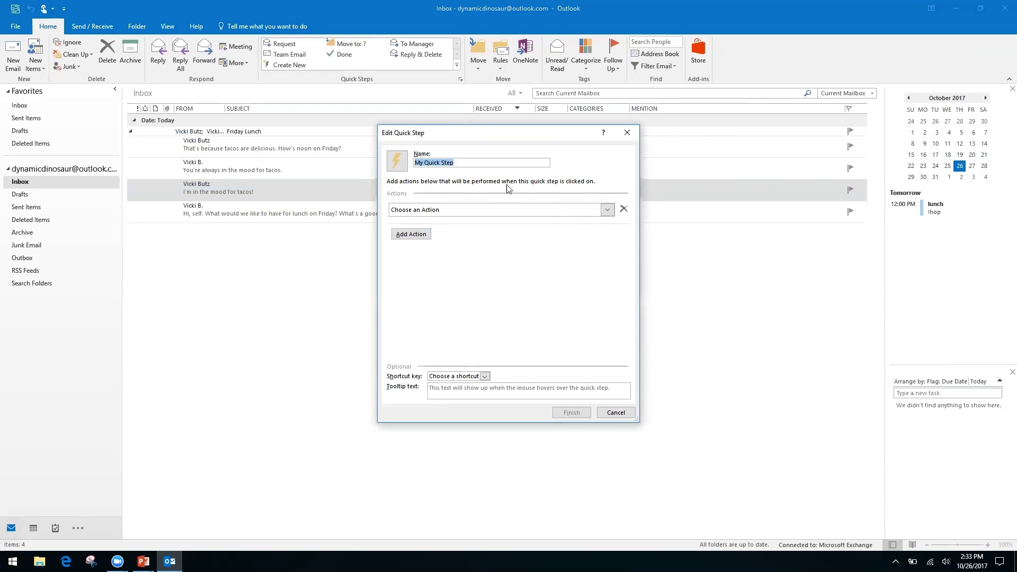
click(464, 161)
triple_click(463, 162)
text(Folders)
click(604, 210)
click(465, 247)
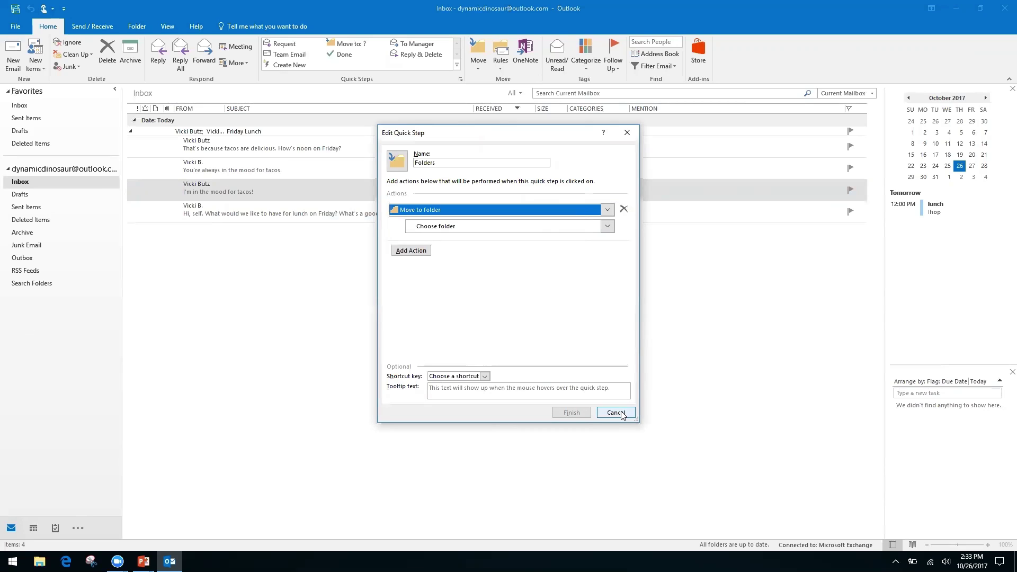
click(616, 413)
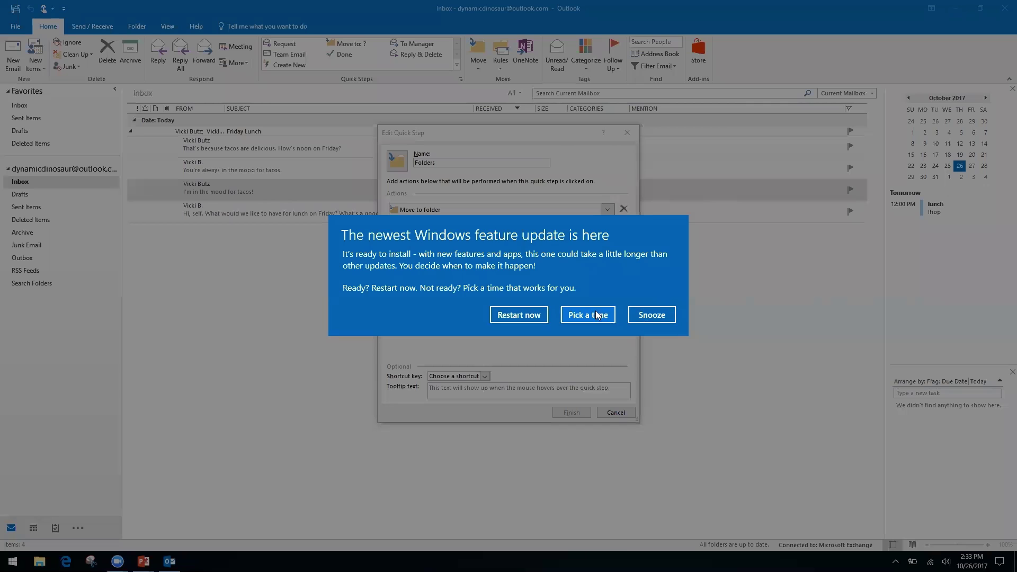
- Snooze the Windows update notice and show the Folders quick step's destination folder list
click(659, 316)
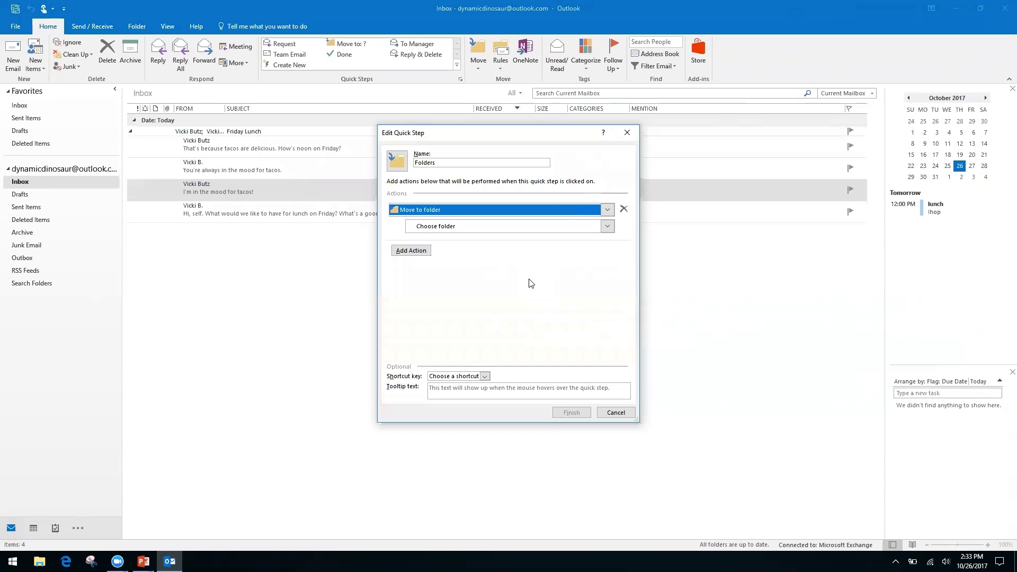
click(430, 228)
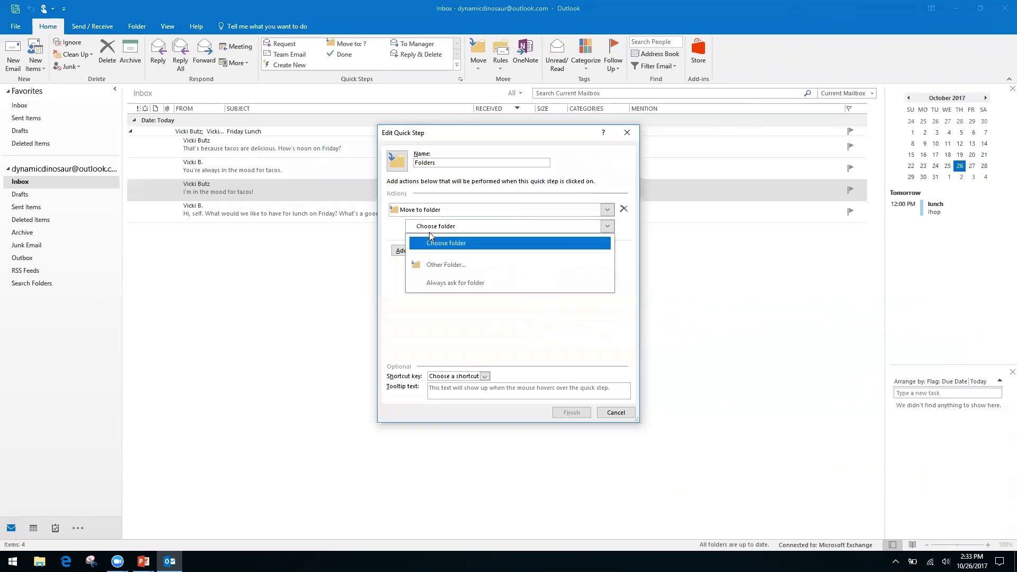
- Create a new 'Finances' folder under Inbox and use it as the move destination
click(465, 268)
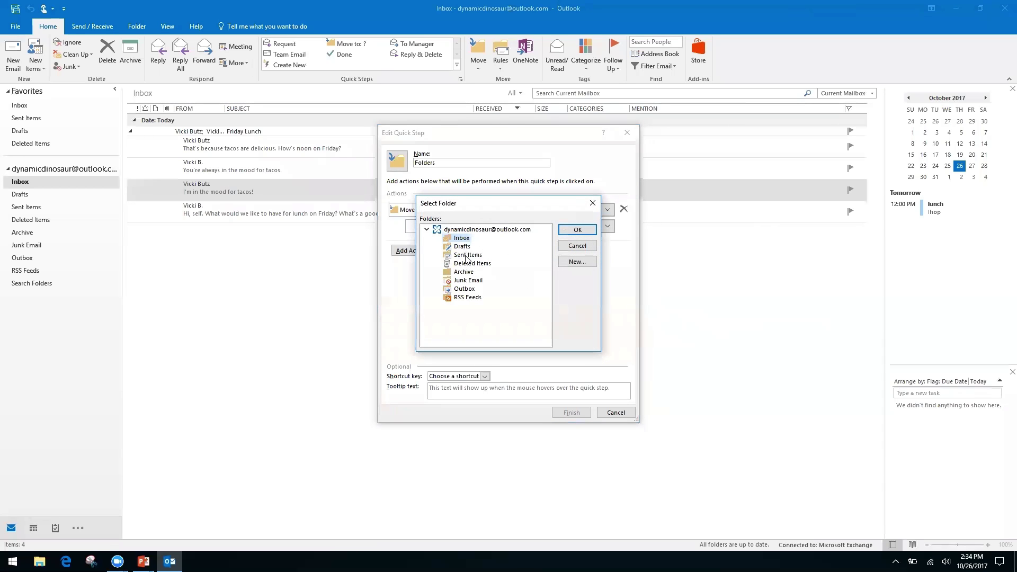
click(577, 263)
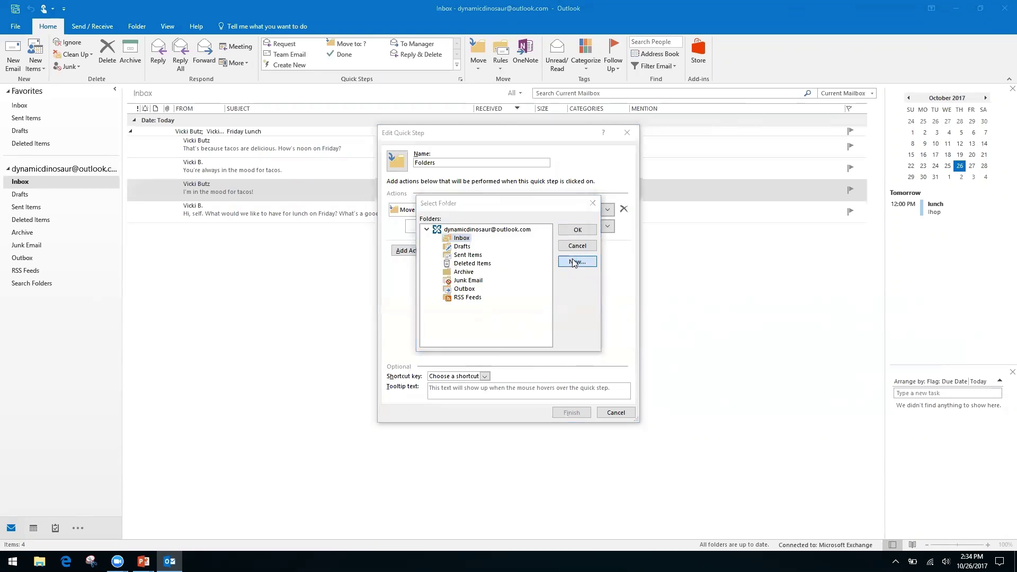
text(Fi)
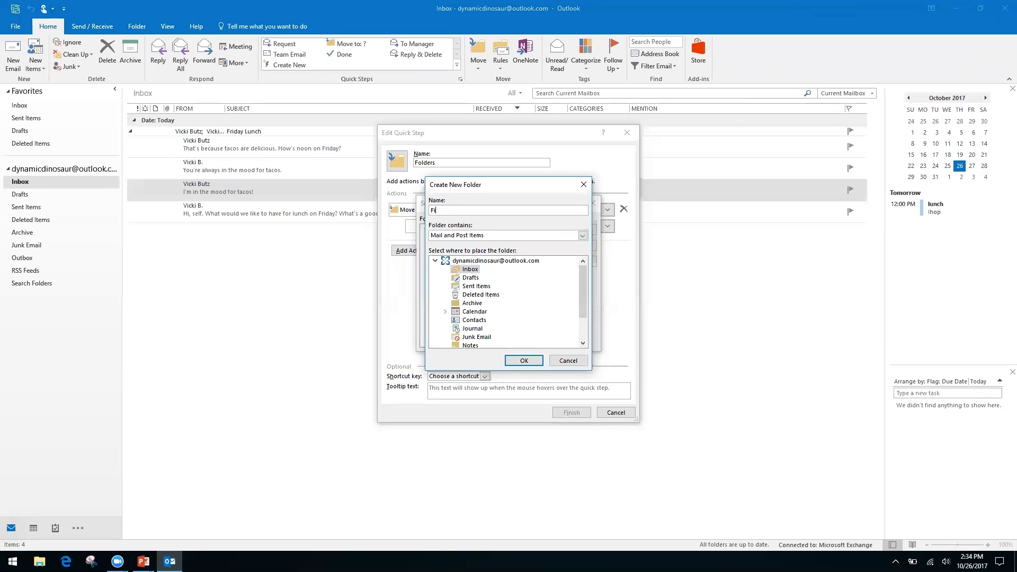
text(nances)
click(524, 361)
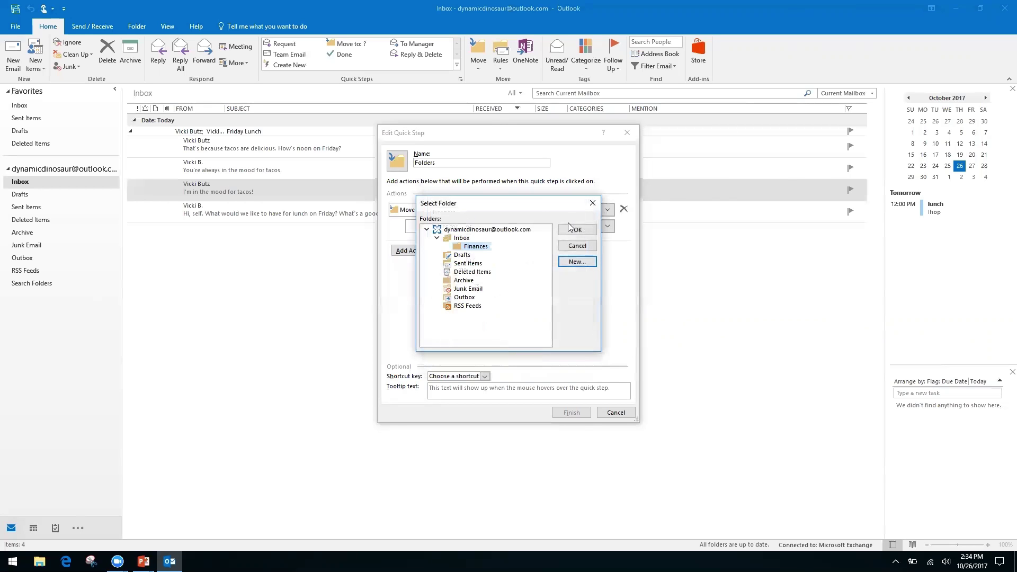
click(578, 231)
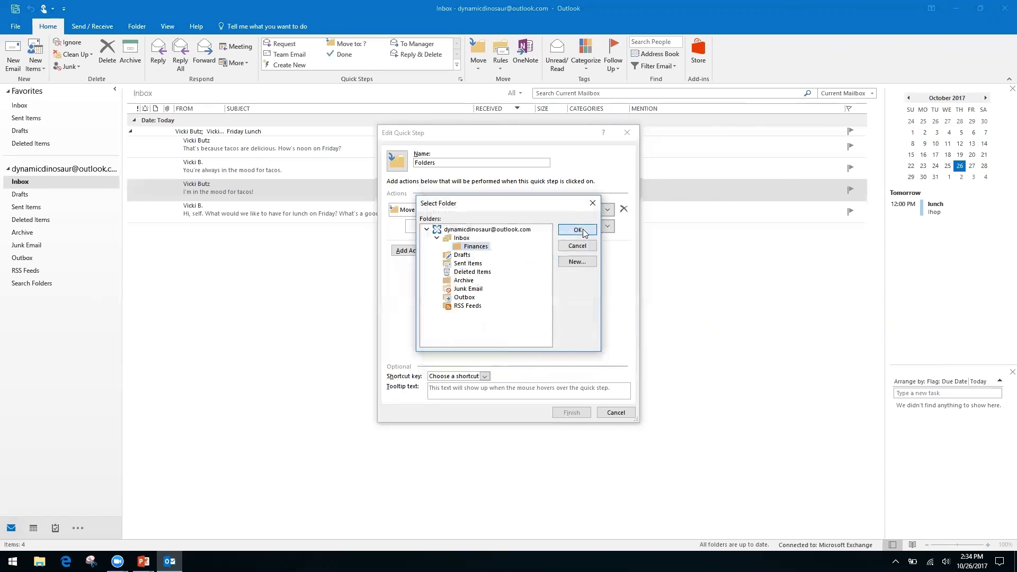
- Rename the quick step to 'Finances' and save it
click(460, 161)
text(Fina)
key(BackSpace)
key(BackSpace)
key(BackSpace)
key(BackSpace)
key(BackSpace)
key(BackSpace)
key(BackSpace)
key(BackSpace)
key(BackSpace)
key(BackSpace)
text(Finances)
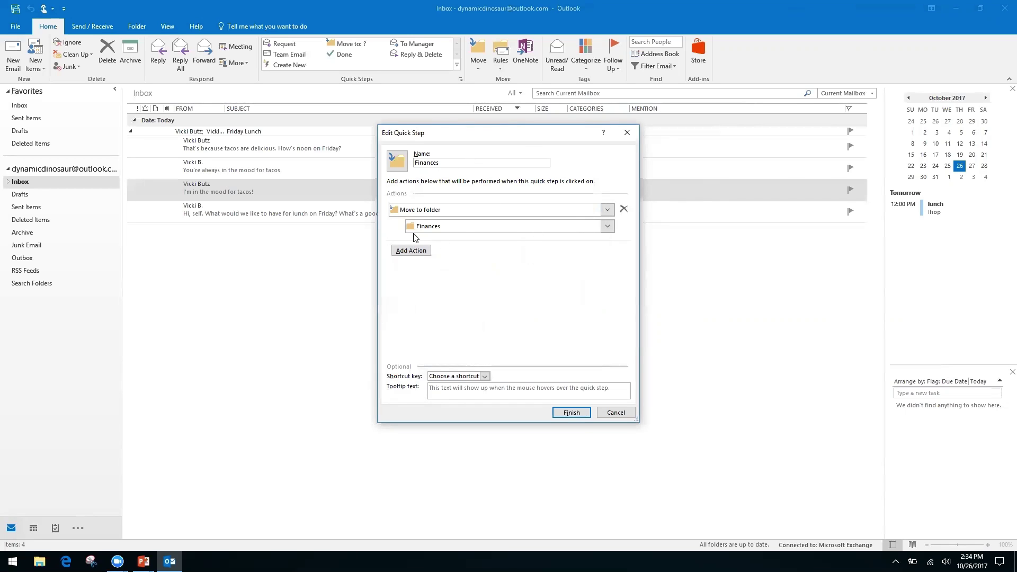
click(572, 413)
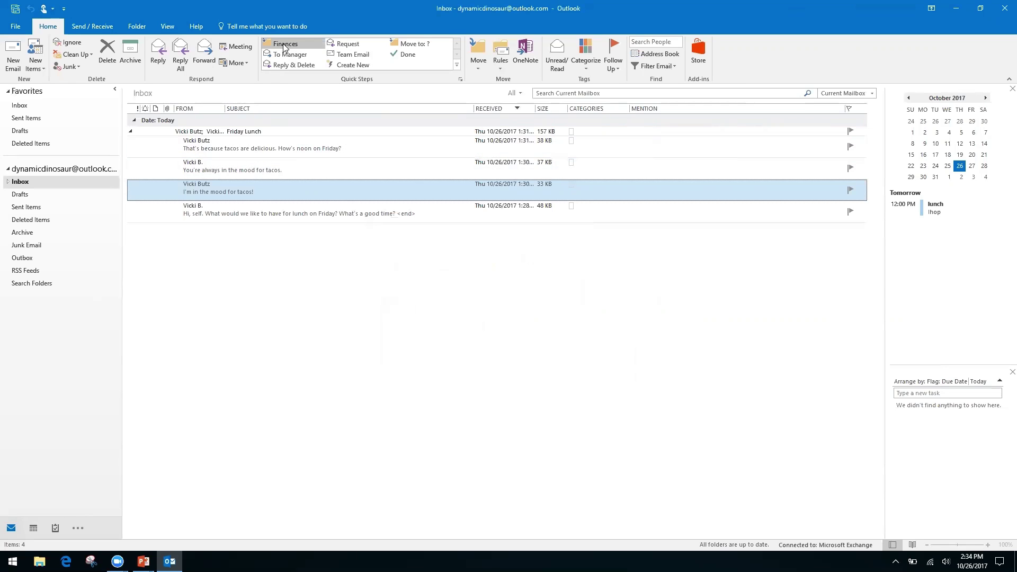
- Run the Finances quick step on the tacos message, check the Finances folder, then return to Inbox
click(285, 47)
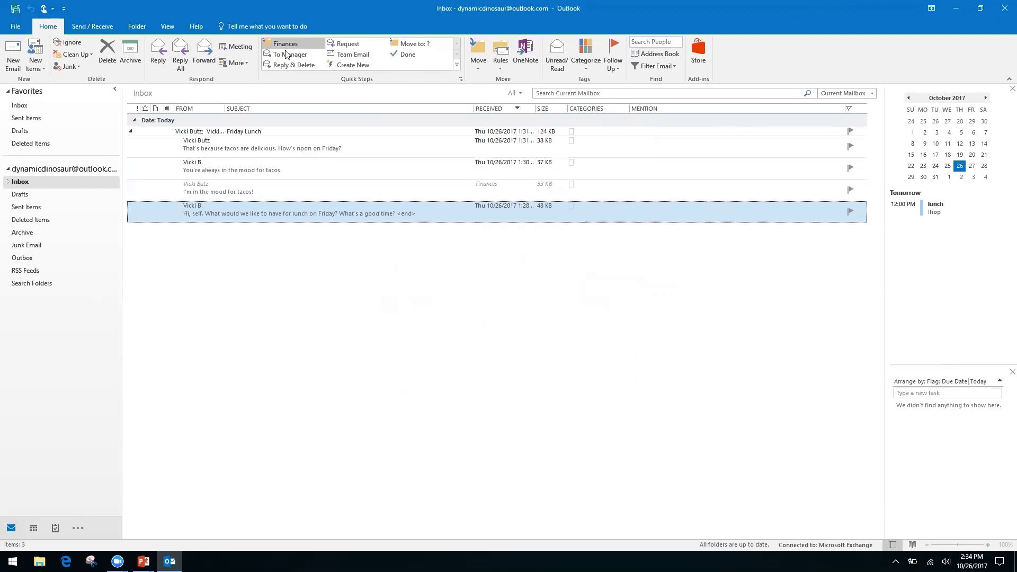
click(8, 182)
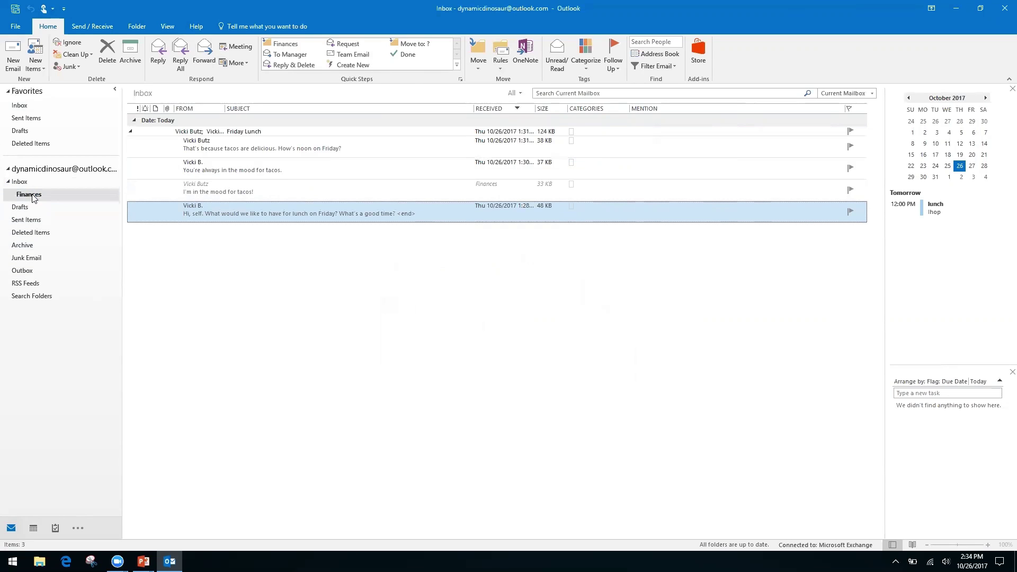
click(32, 195)
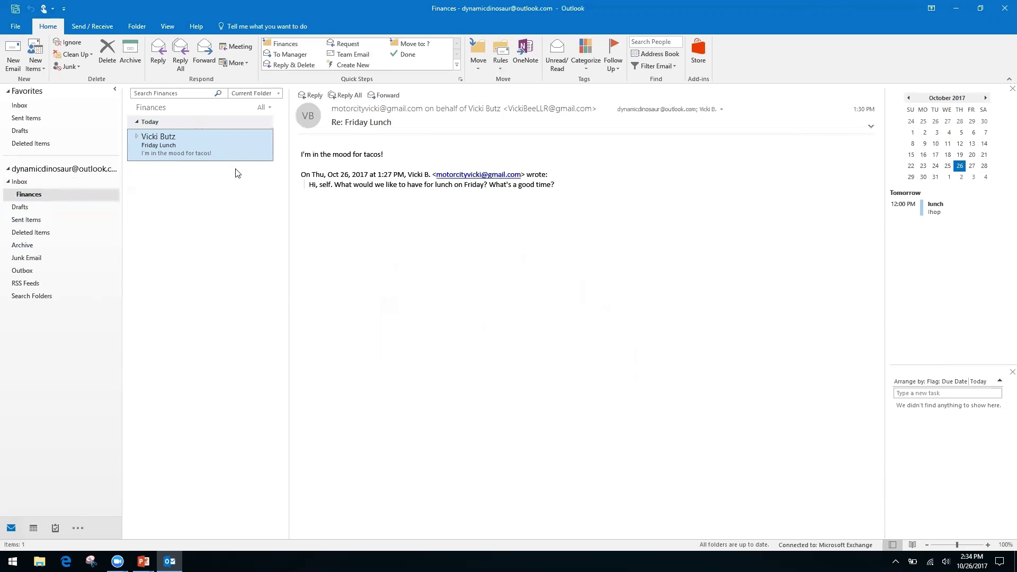
click(24, 183)
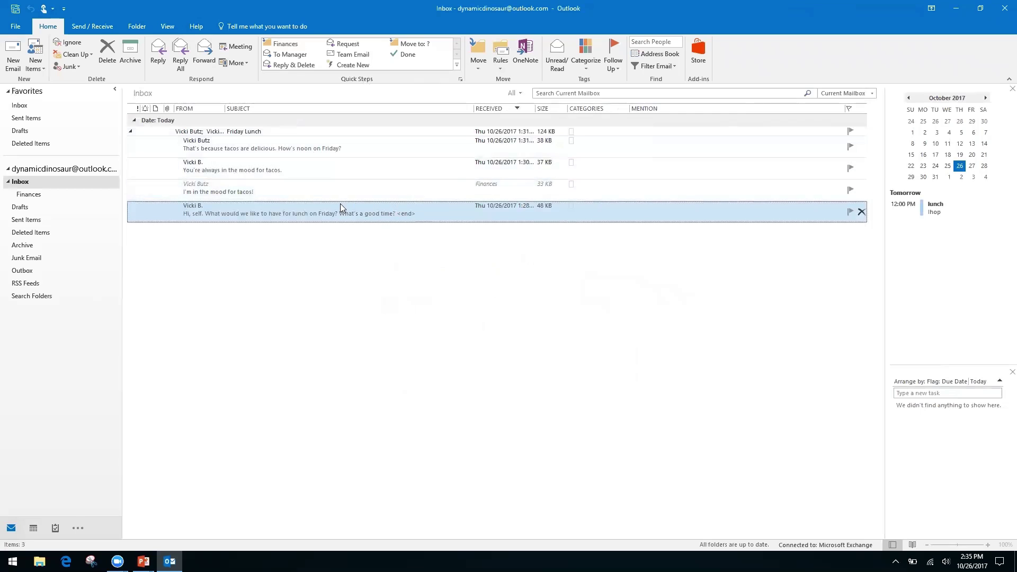
- Collapse the Friday Lunch conversation, open and close its email, then expand it again
click(133, 133)
click(130, 132)
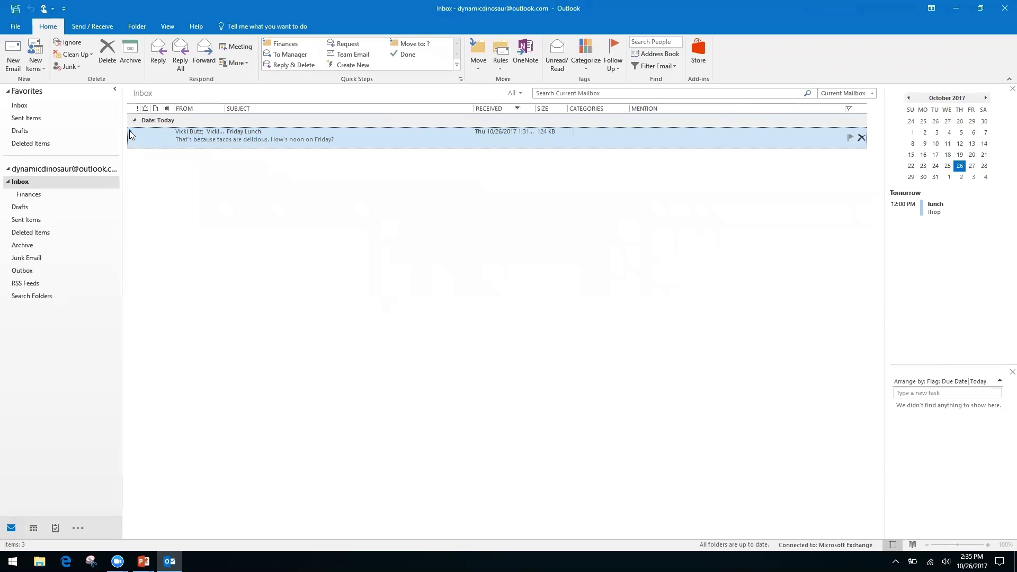
drag(123, 142, 123, 142)
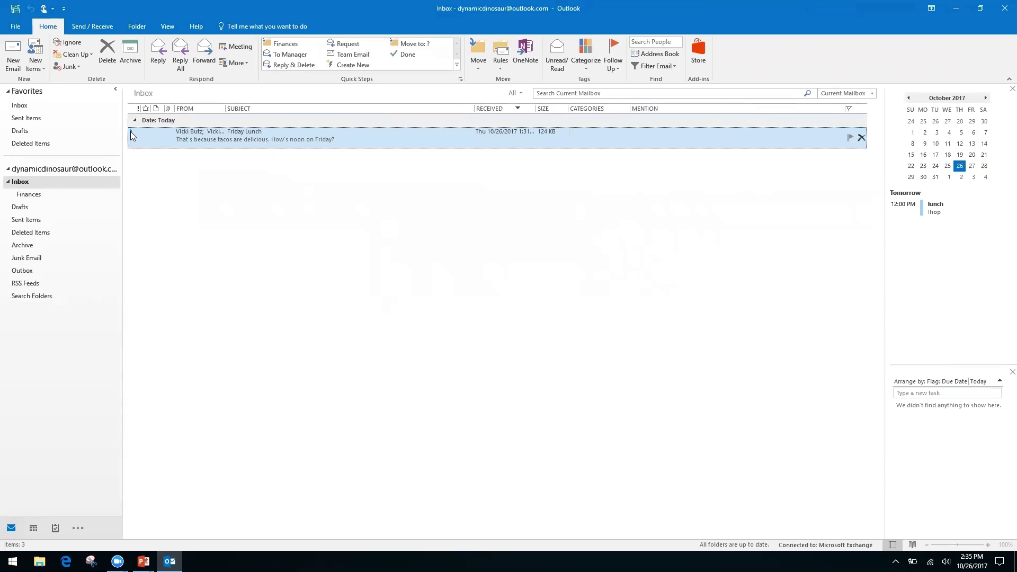
double_click(133, 132)
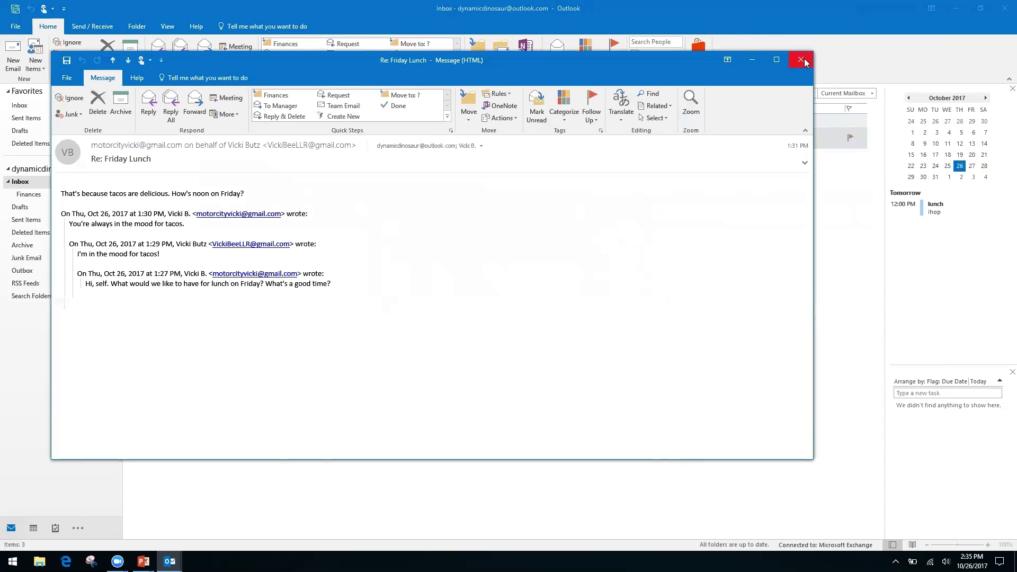
click(803, 59)
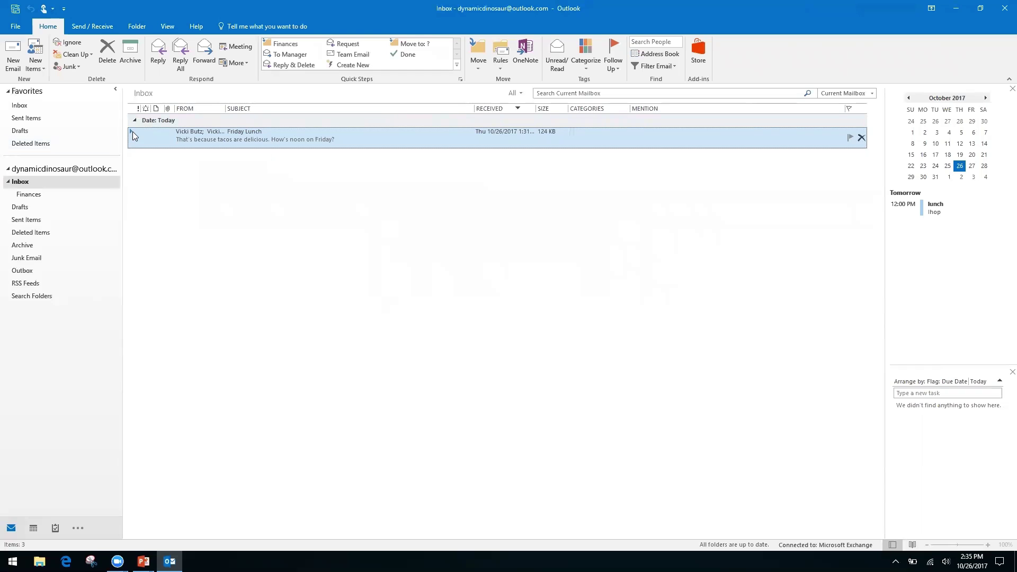
click(132, 131)
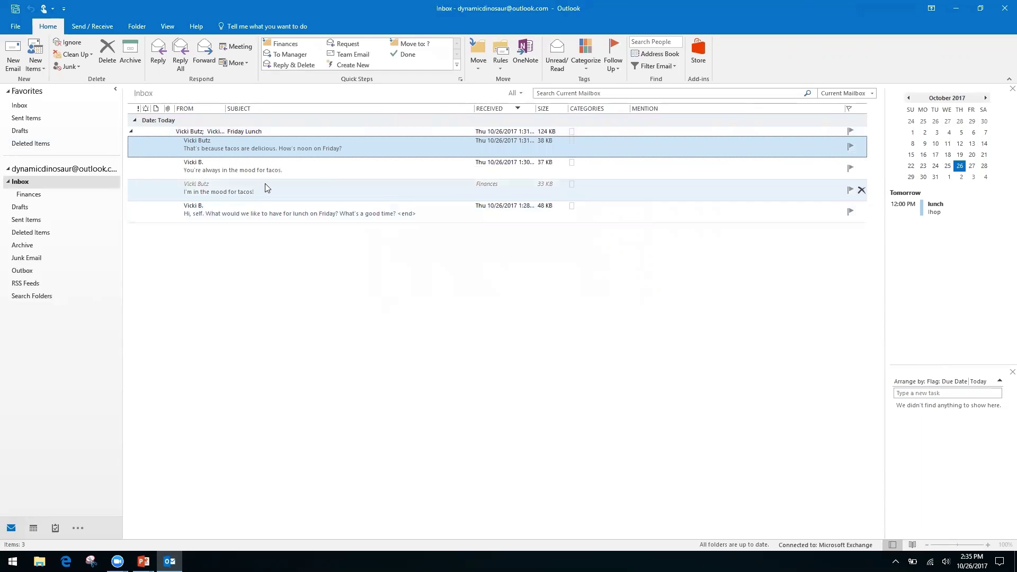
- Delete the "You're always in the mood for tacos." message from the conversation
click(360, 190)
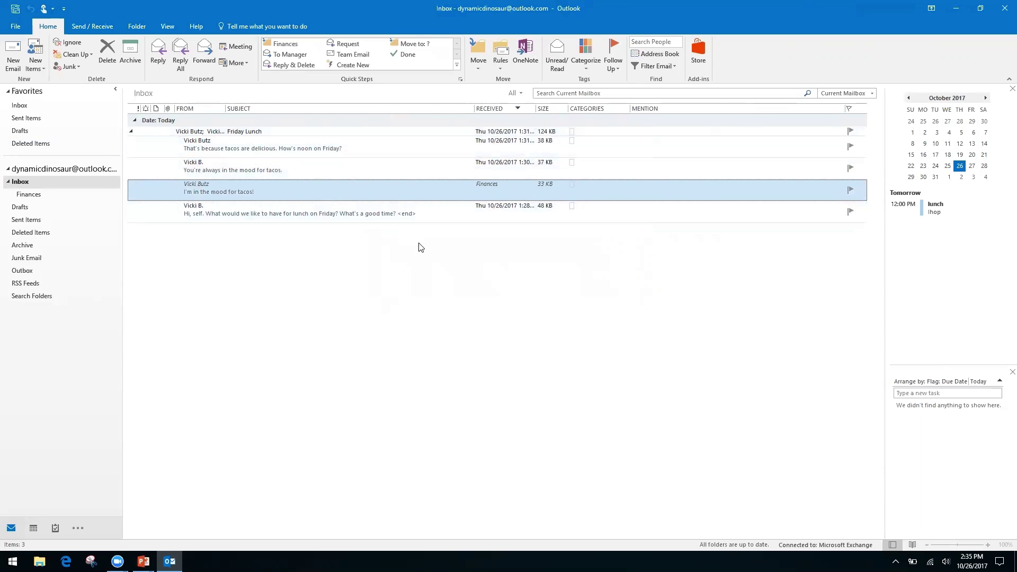
click(357, 168)
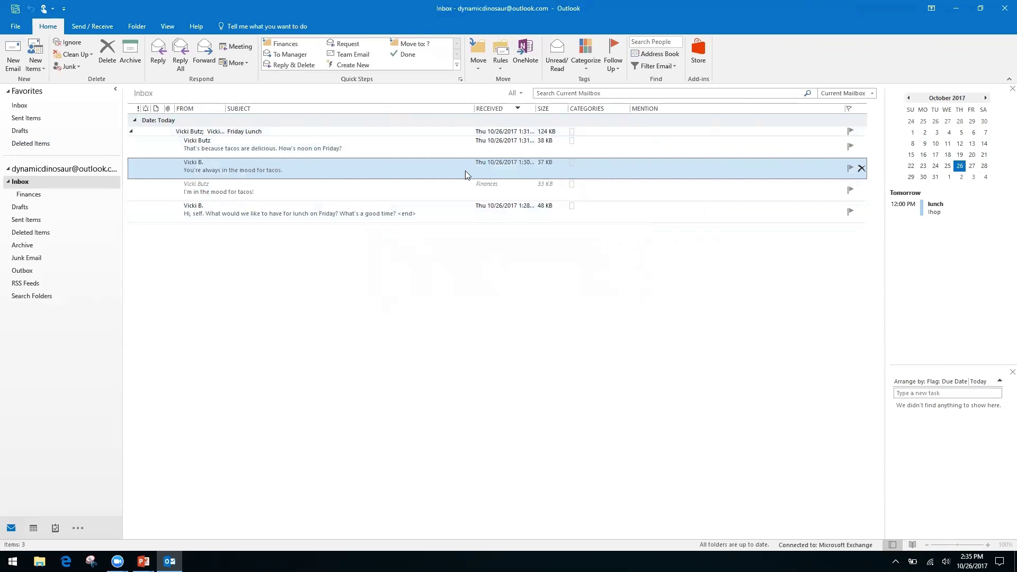
click(107, 53)
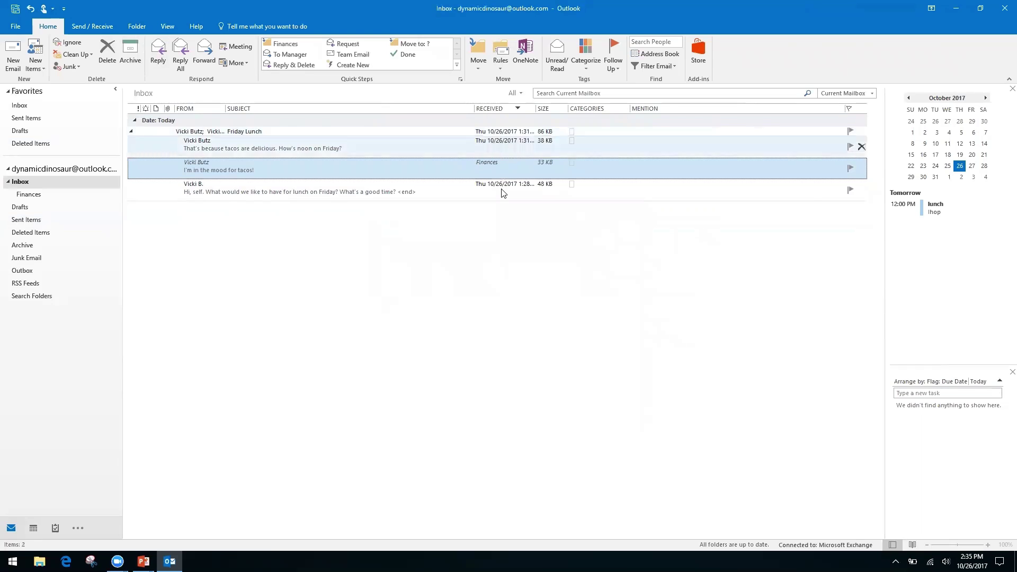
- Collapse the Friday Lunch conversation and switch to the PowerPoint title slide
click(133, 133)
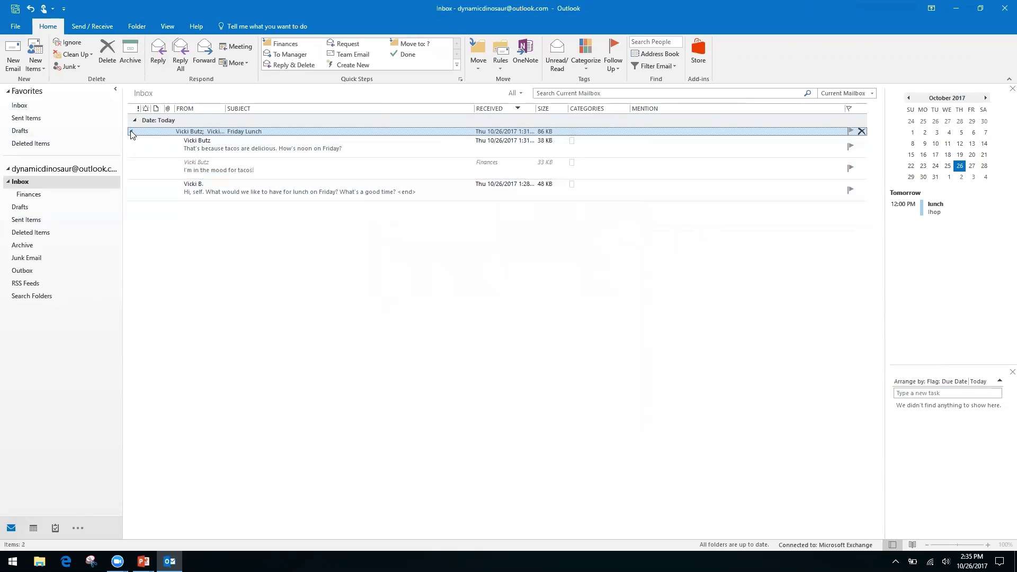
click(130, 132)
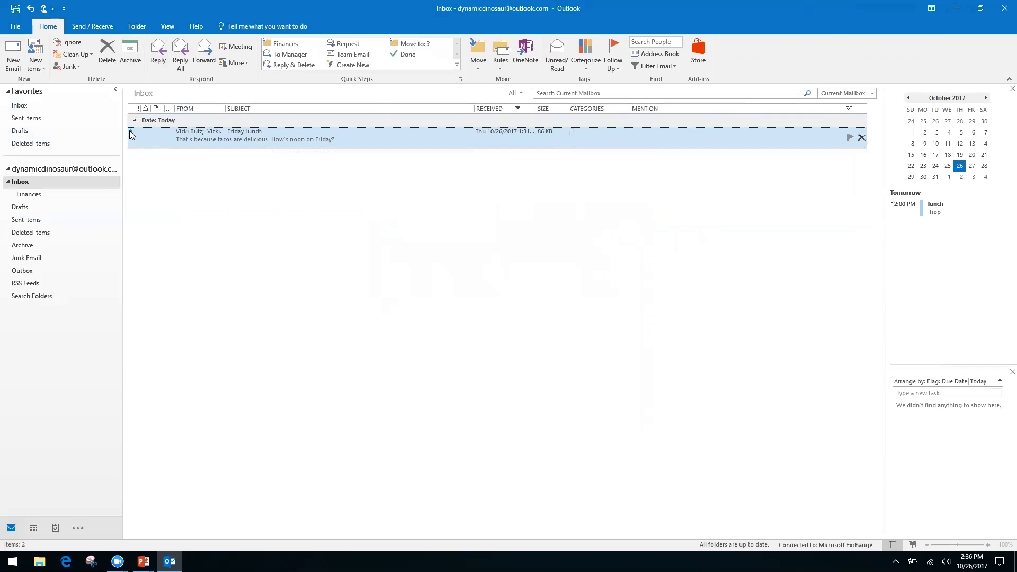
click(131, 133)
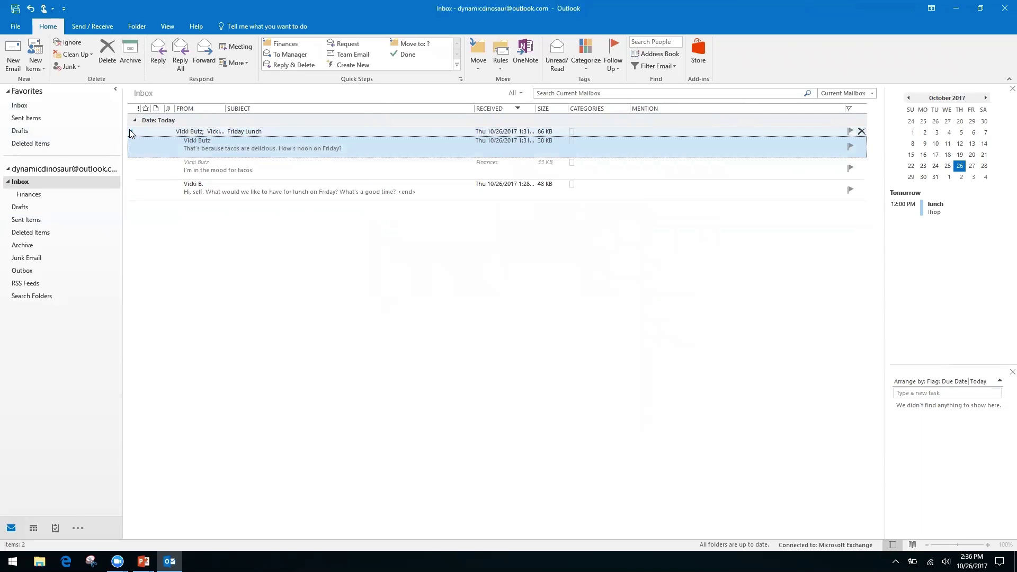
click(131, 133)
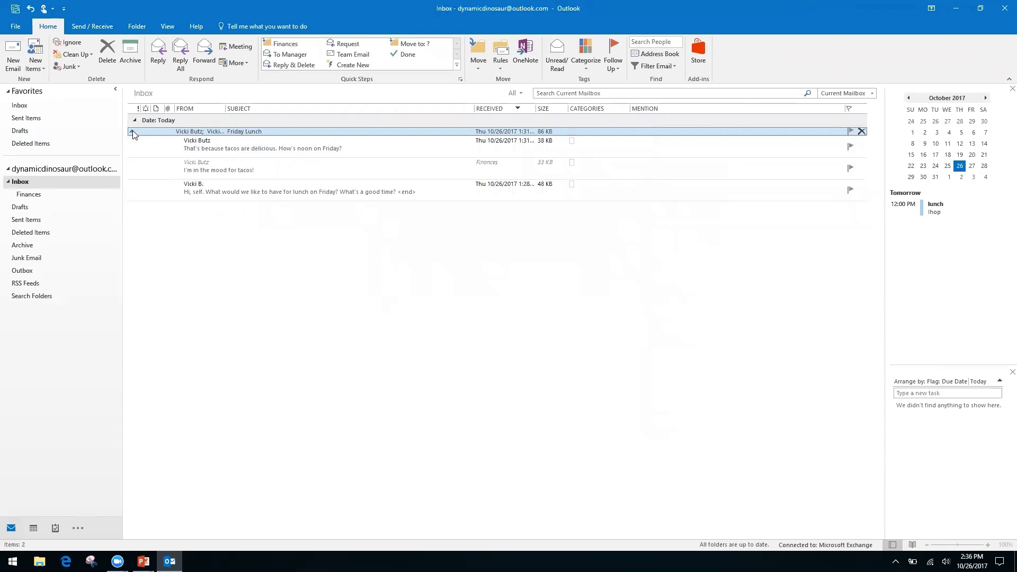
click(132, 133)
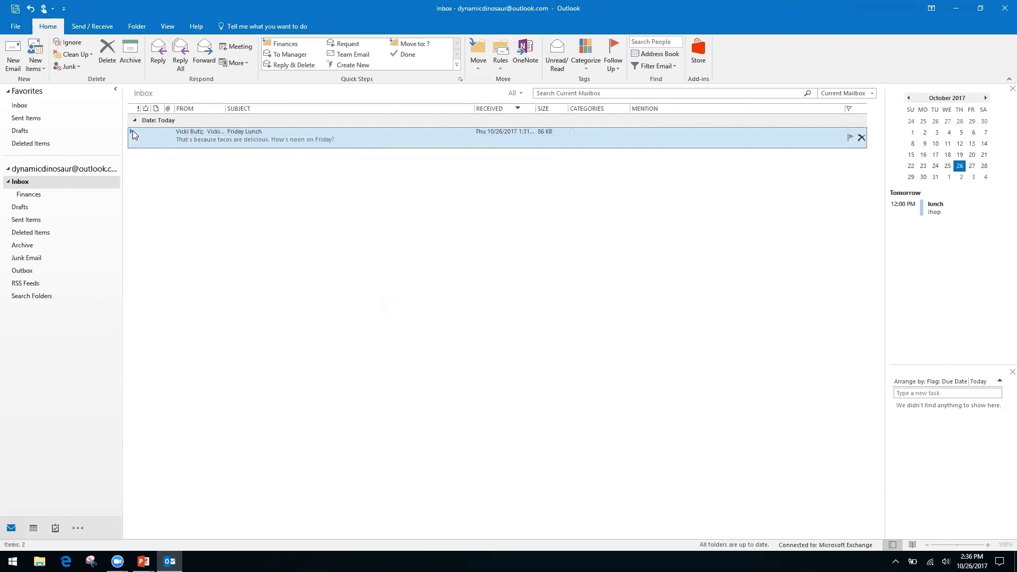
key(alt+Tab)
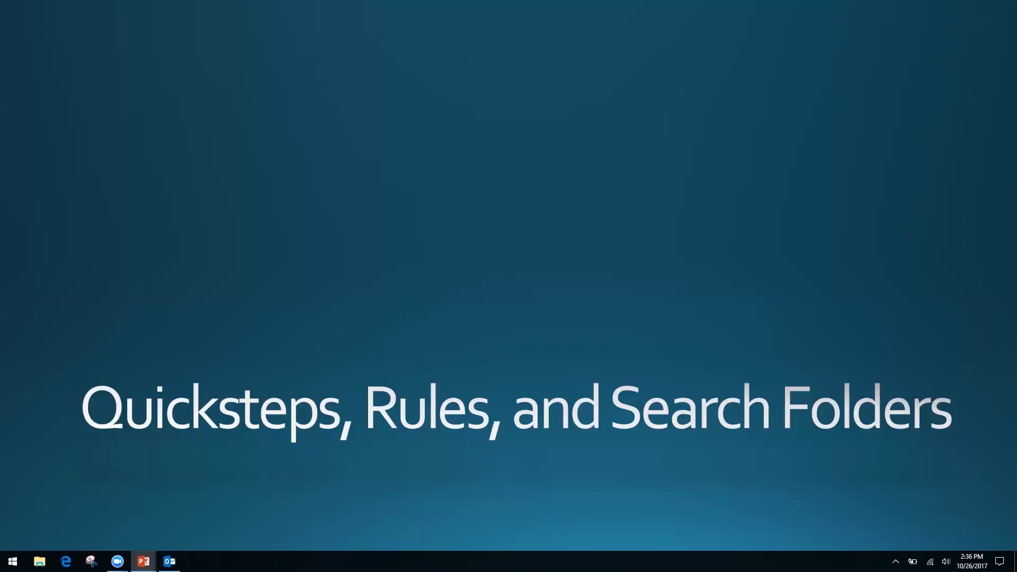
- Switch back from the PowerPoint slideshow to the Outlook Inbox
key(alt+Tab)
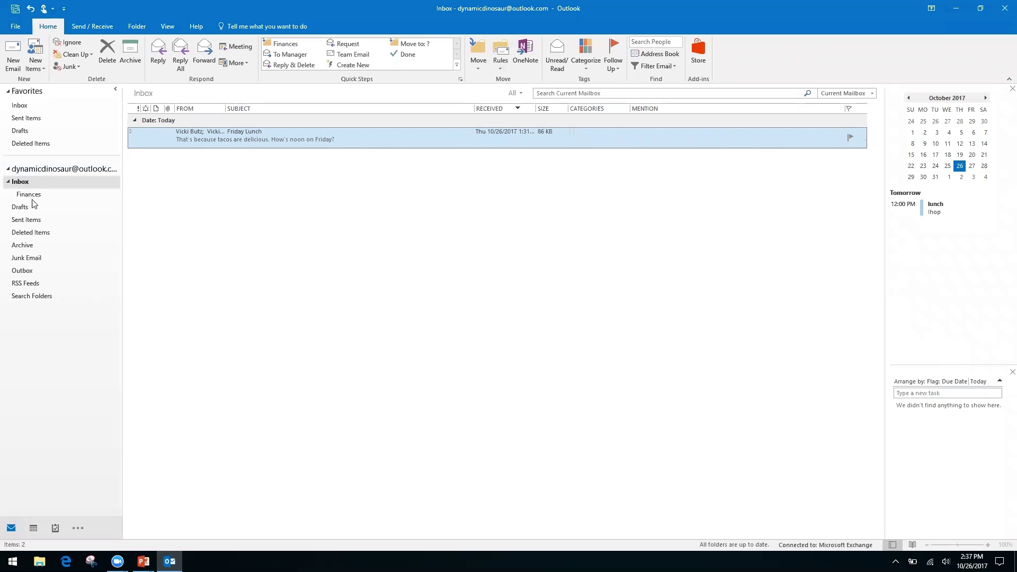
- Select Inbox, start Create Rule, and open the Rules Wizard via Advanced Options
click(37, 317)
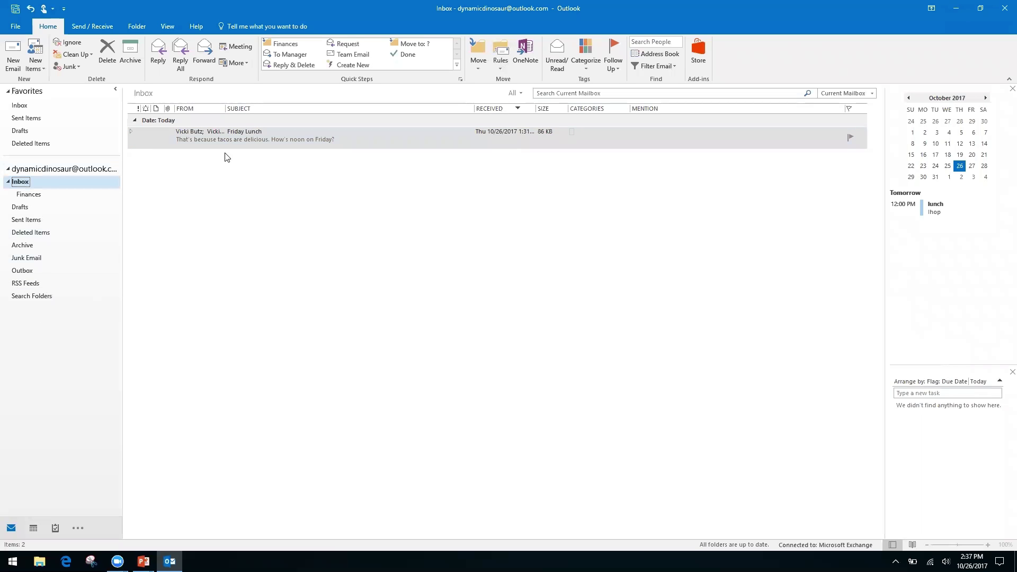
click(500, 72)
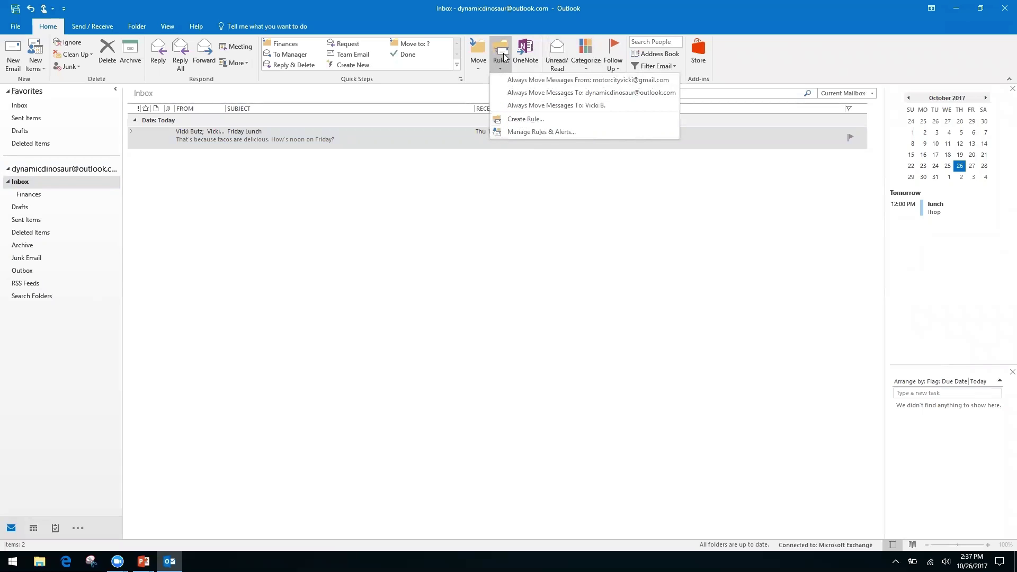
click(523, 120)
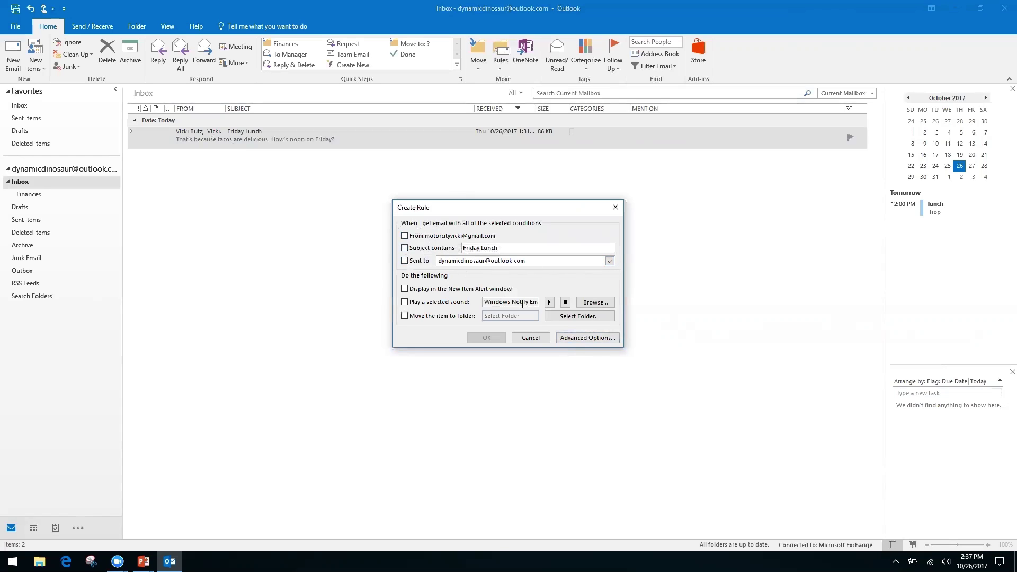
click(577, 337)
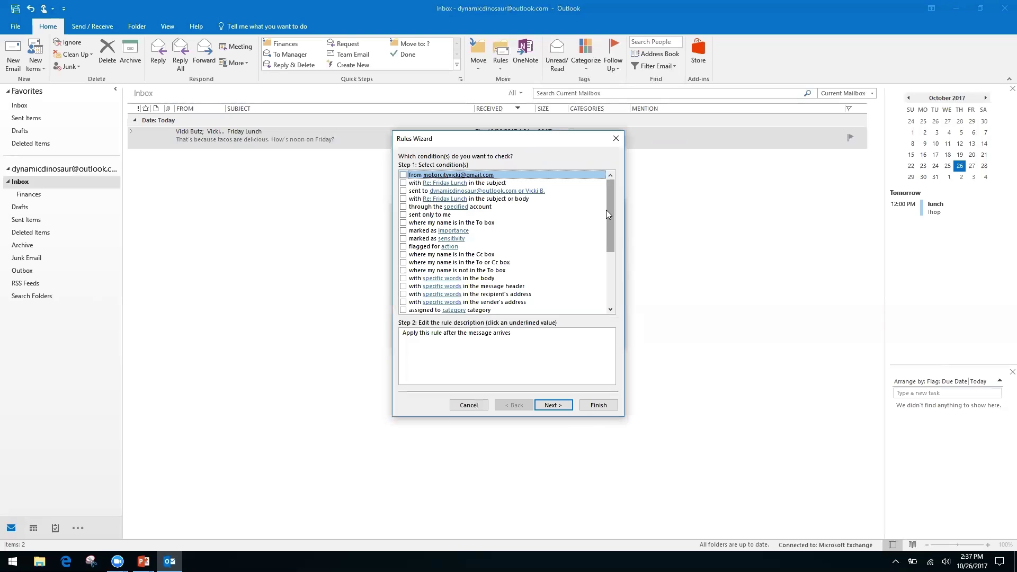
- Set the rule condition to 'where my name is not in the To box' and continue to actions
click(403, 254)
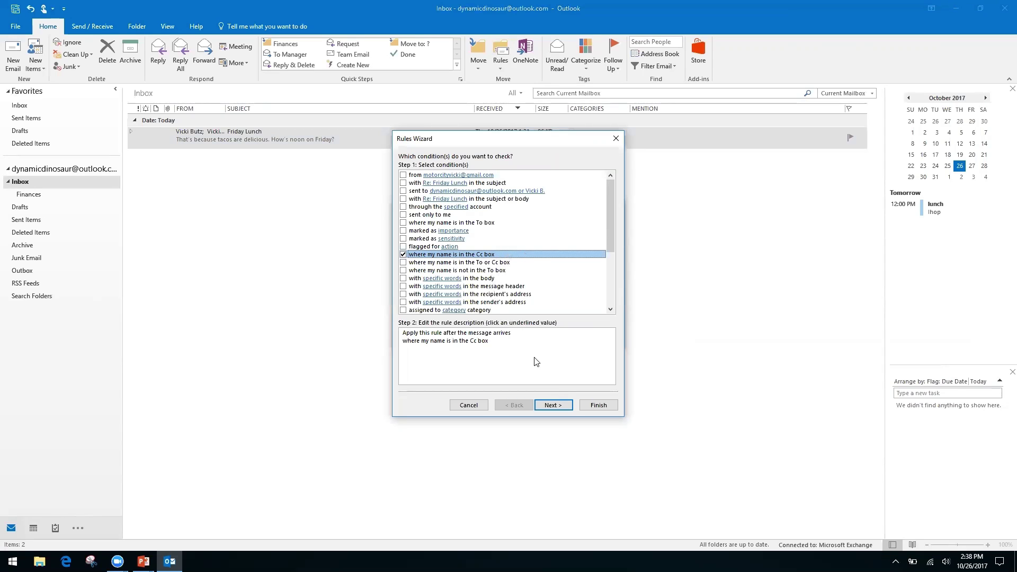
click(403, 255)
click(404, 271)
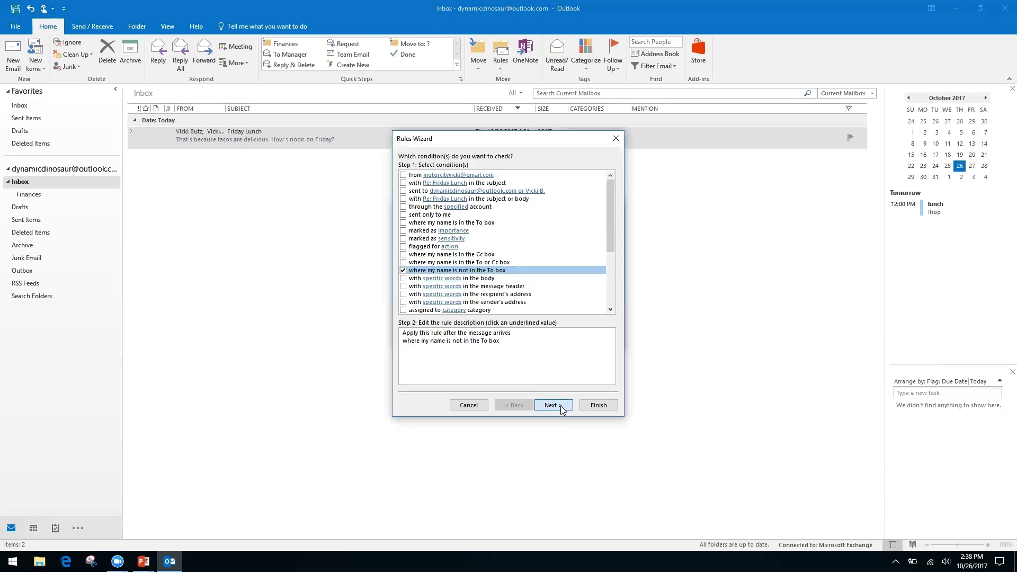
click(552, 405)
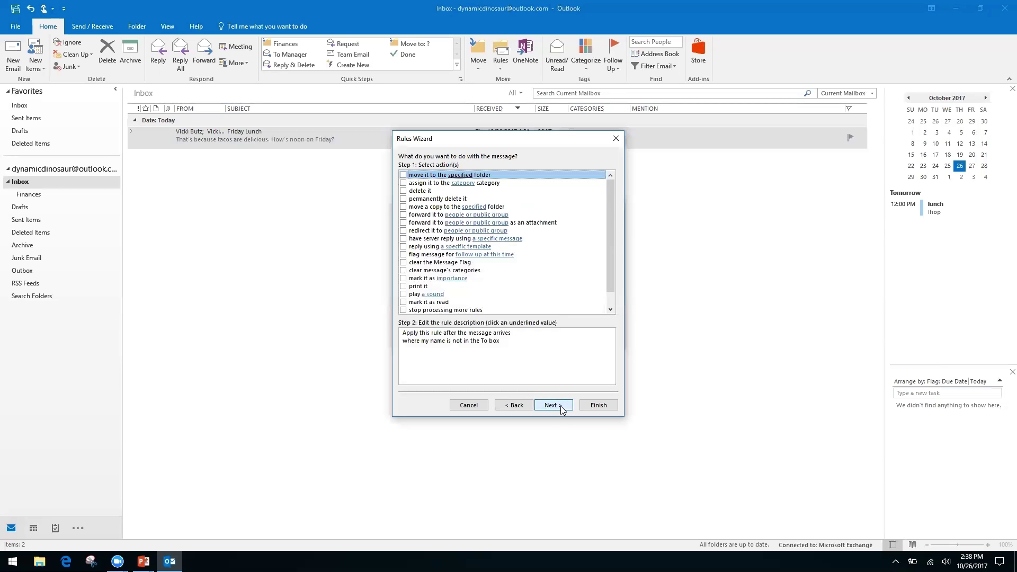
- Make the rule move messages to a specified folder, creating a new 'Inbox CC' folder under Inbox
click(403, 175)
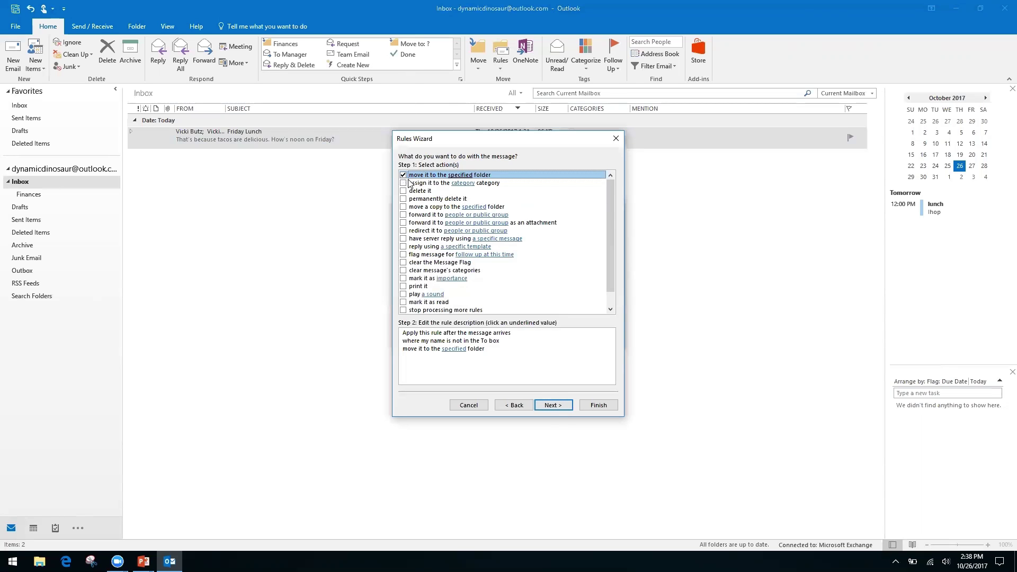
click(452, 349)
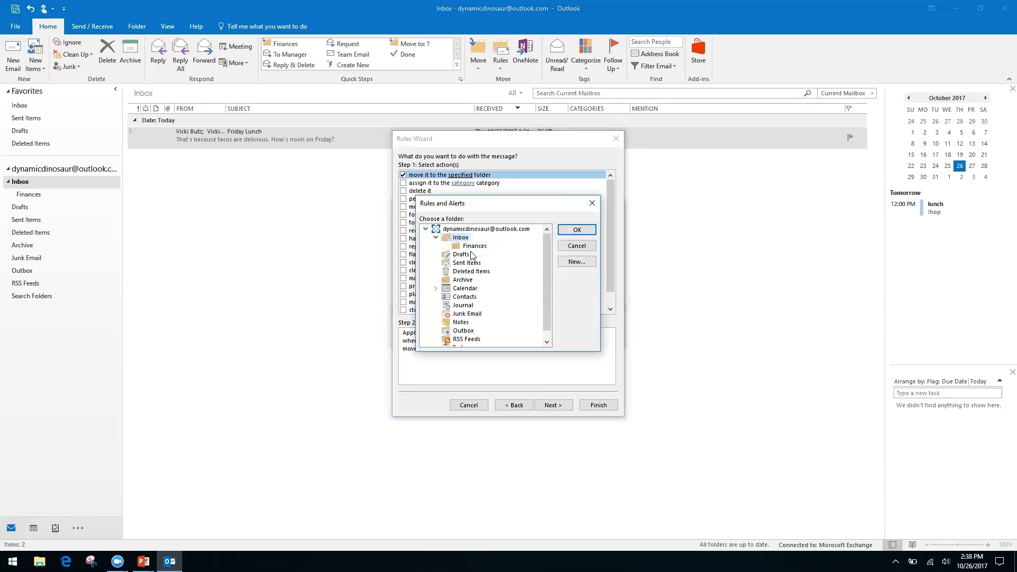
click(580, 262)
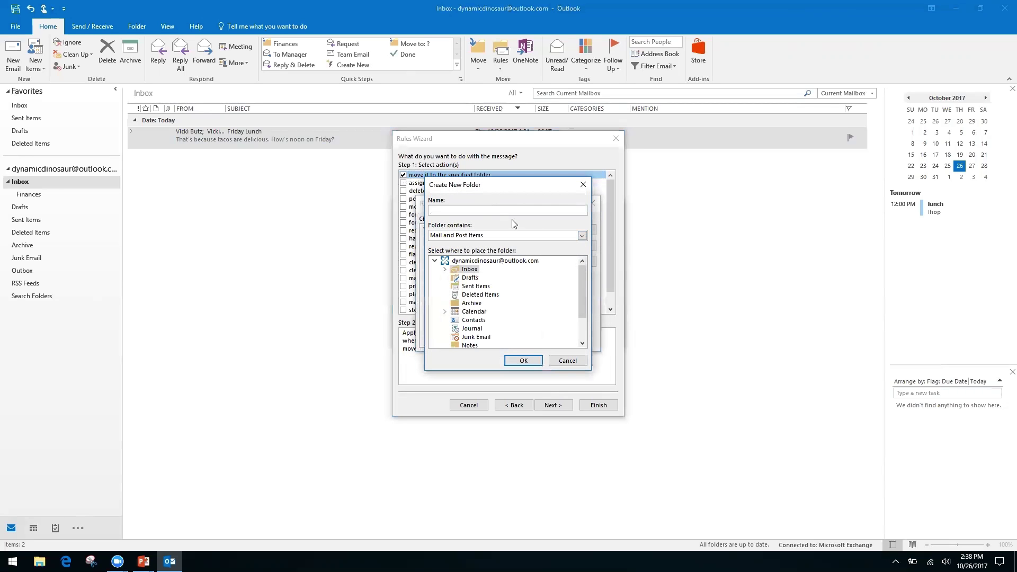
click(467, 261)
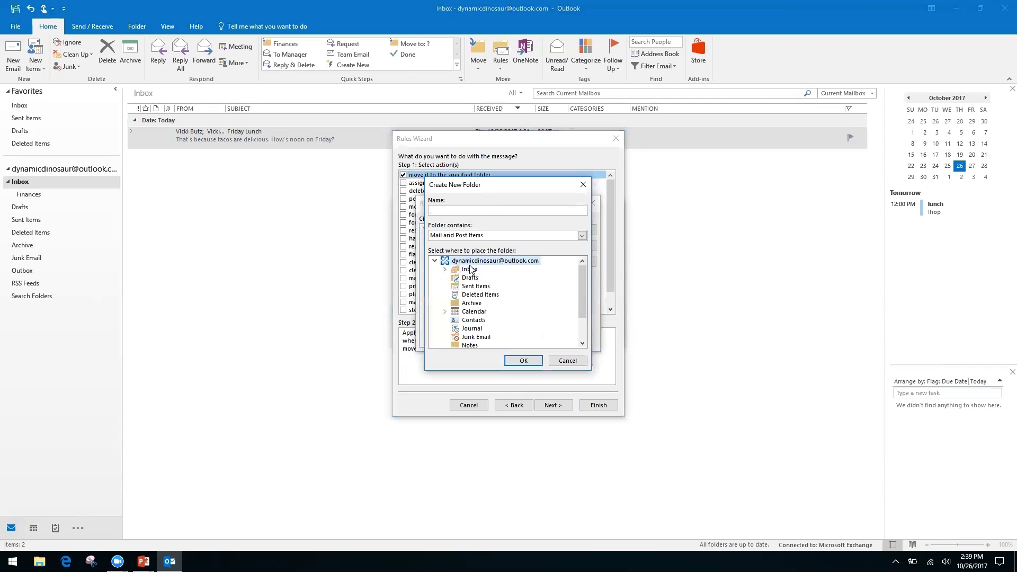
click(471, 270)
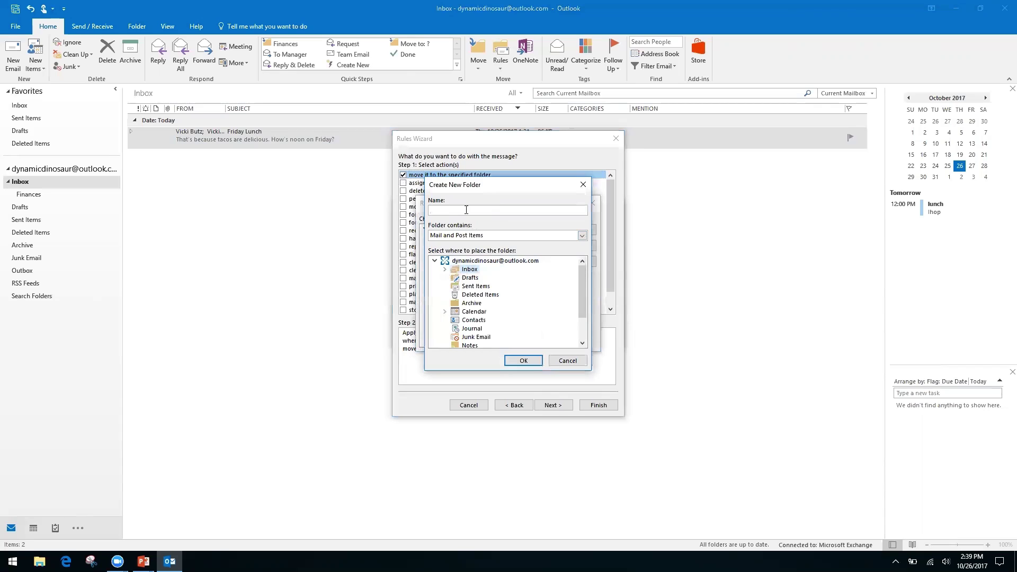
click(460, 209)
click(523, 360)
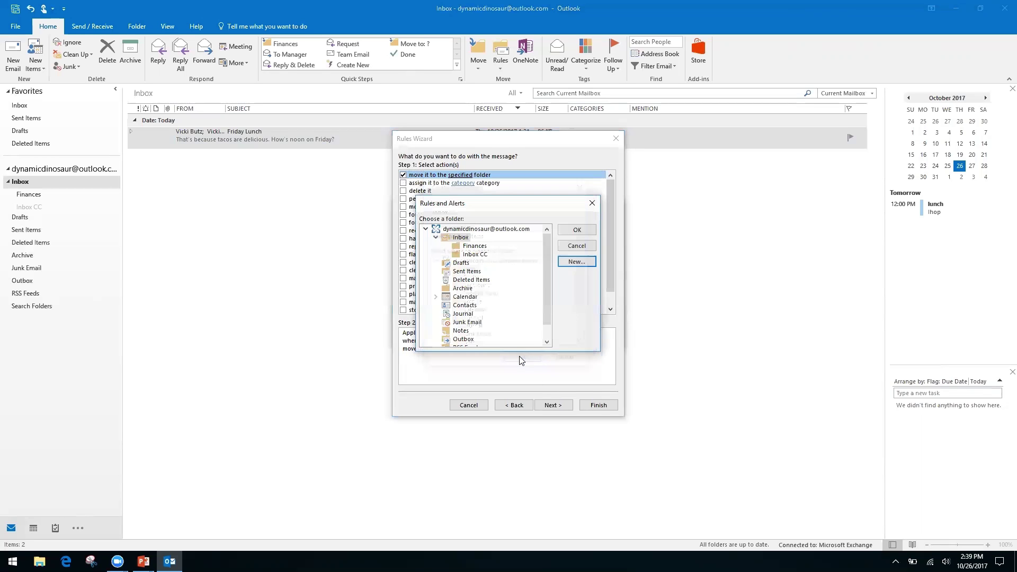
- Confirm Inbox CC as the rule's destination folder and advance to the exceptions step
click(575, 231)
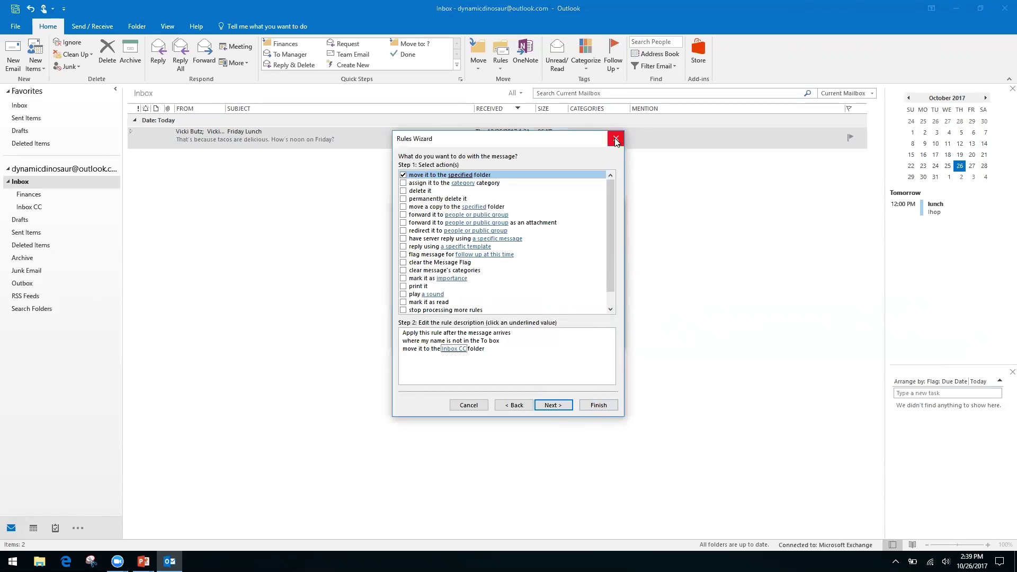
click(553, 405)
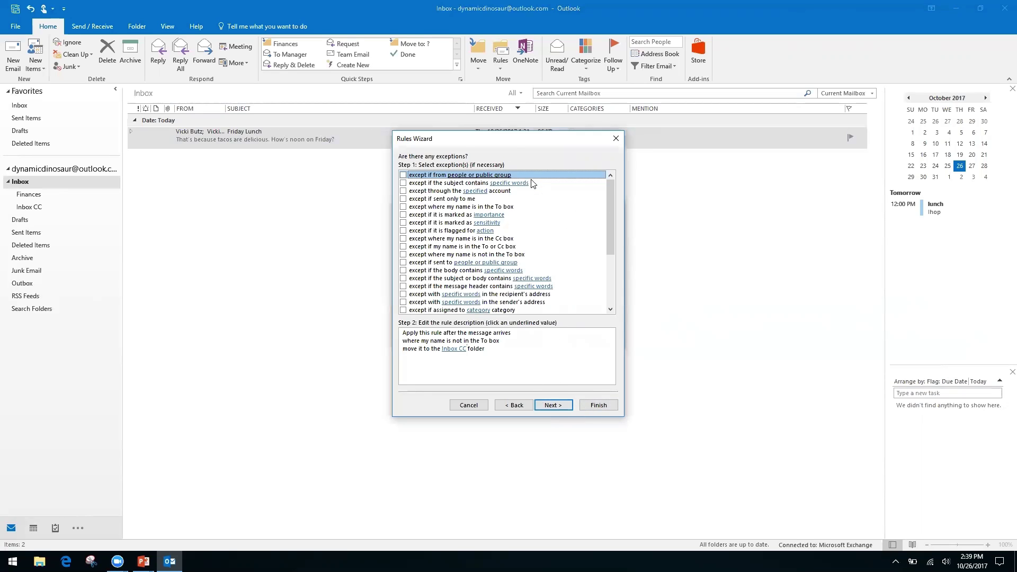
click(532, 338)
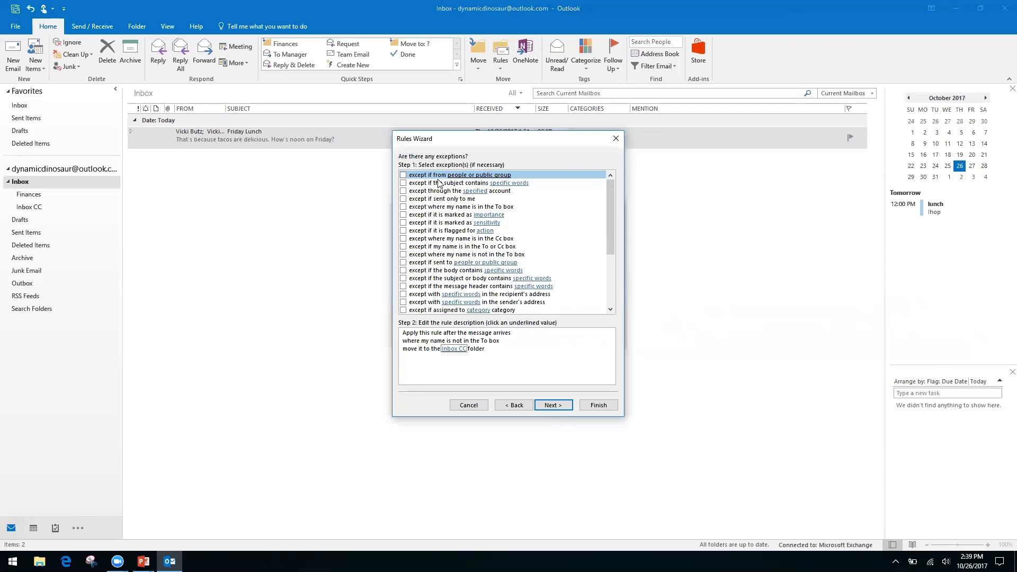
- Try an 'except if from' sender exception, then drop it and continue with no exceptions
click(404, 176)
click(474, 357)
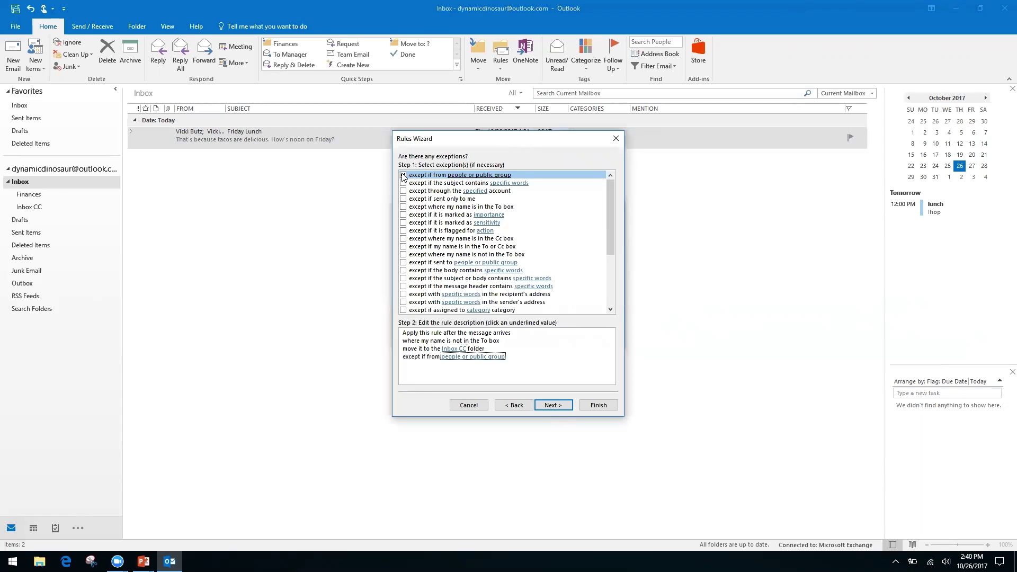
click(449, 359)
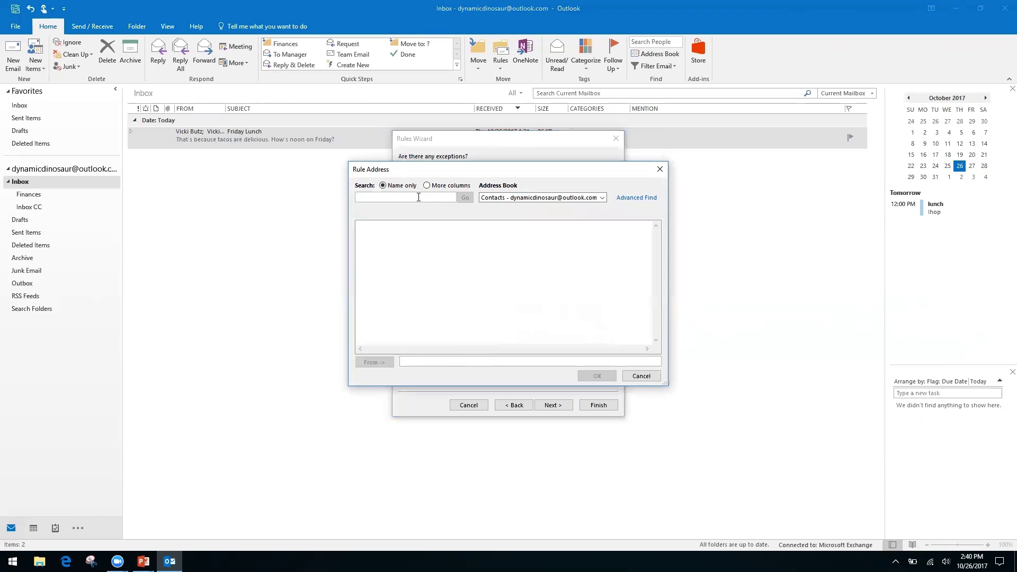
click(603, 198)
click(634, 181)
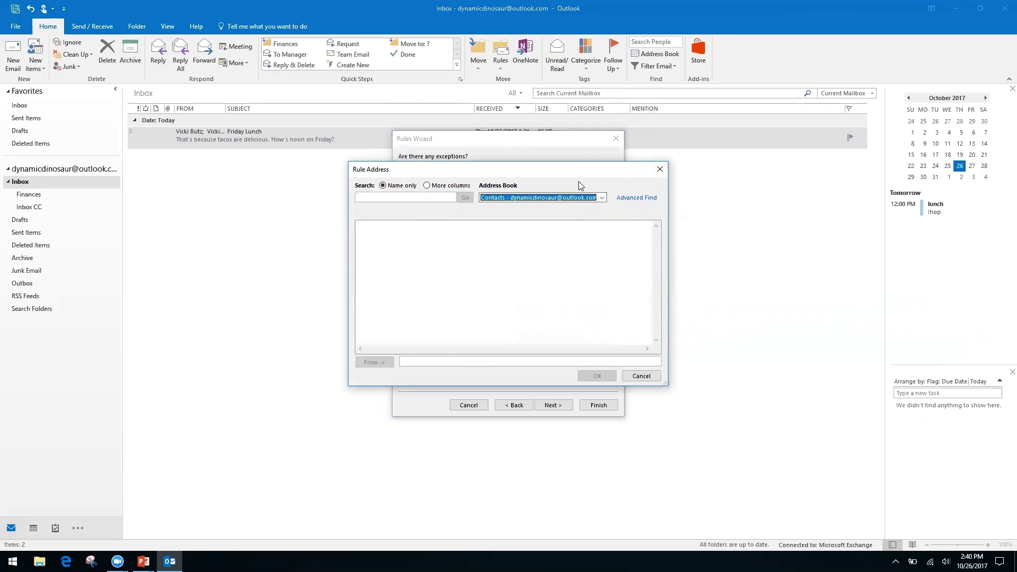
click(660, 169)
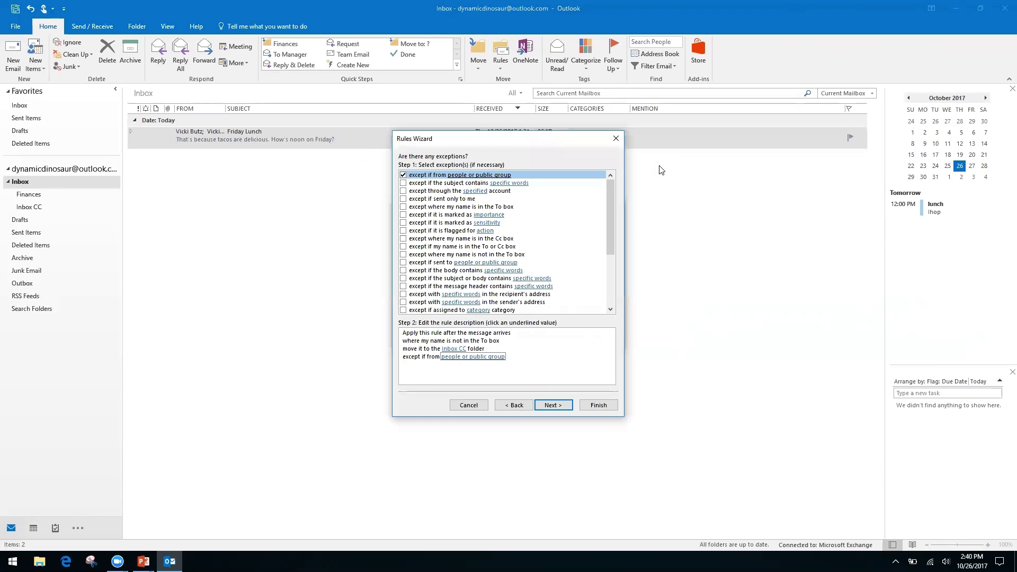
click(404, 175)
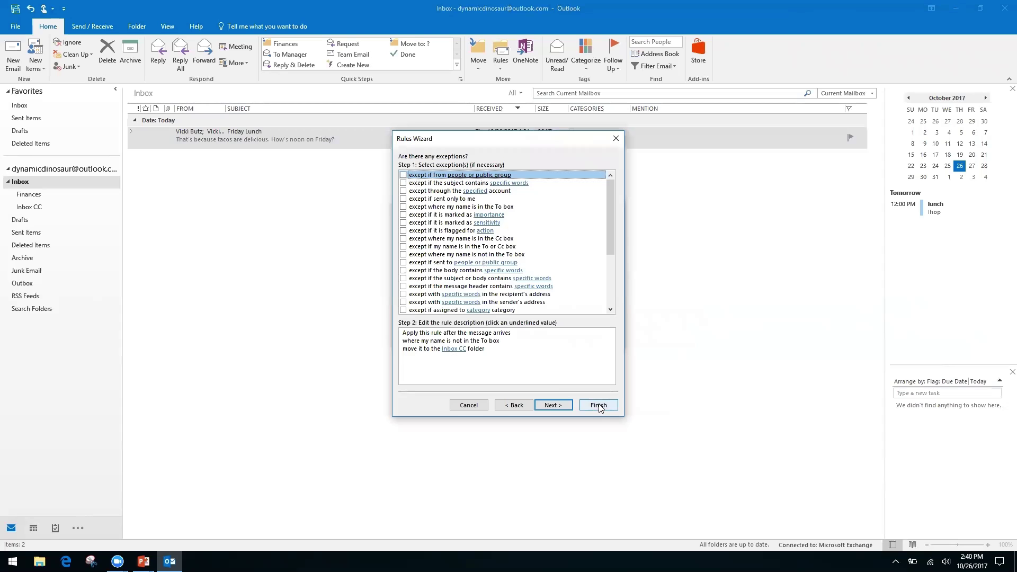
click(554, 405)
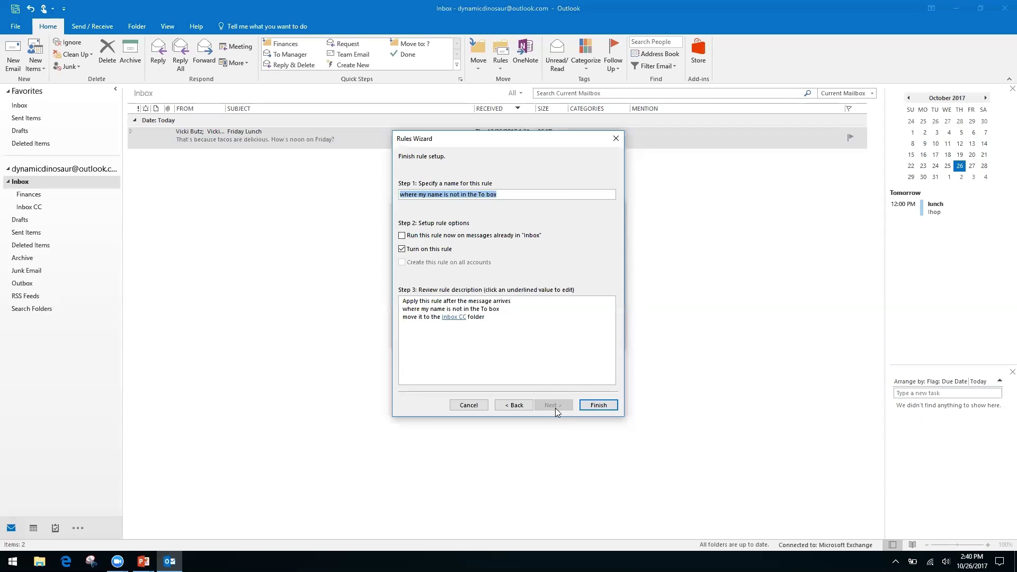
- Finish the rule with 'Run this rule now on messages already in Inbox' enabled
click(402, 236)
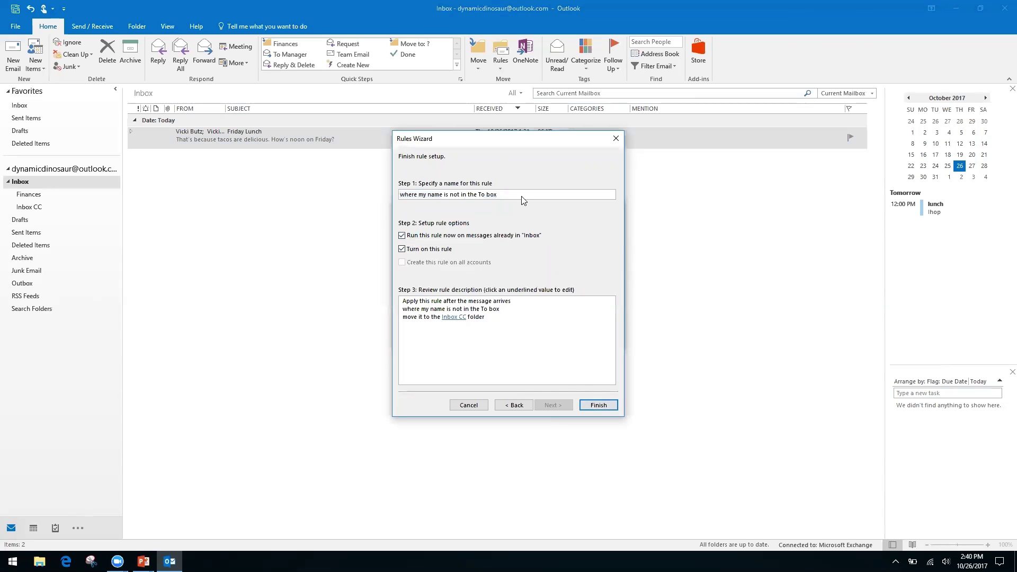
click(599, 406)
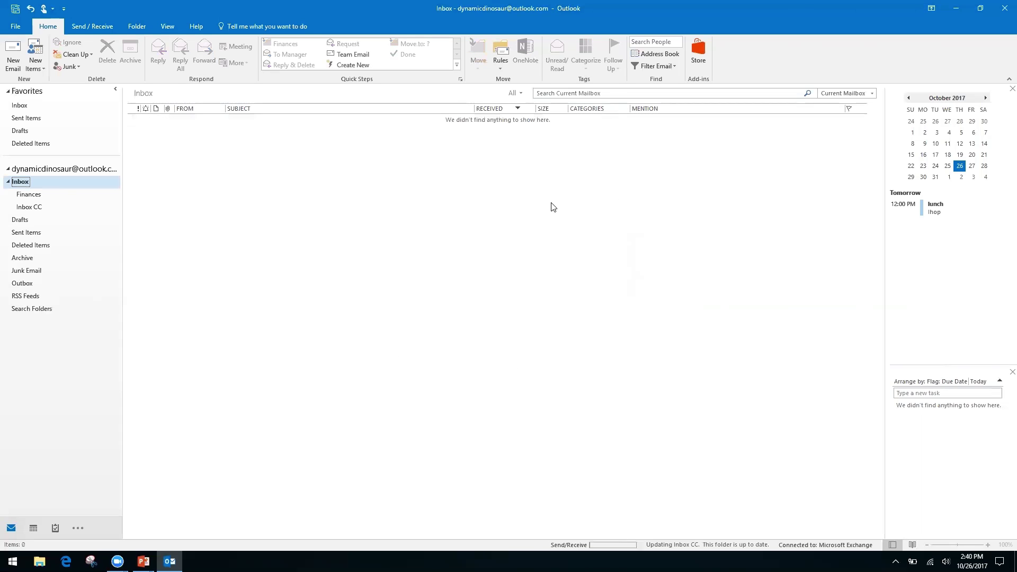
click(500, 66)
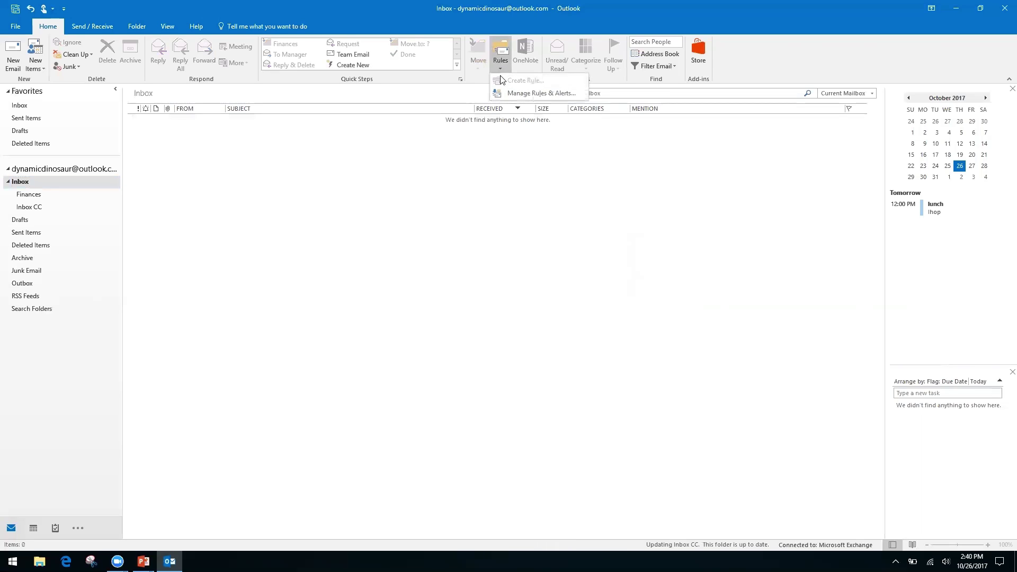
click(527, 93)
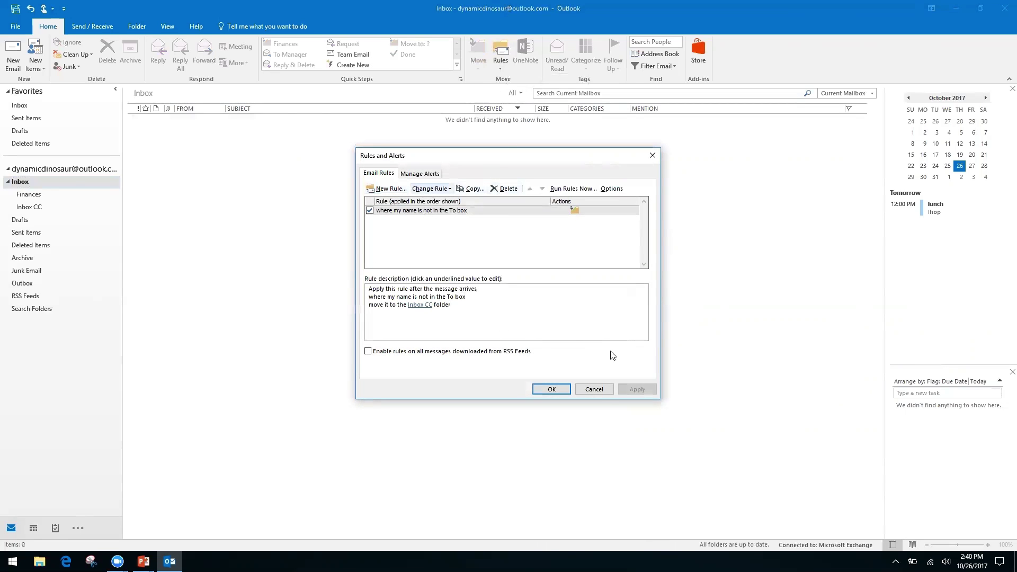
click(595, 391)
click(499, 67)
click(443, 166)
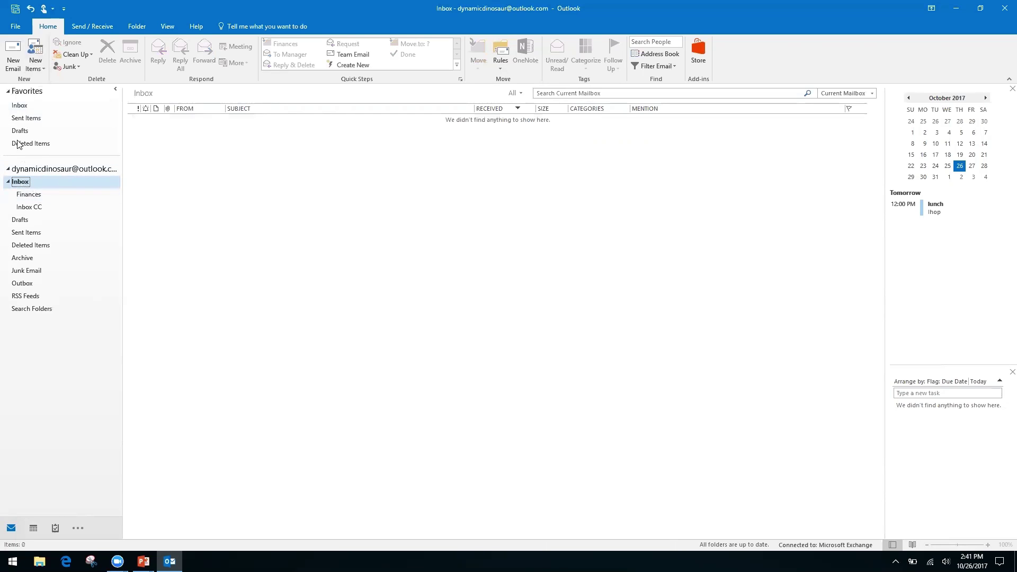
- Navigate from the account's Inbox to its Inbox CC subfolder showing the Friday Lunch conversation
click(64, 169)
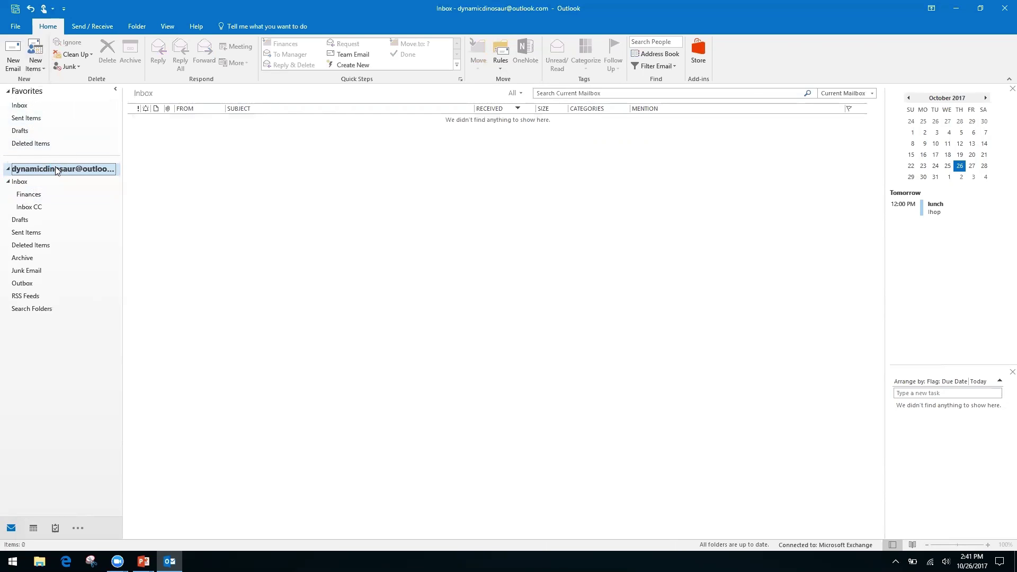
click(19, 106)
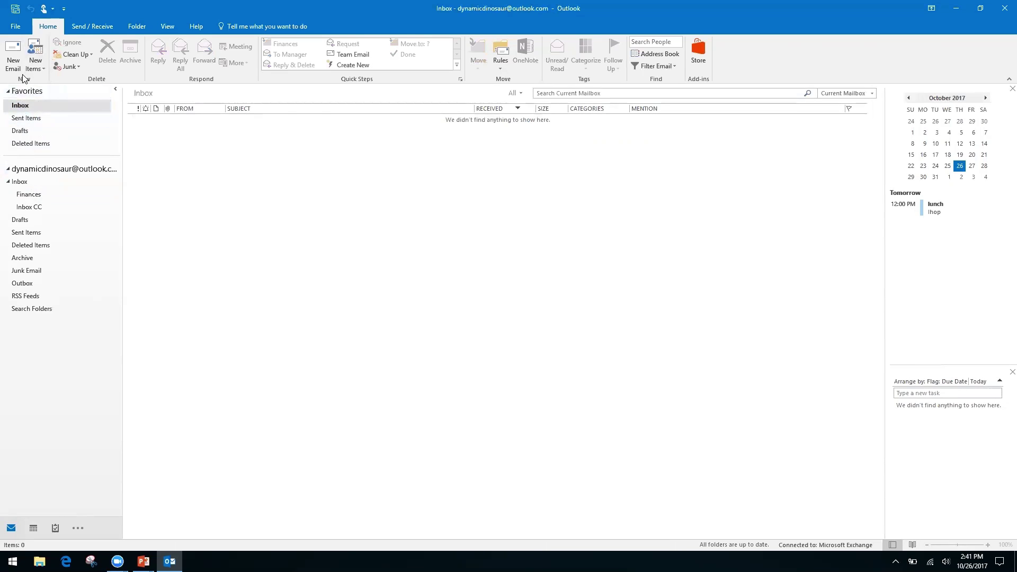
click(16, 182)
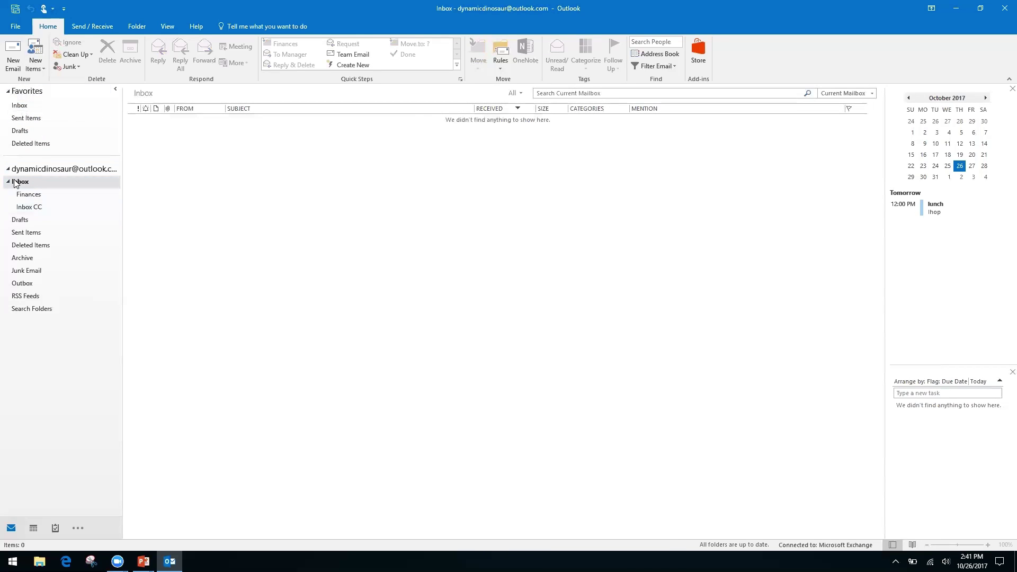
click(29, 209)
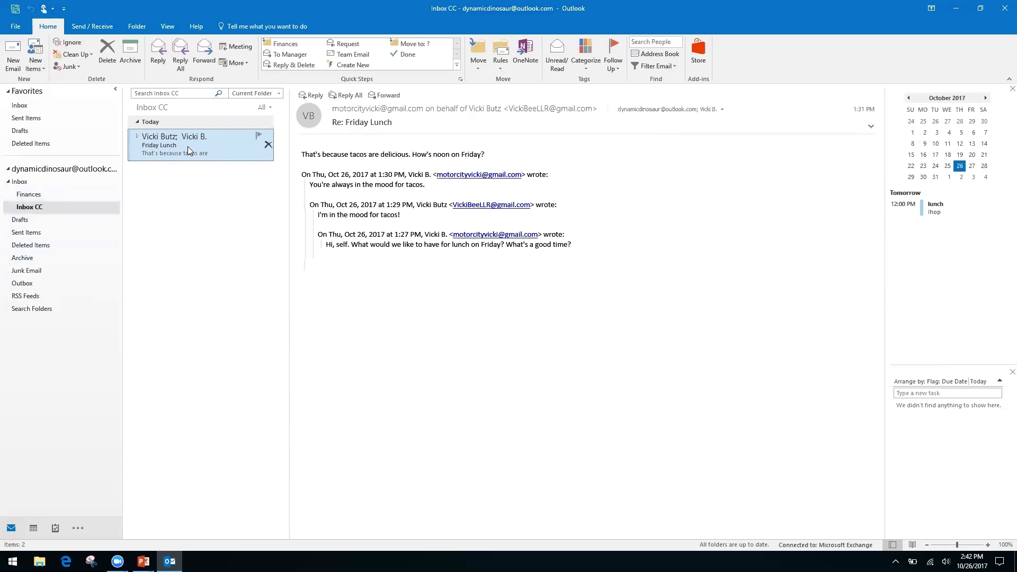
- Choose New Search Folder from the Search Folders context menu
right_click(32, 308)
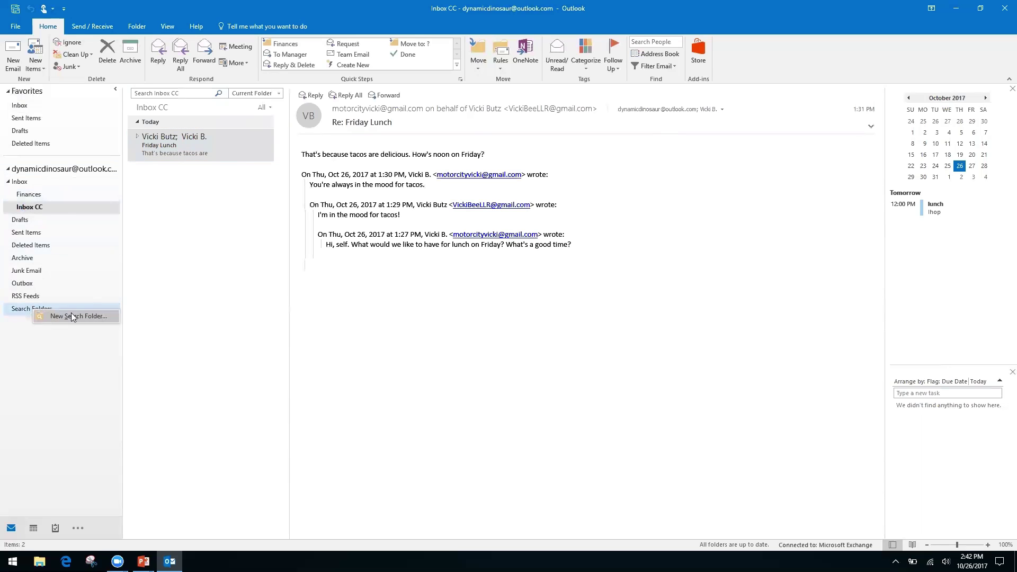
click(49, 375)
right_click(31, 311)
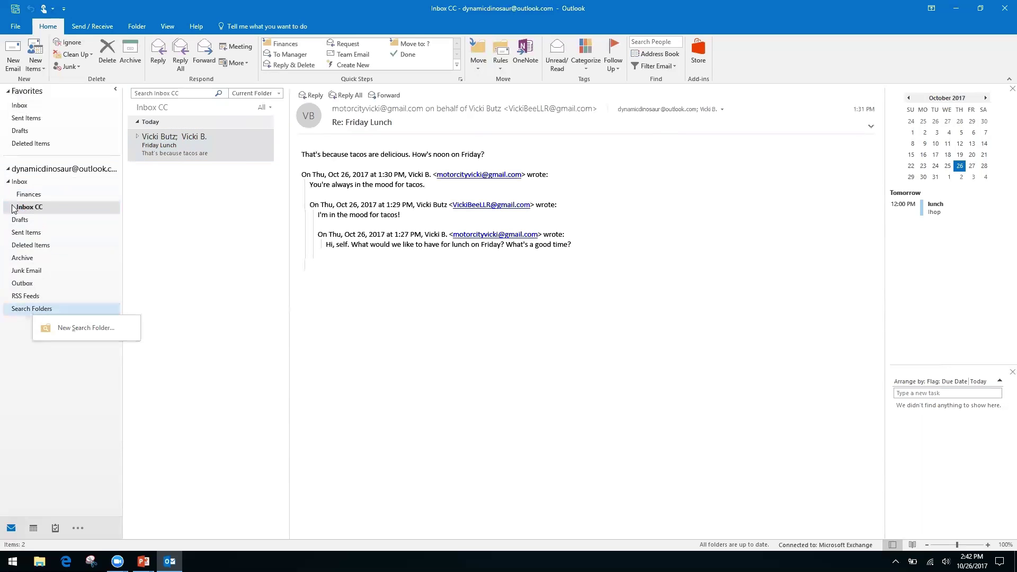
click(12, 337)
right_click(51, 317)
click(72, 317)
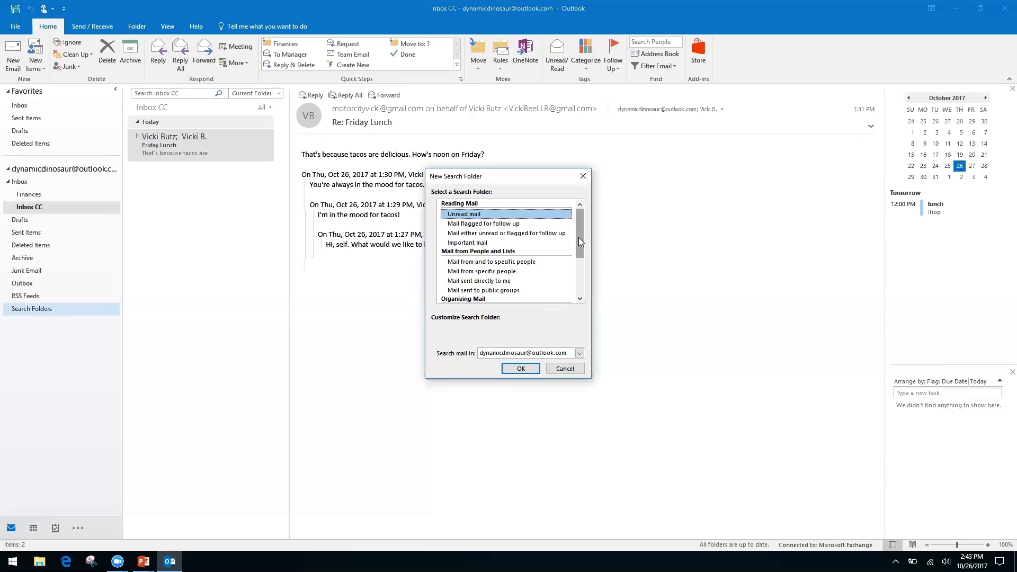
- Pick the 'Create a custom Search Folder' type in the New Search Folder dialog
click(472, 272)
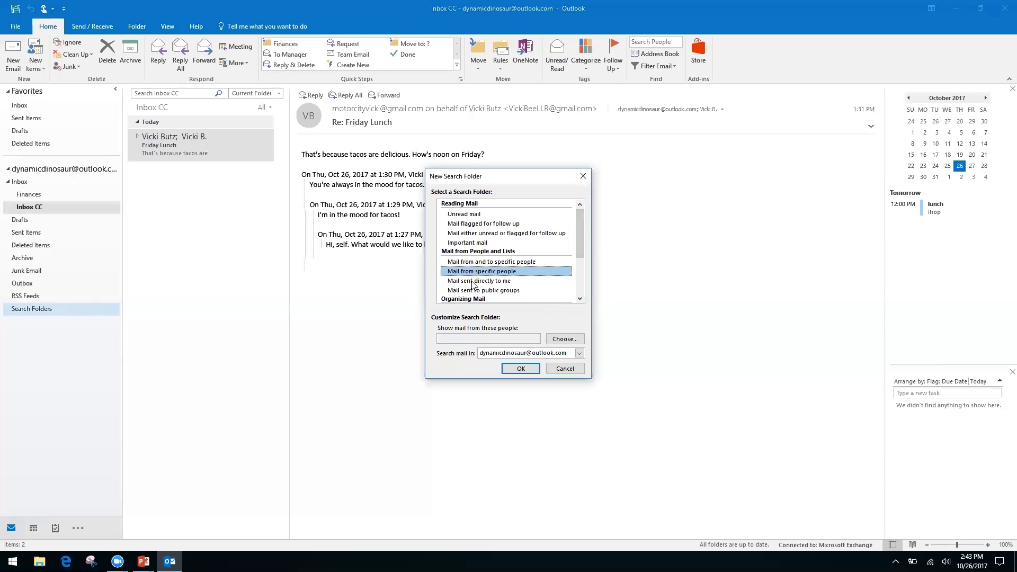
click(472, 282)
drag(579, 236, 575, 282)
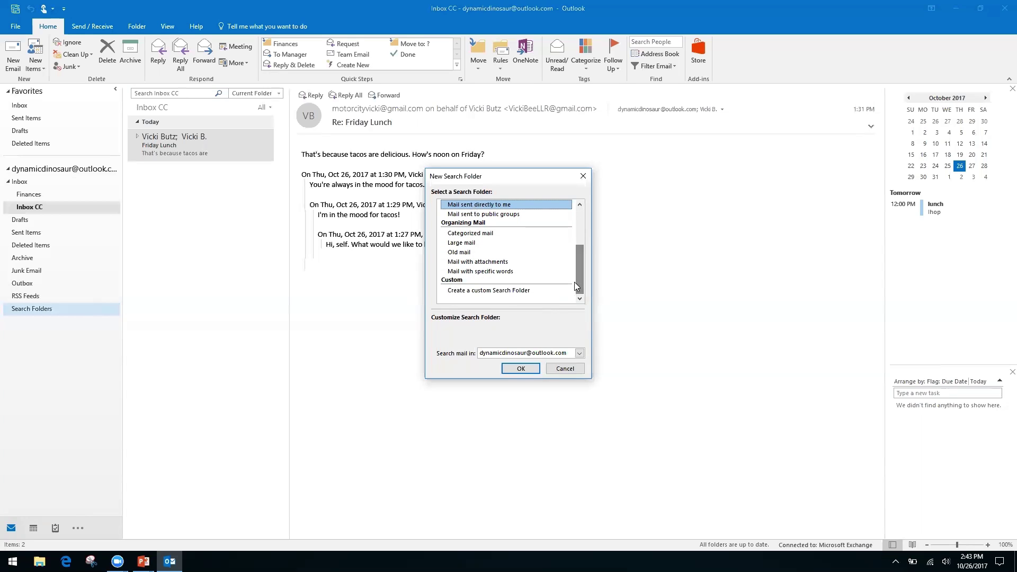
click(505, 291)
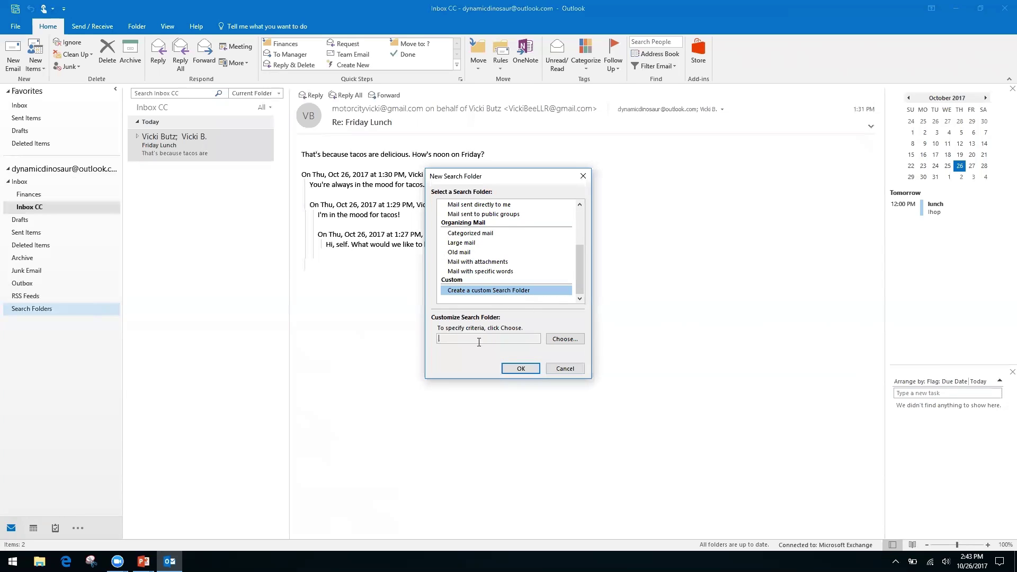
- Name the custom search folder 'Invoices from Client A' and accept it without criteria
click(562, 340)
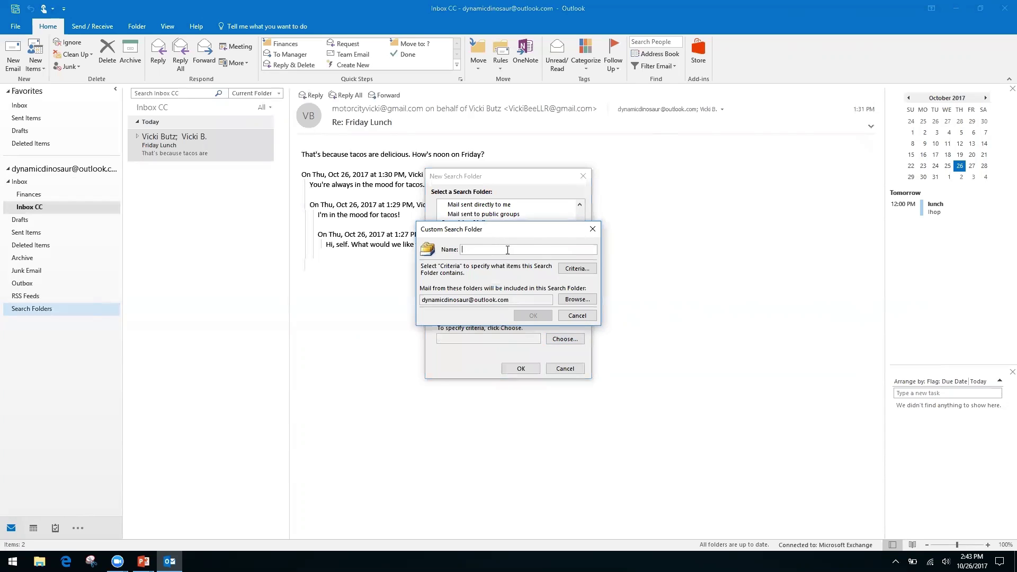
text(Invoices from Client A)
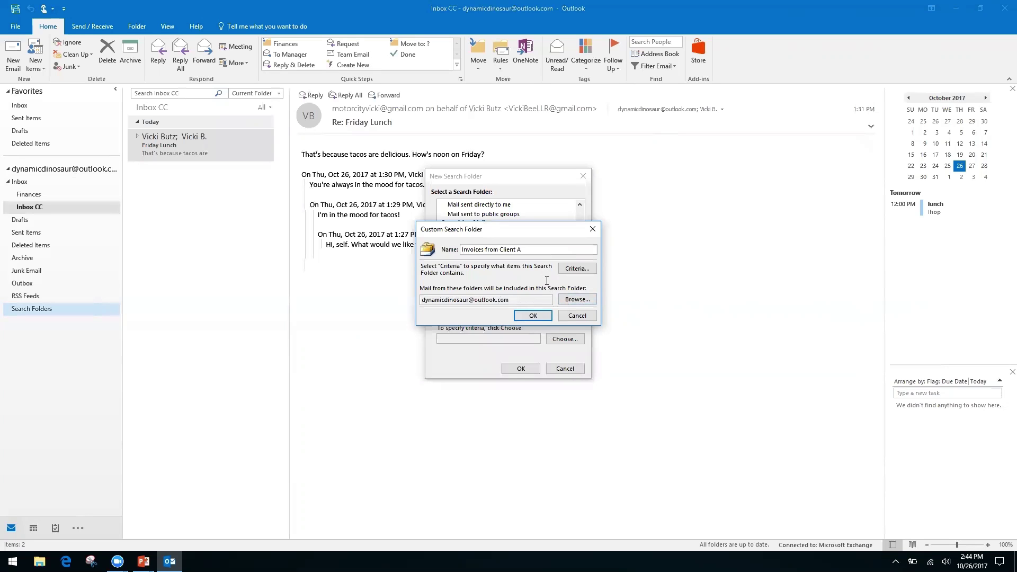
click(534, 316)
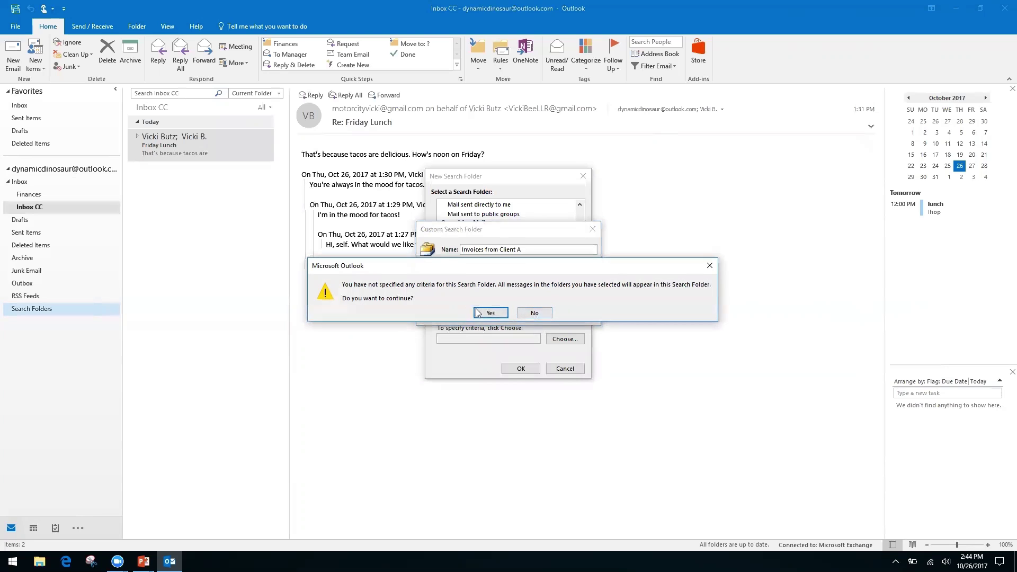
click(491, 314)
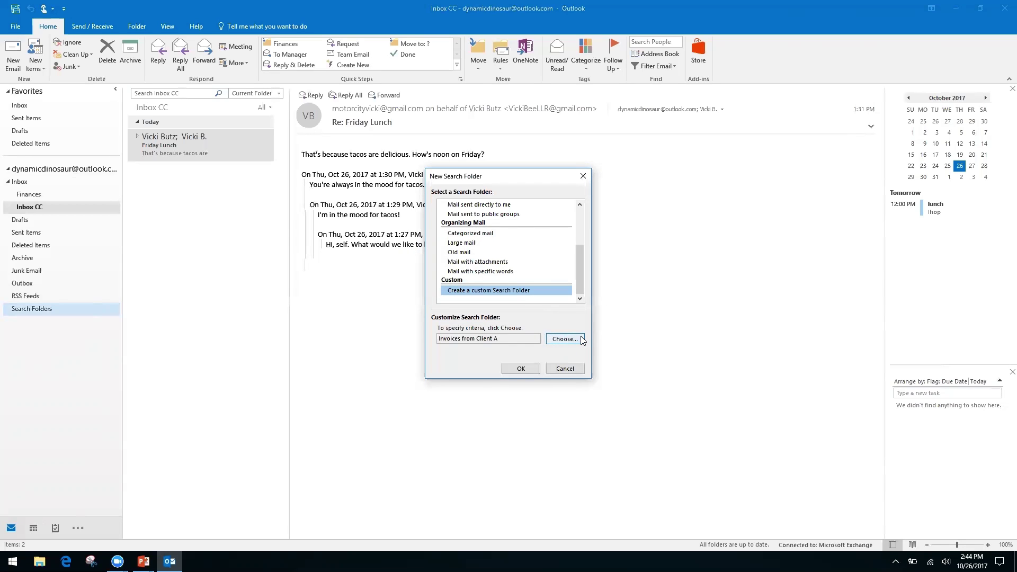
click(521, 369)
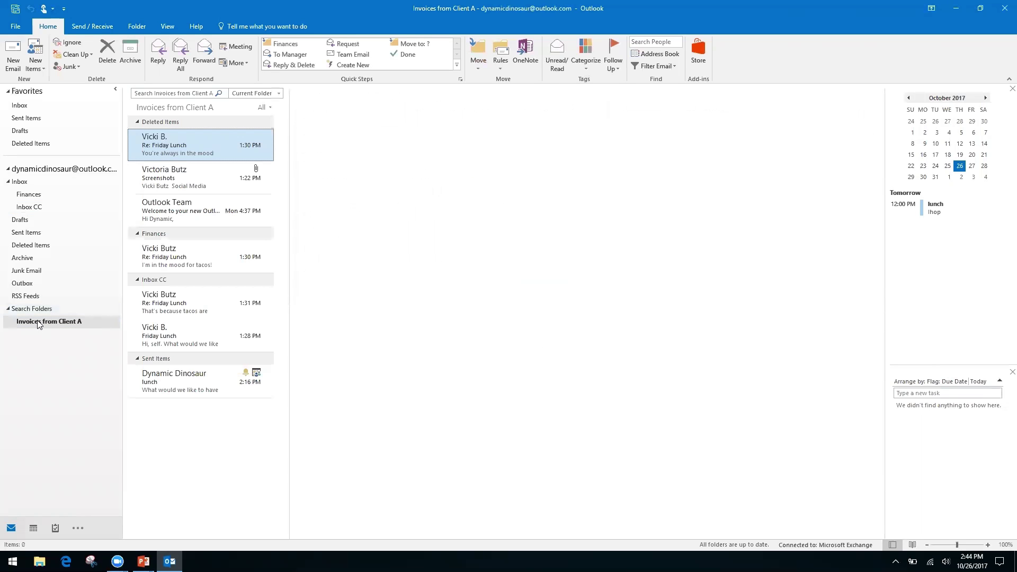
- Check the new Invoices from Client A search folder, then return to Inbox CC's Friday Lunch message
click(53, 327)
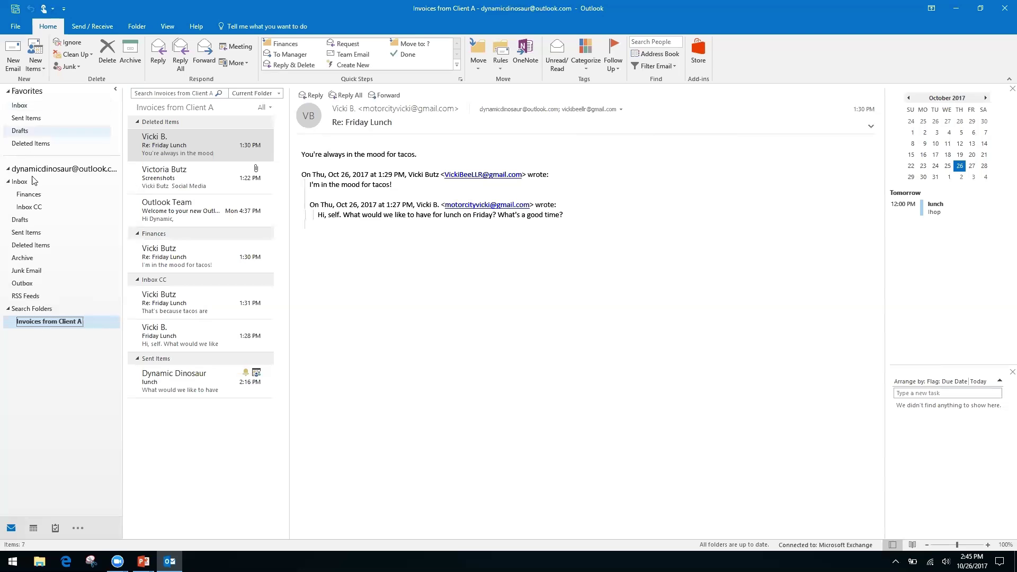
click(32, 207)
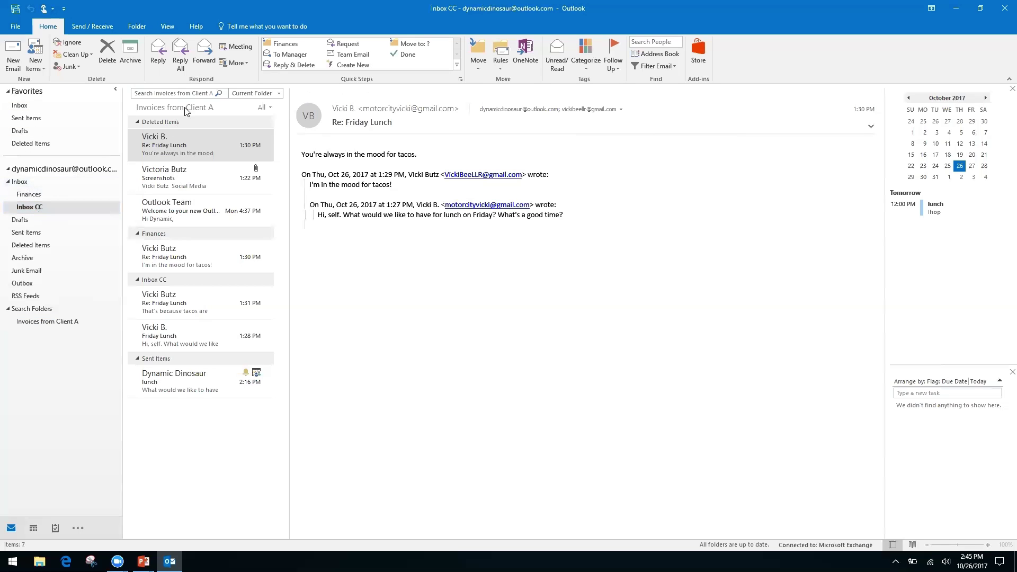
click(171, 93)
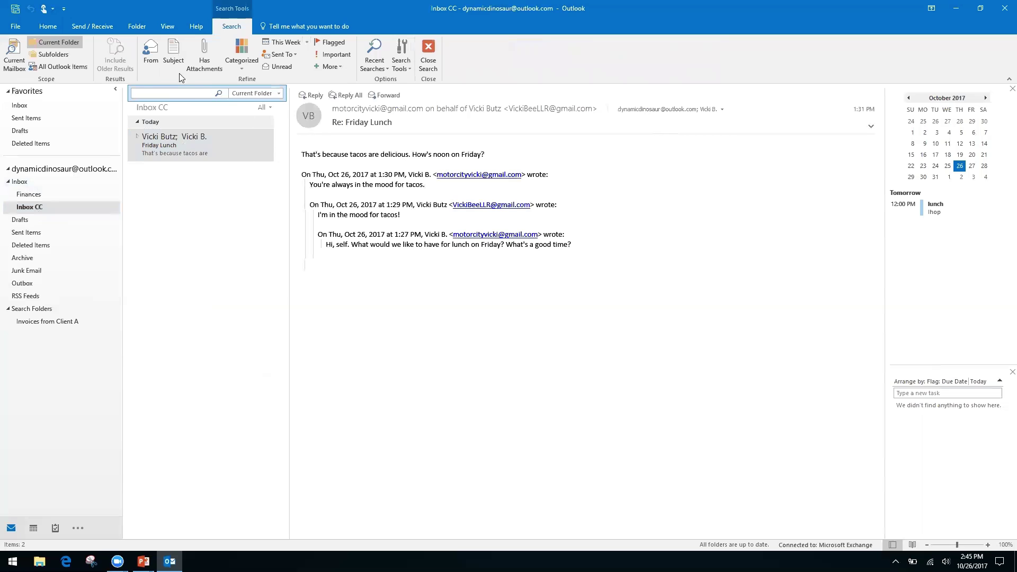
click(21, 181)
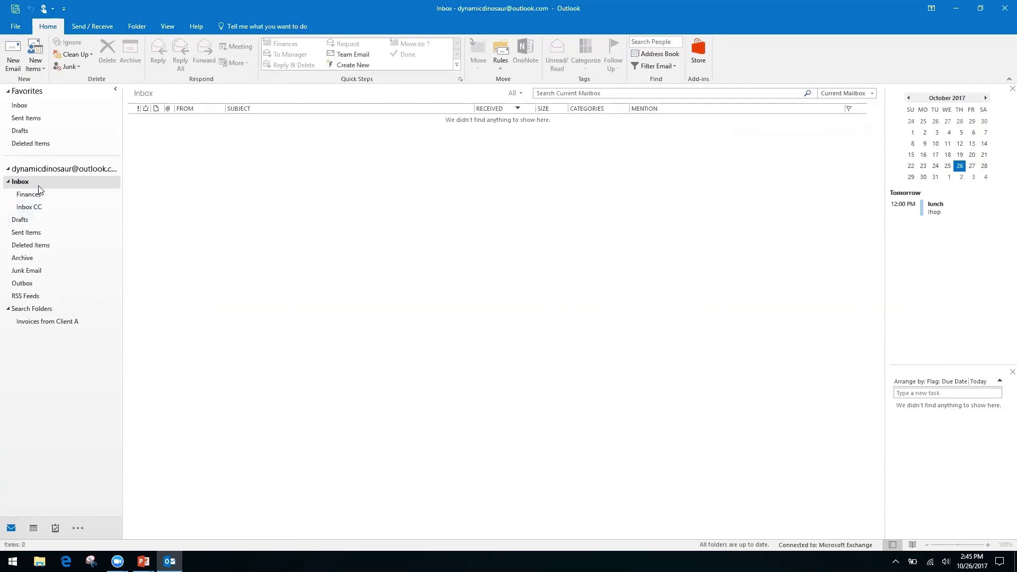
click(36, 207)
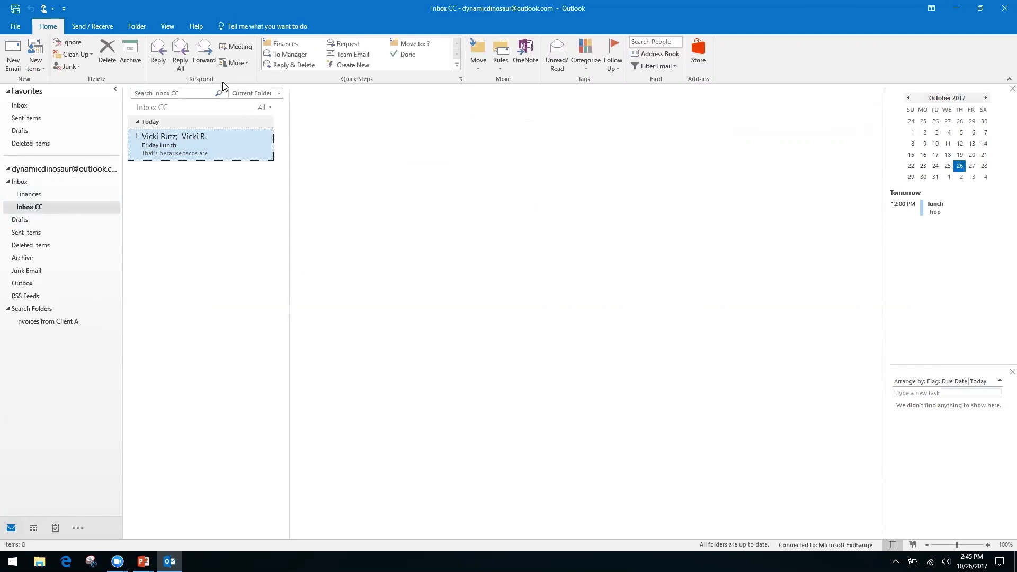
right_click(182, 94)
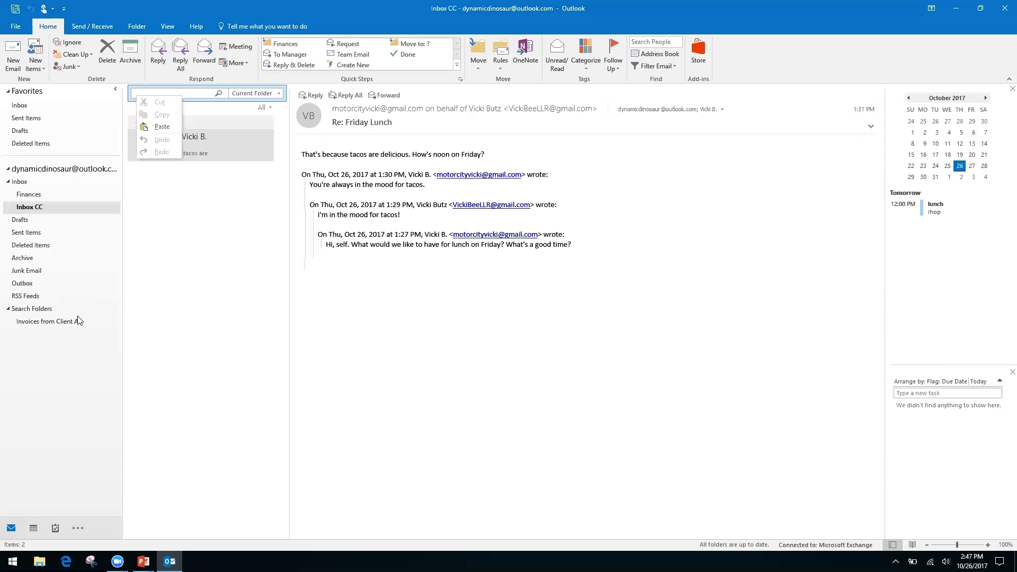
- Dismiss the shortcut menu and bring up the 'Quicksteps, Rules, and Search Folders' PowerPoint slide
click(405, 335)
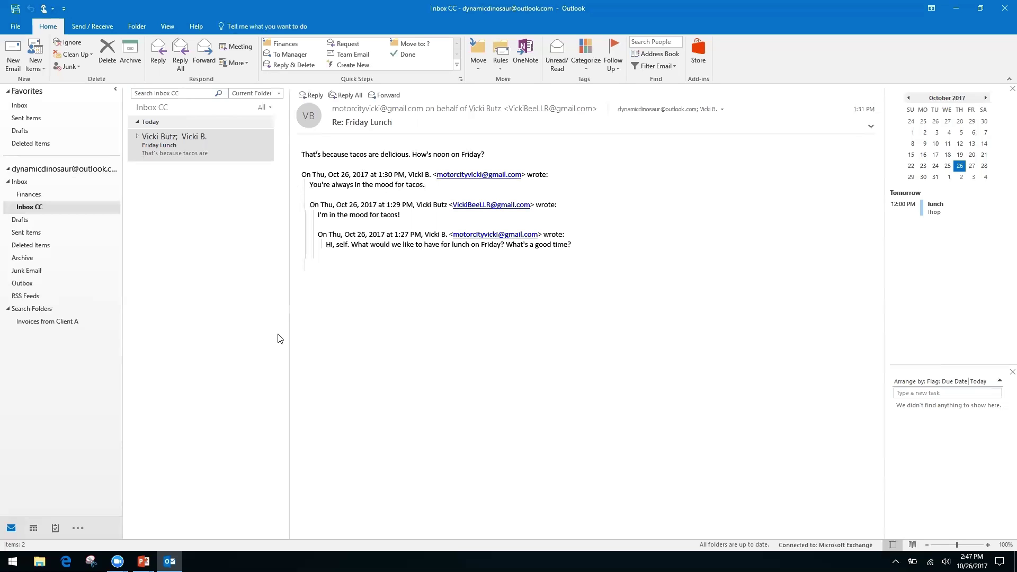
key(alt+Tab)
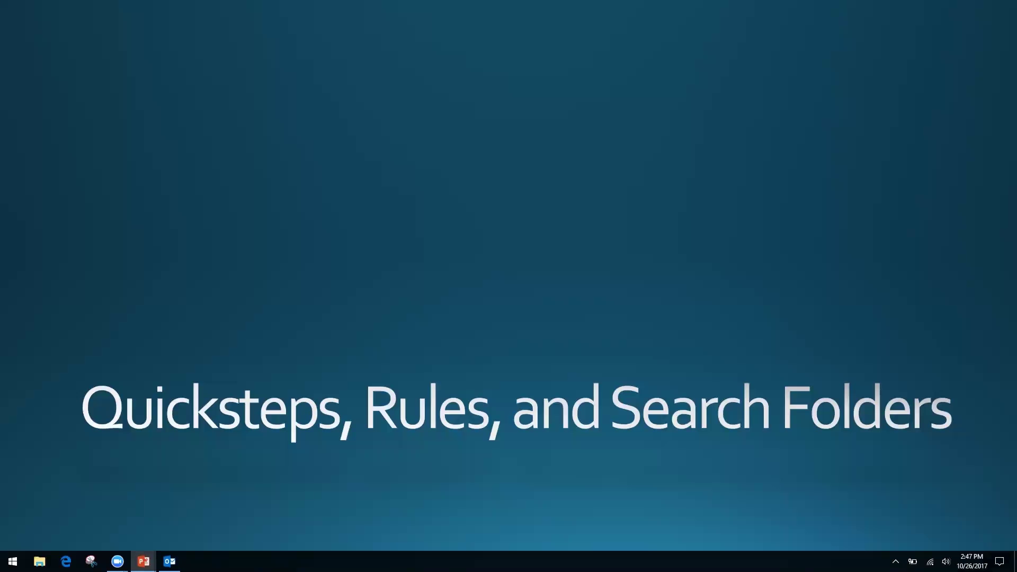
- Advance to the 'Forms, Templates, and Quick Parts' slide, then return to Outlook's Inbox CC
key(Right)
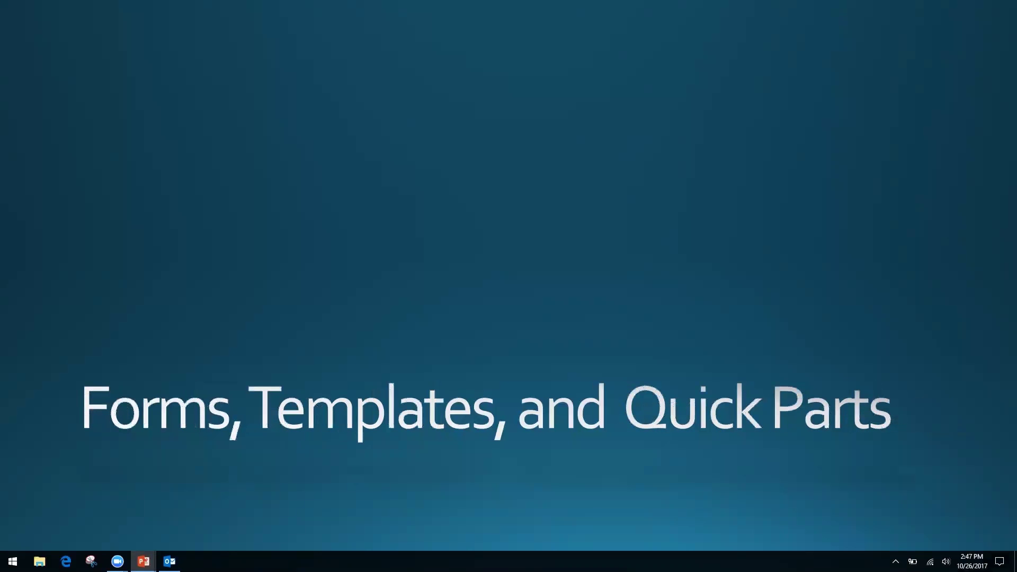
key(alt+Tab)
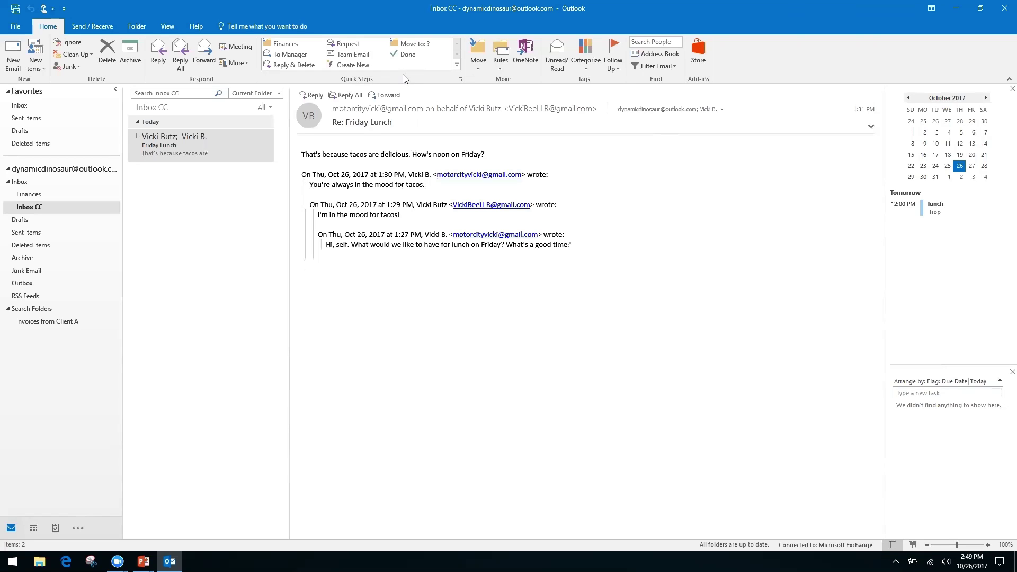
click(348, 65)
click(172, 150)
right_click(394, 242)
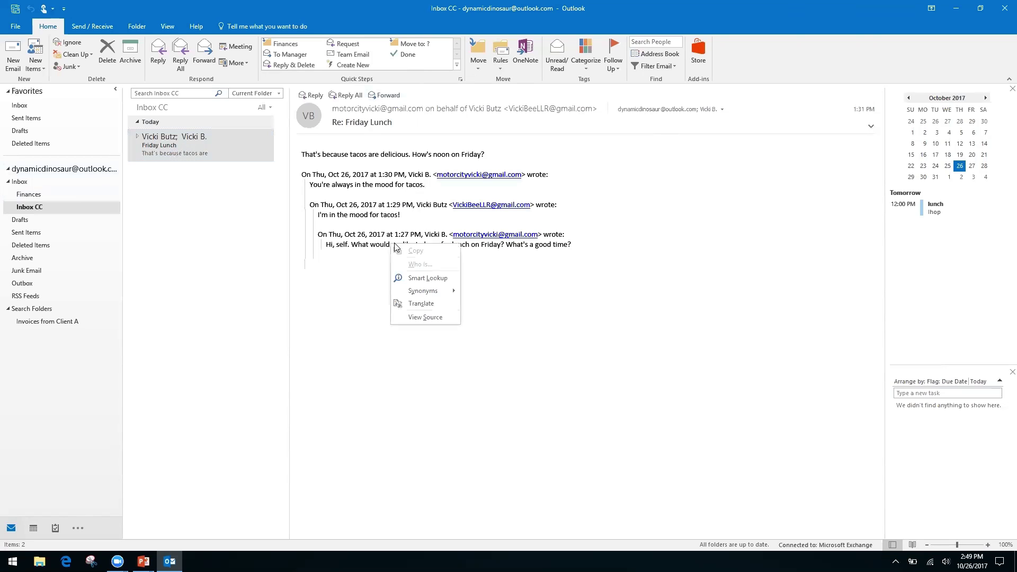
right_click(347, 234)
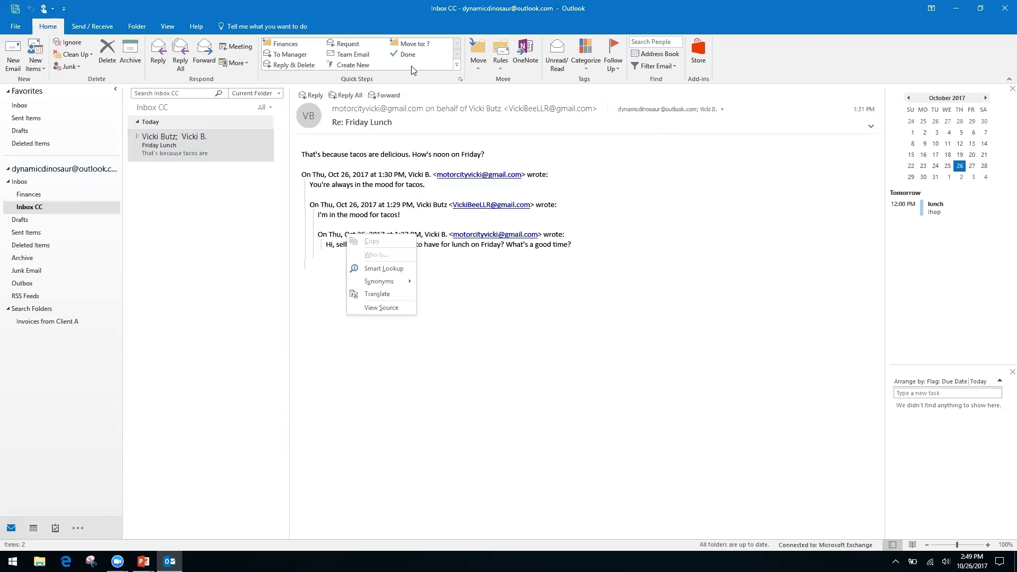
click(747, 64)
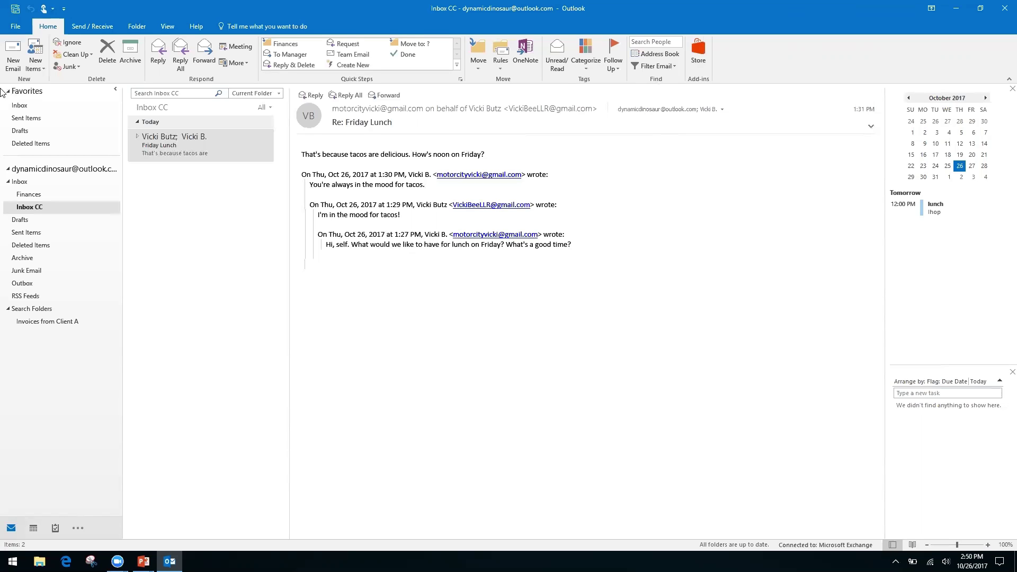
- Start a new email with the subject 'Monthly Report'
click(13, 53)
click(101, 217)
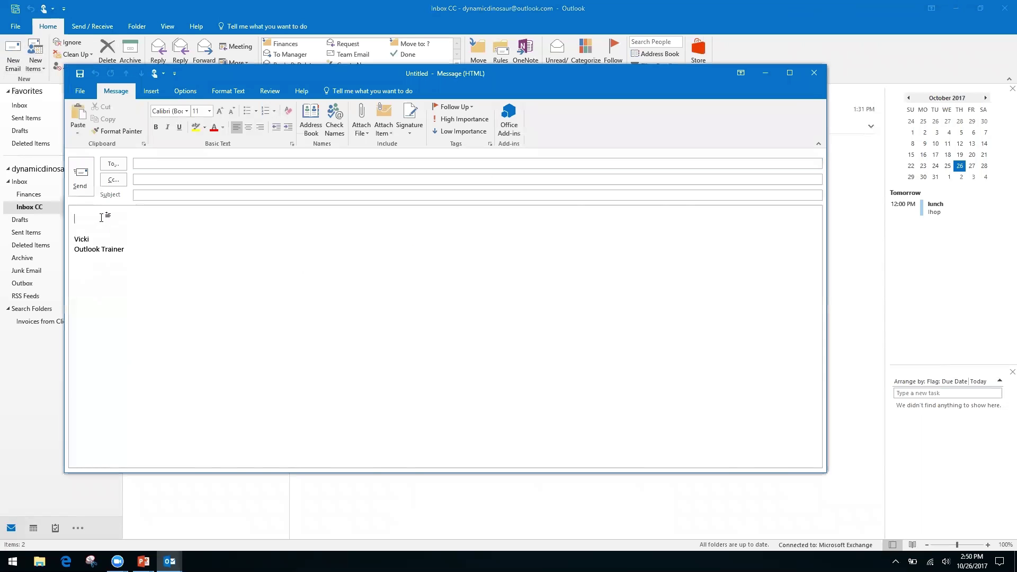
click(177, 196)
text(Monthly Report)
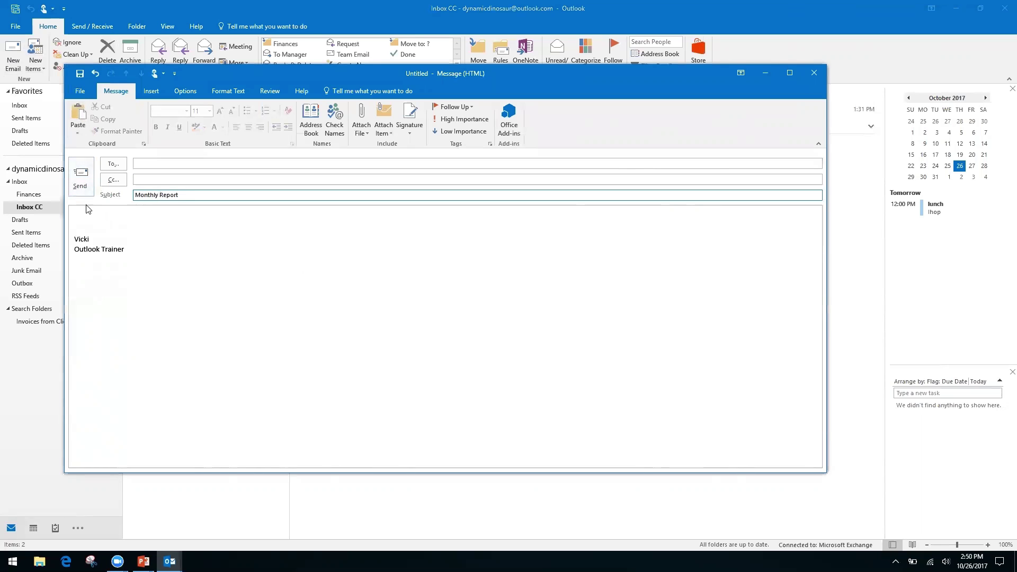
- Write the body lines 'Month', 'Date' and 'Information, see spreadsheet'
click(100, 216)
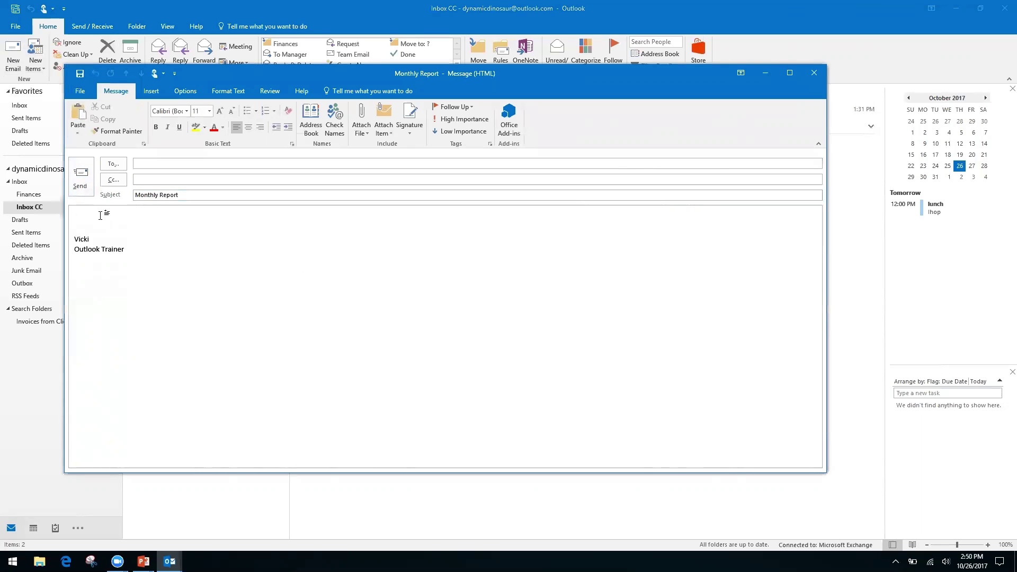
text(Month)
key(Return)
text(Date)
key(Return)
key(Return)
text(In)
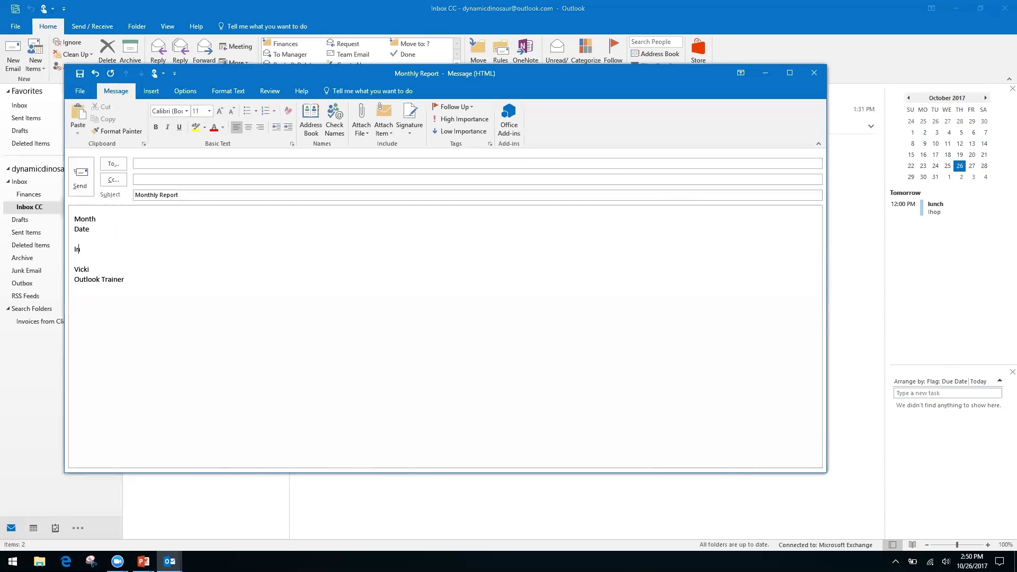
text(formation, see spreadsheet)
- In the message's Save As dialog, set the file type to HTML
click(79, 92)
key(Escape)
key(F12)
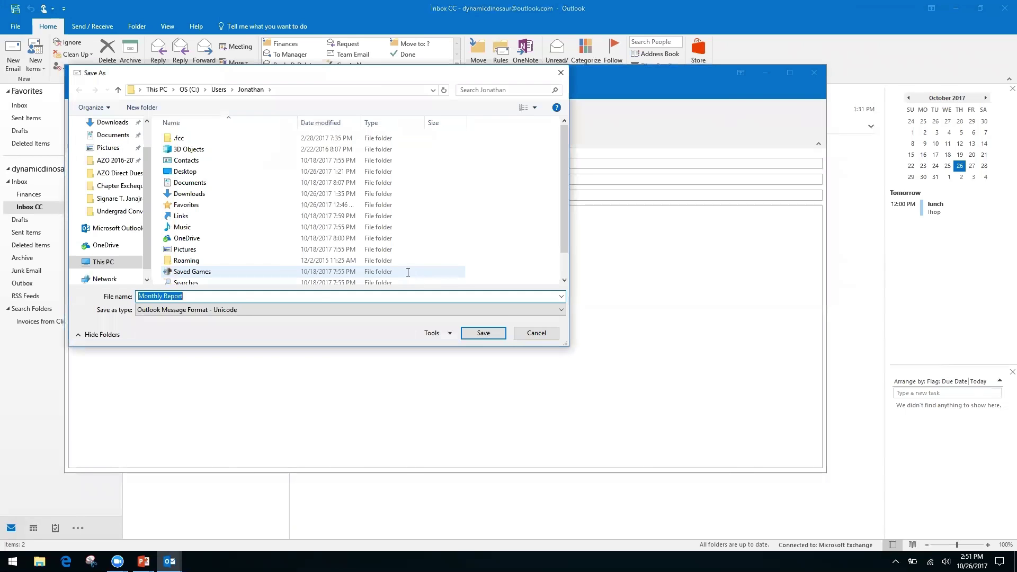
click(537, 312)
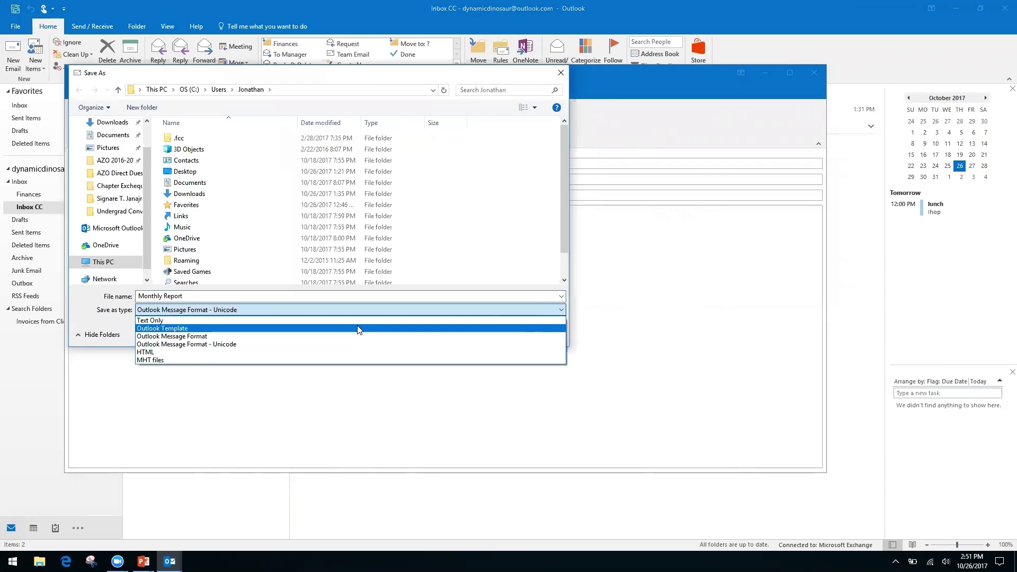
click(170, 352)
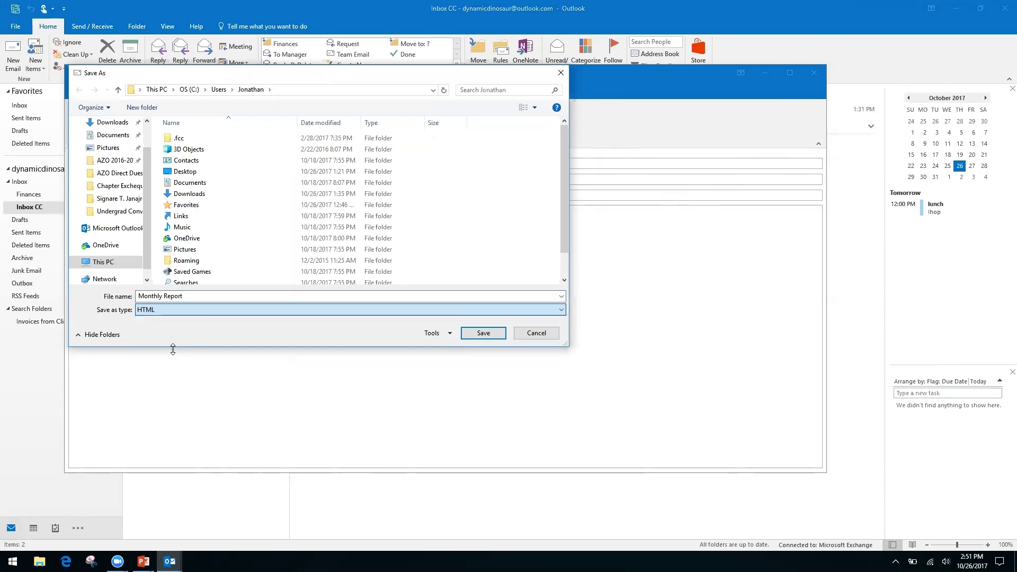
- Cancel the Save As and close the Monthly Report message without saving
click(537, 334)
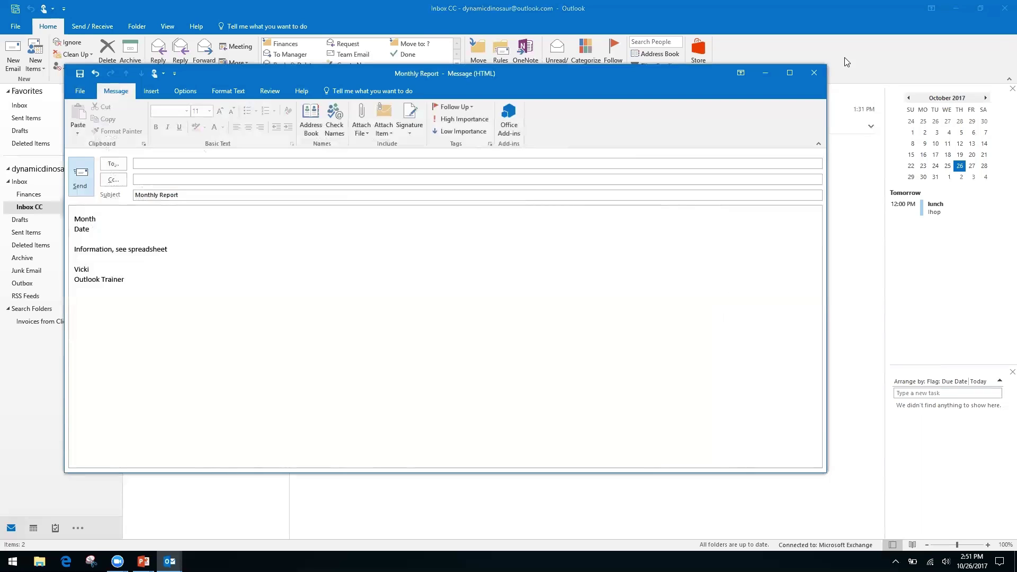
click(811, 76)
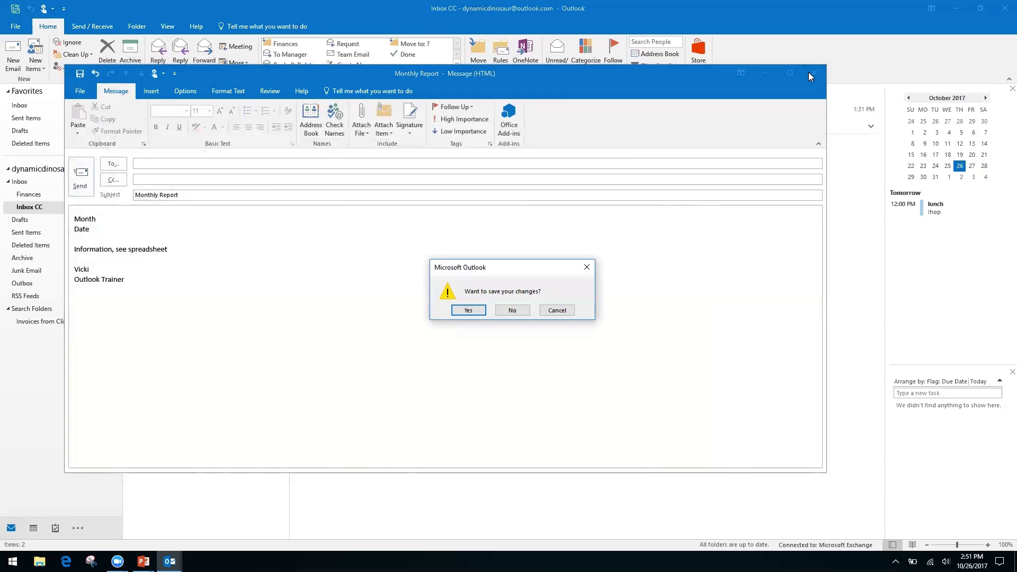
click(512, 311)
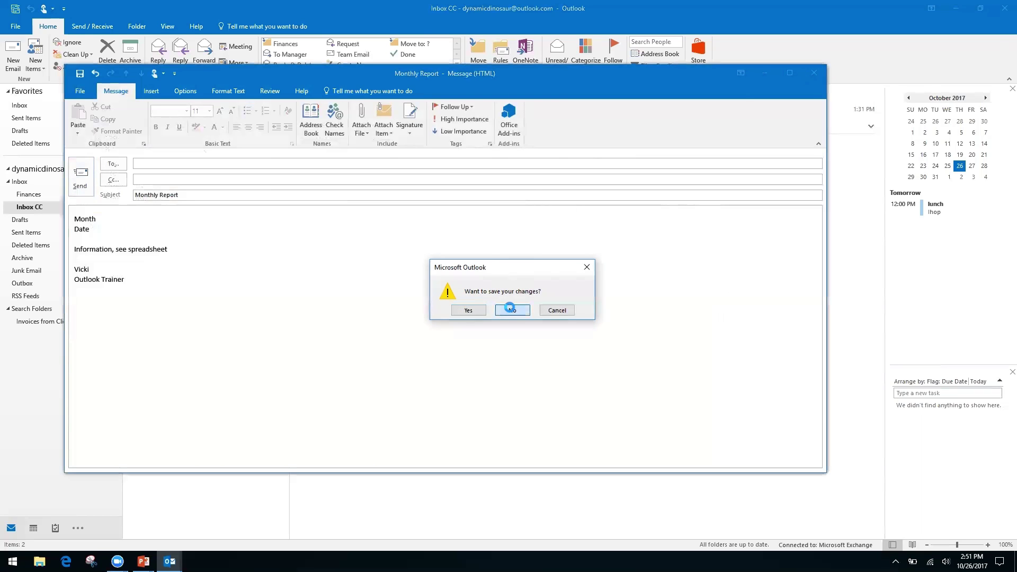